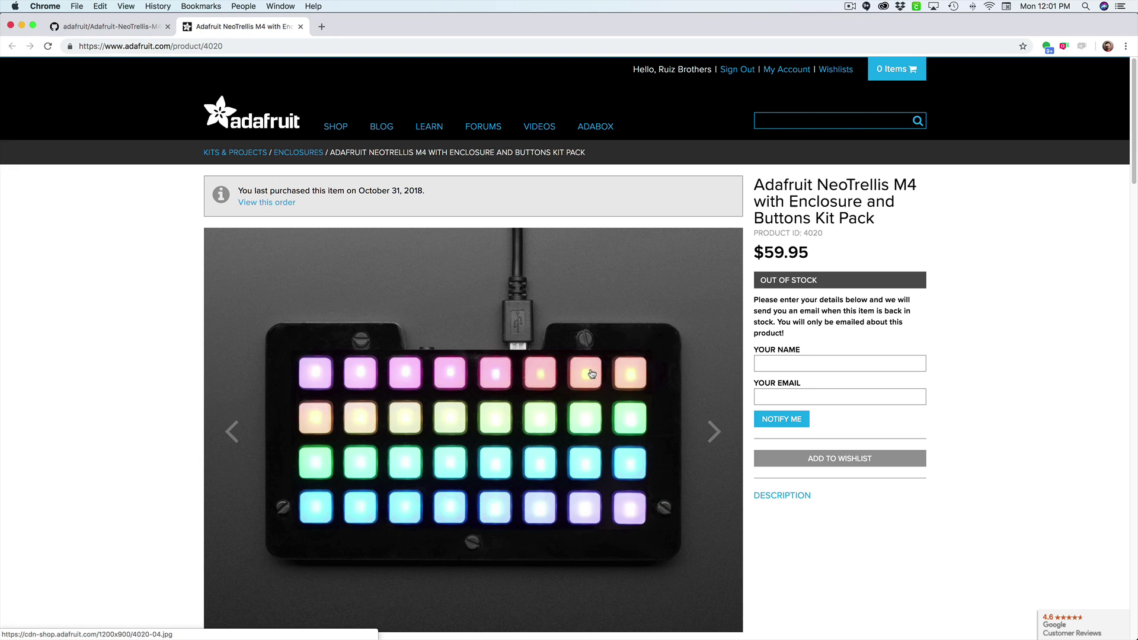
Examine the NeoTrellis M4 kit's product photos, covering the circuit board, the enclosure parts and the assembled keypad.
scroll(581, 412, "down", 3)
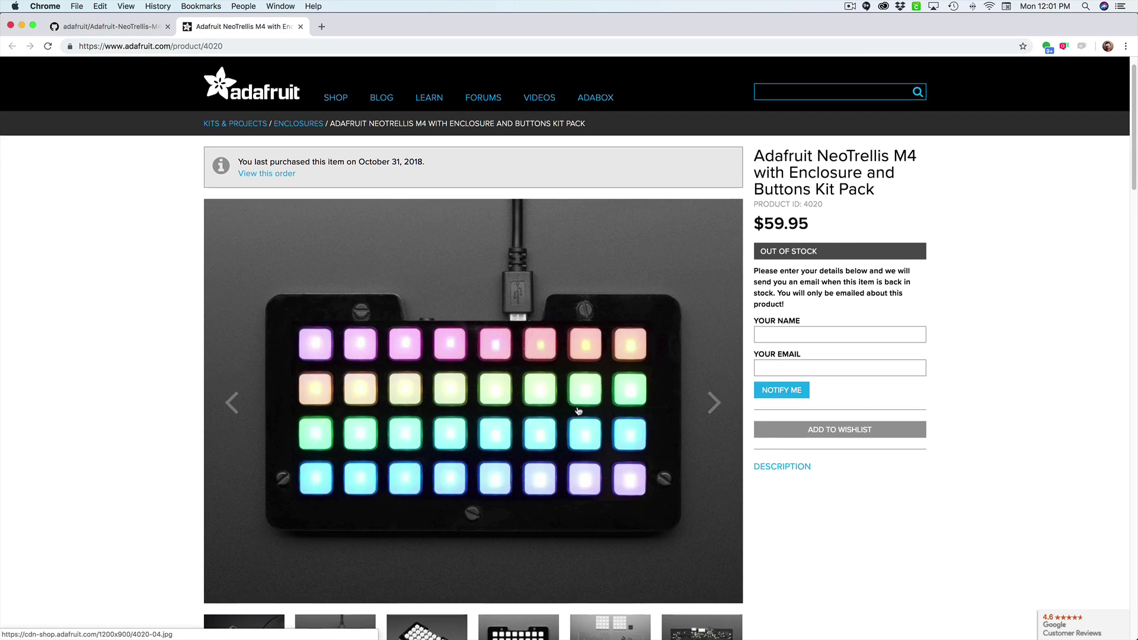
scroll(415, 478, "down", 2)
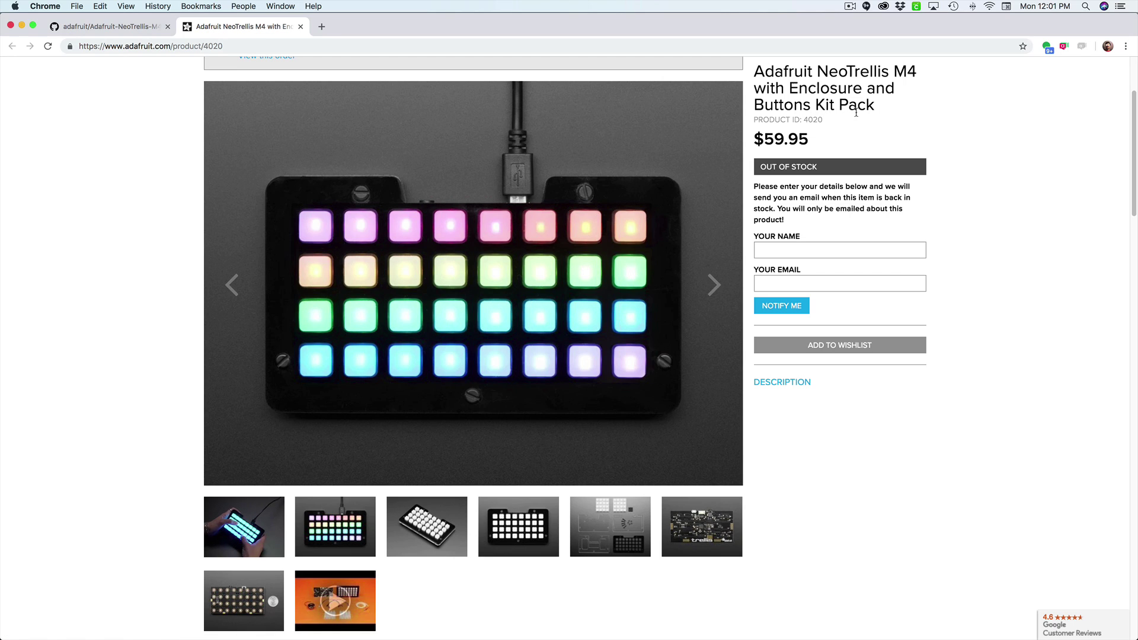
left_click(695, 517)
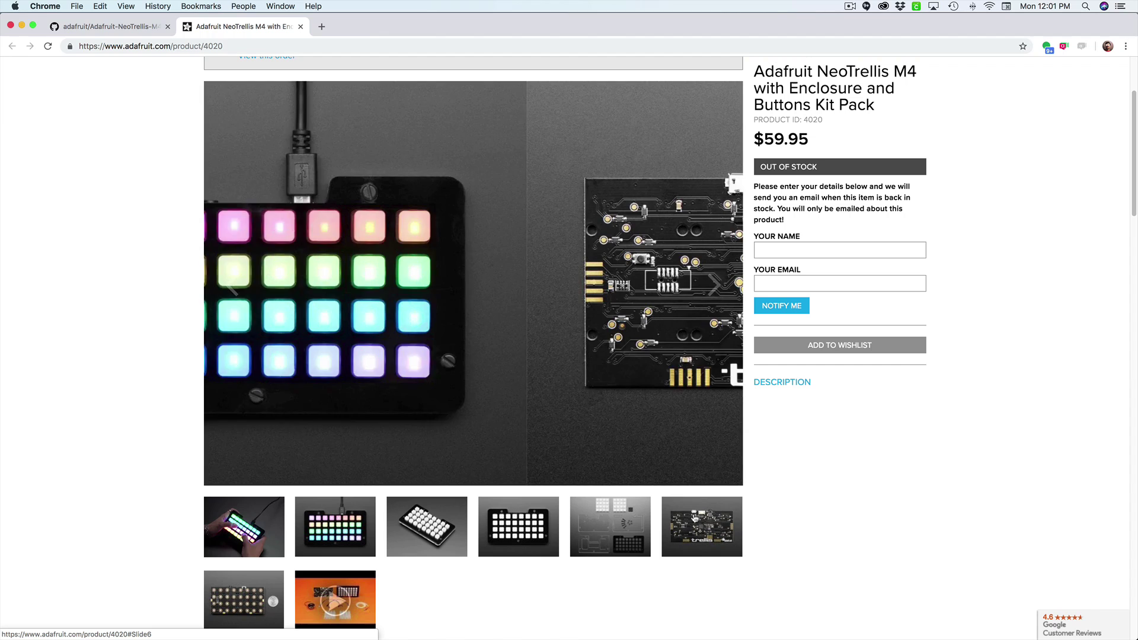
left_click(639, 522)
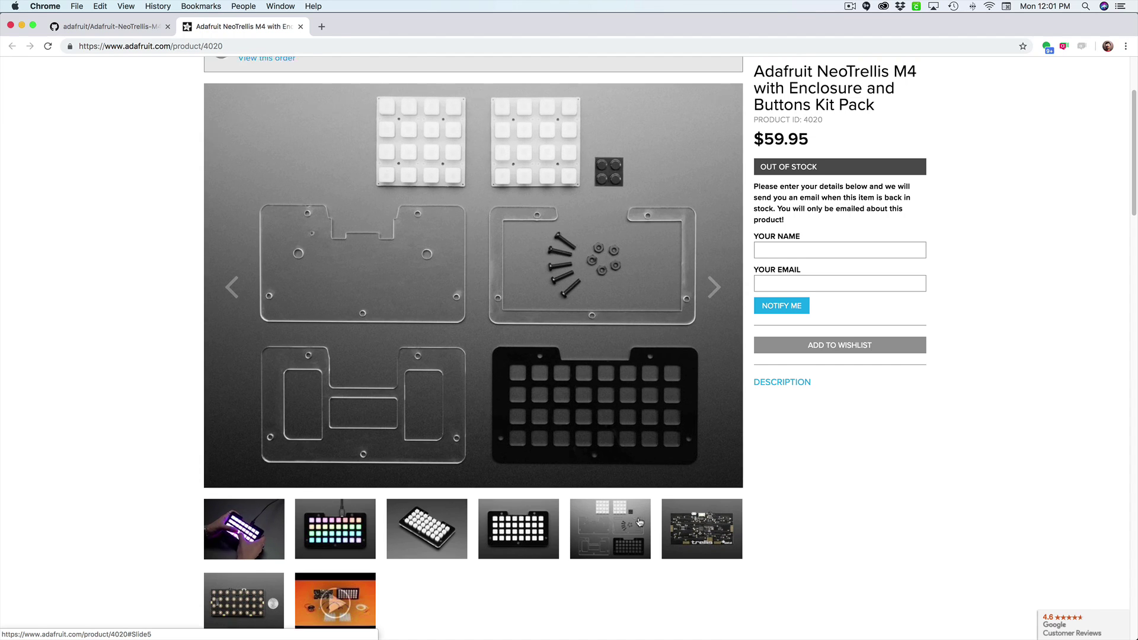
scroll(651, 403, "up", 1)
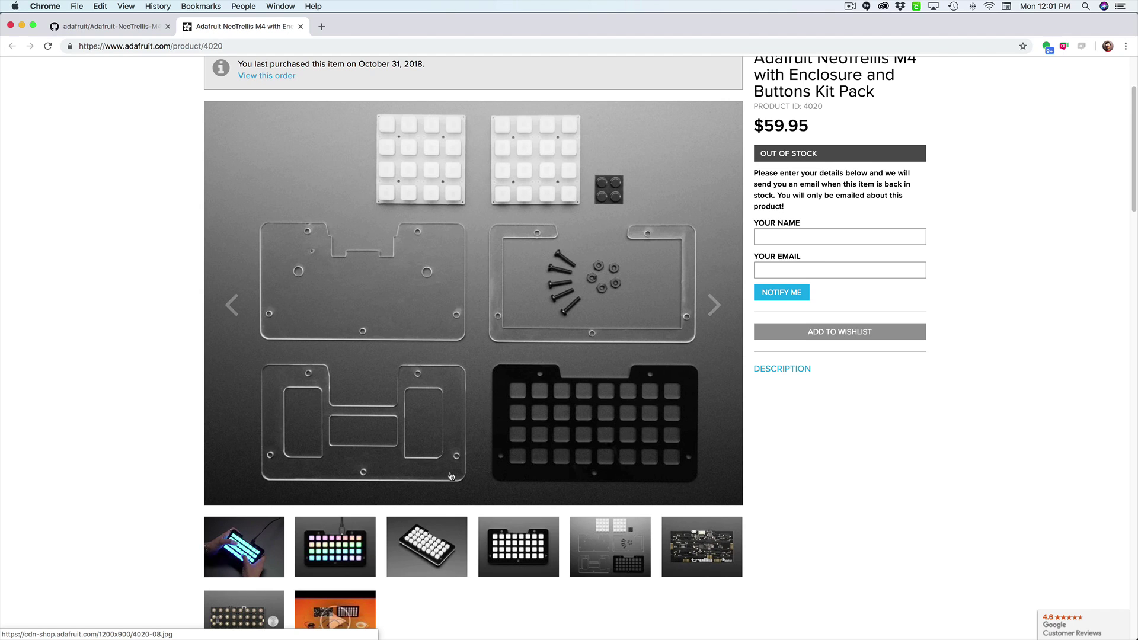
left_click(357, 548)
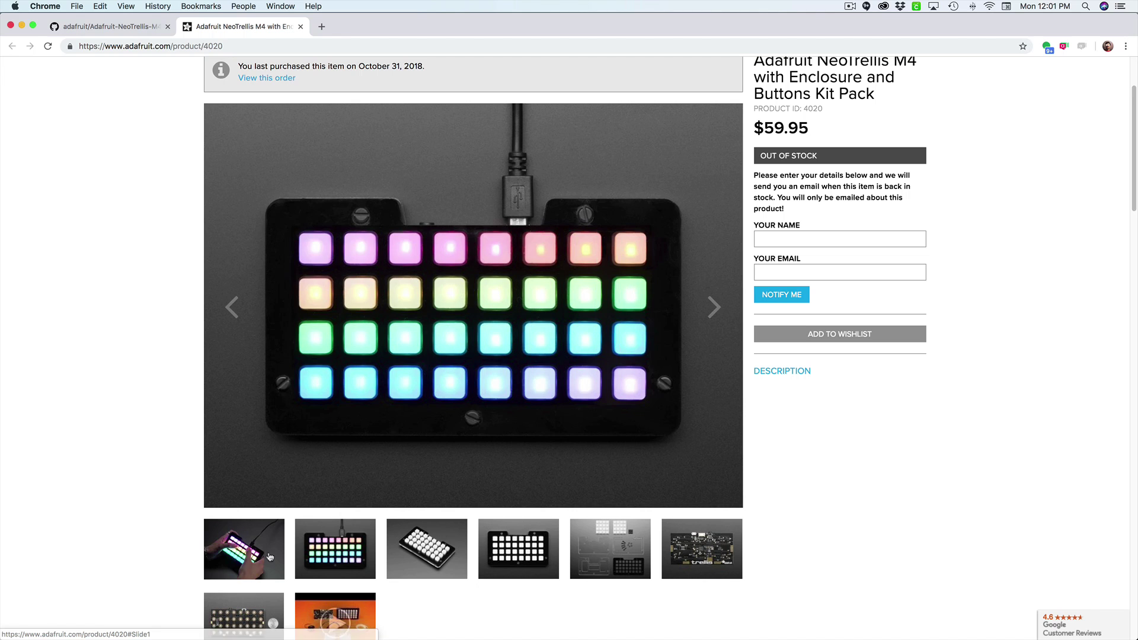
left_click(251, 555)
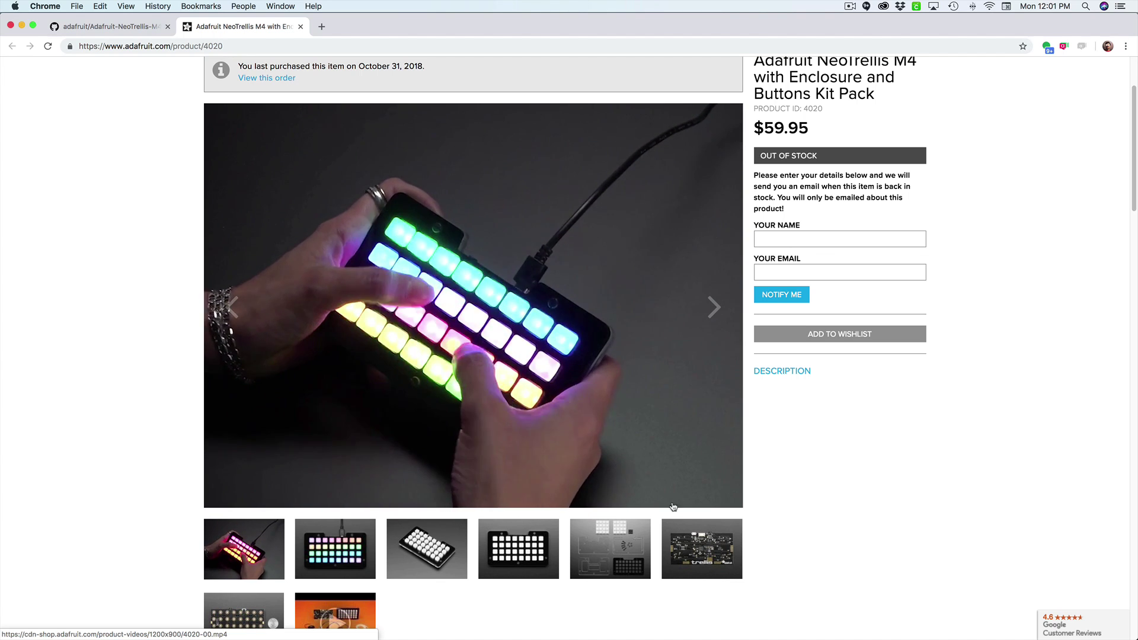
left_click(683, 568)
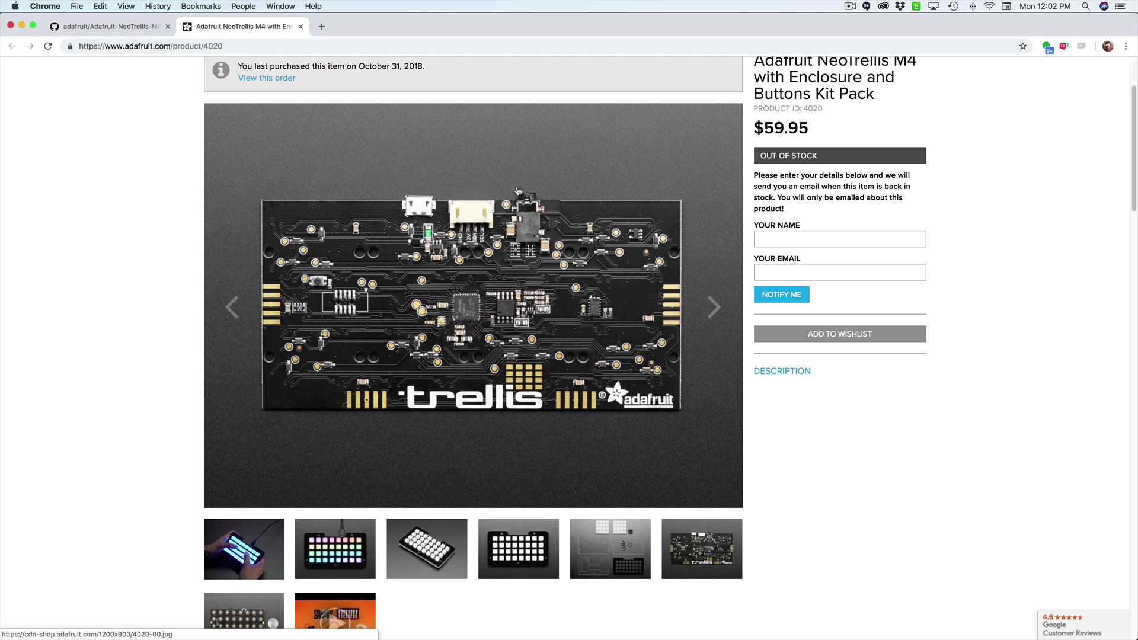
scroll(515, 222, "up", 3)
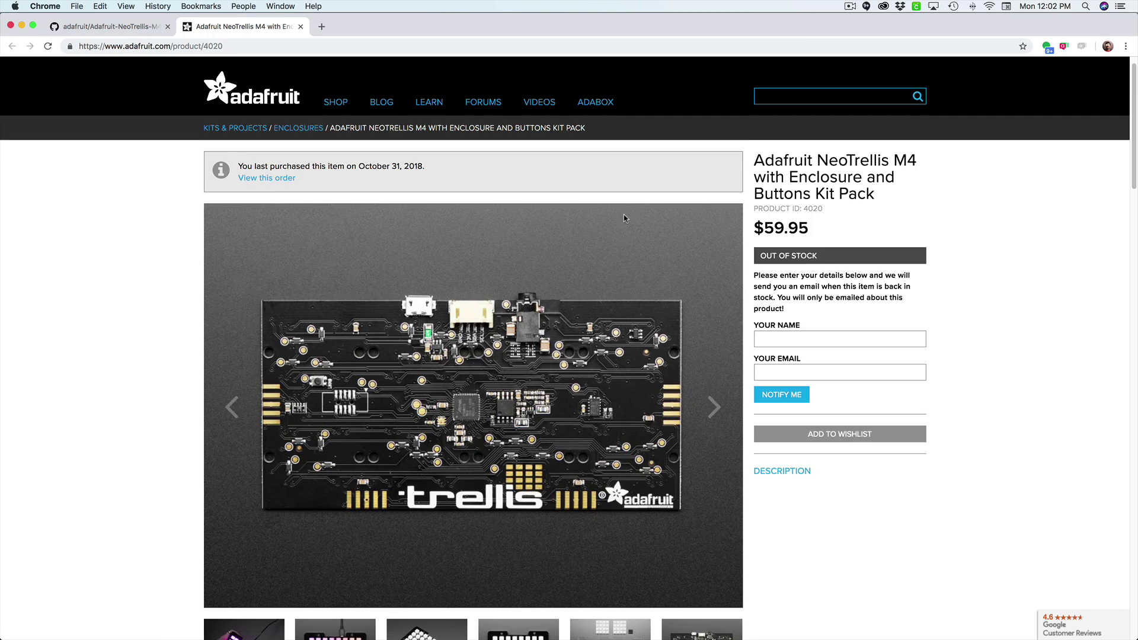
scroll(625, 218, "down", 5)
Review the file list and README of the Adafruit-NeoTrellis-M4-PCB-and-Enclosure repository on GitHub.
left_click(149, 27)
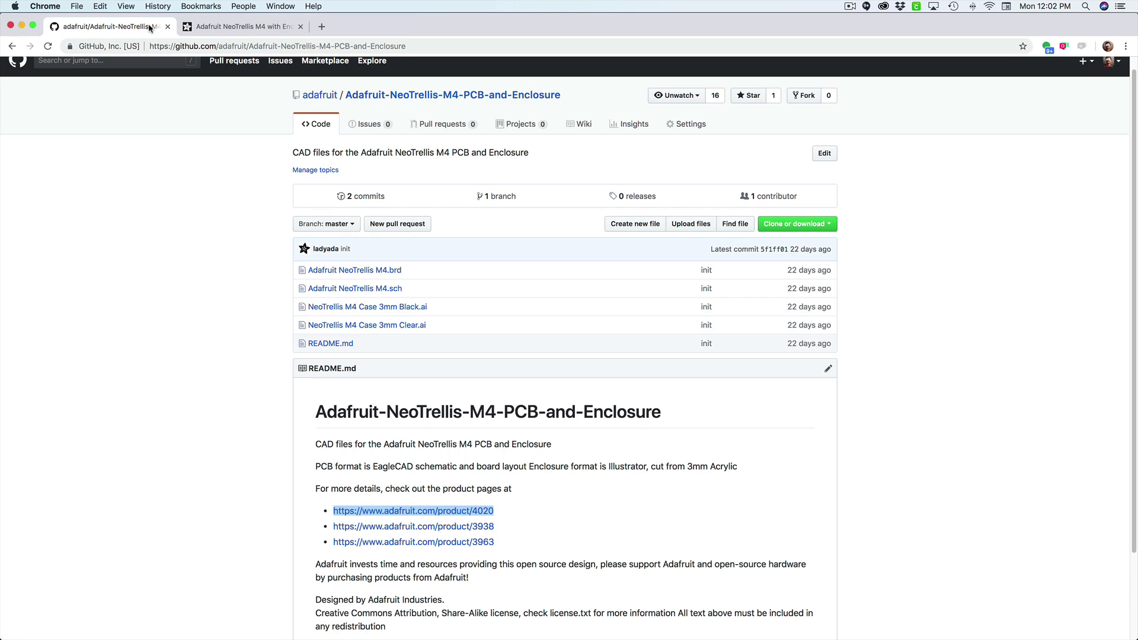
scroll(370, 404, "down", 2)
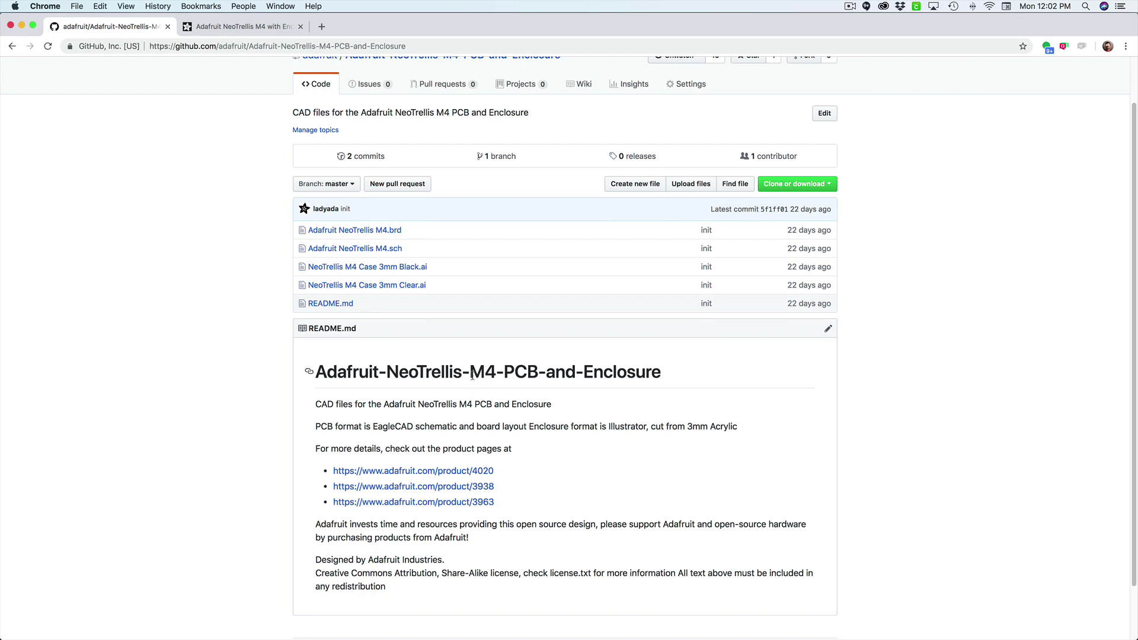
scroll(563, 388, "down", 3)
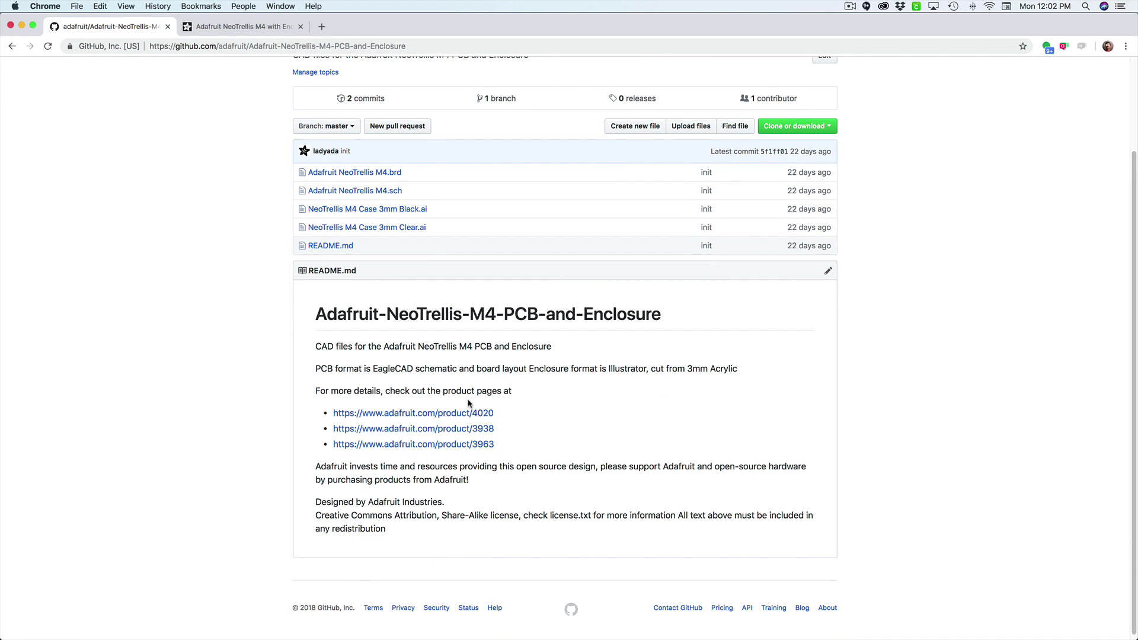
Switch to Illustrator and delete every screw-hole and button-cutout path of the case artwork, keeping only the outer outline.
key("super+Tab")
left_click(432, 306)
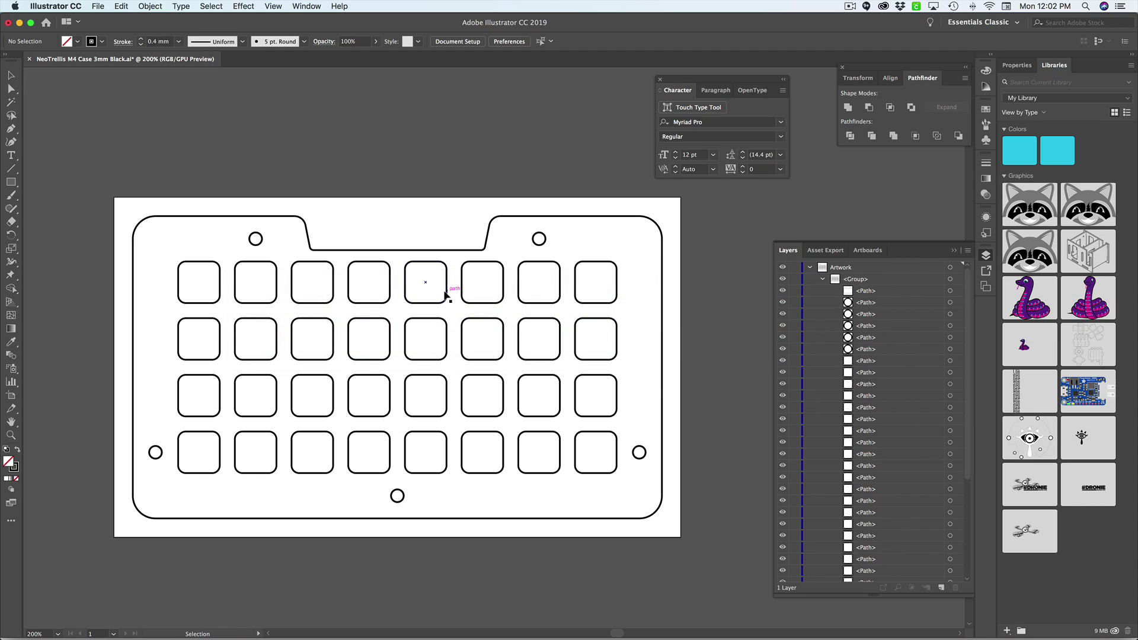
scroll(267, 289, "left", 5)
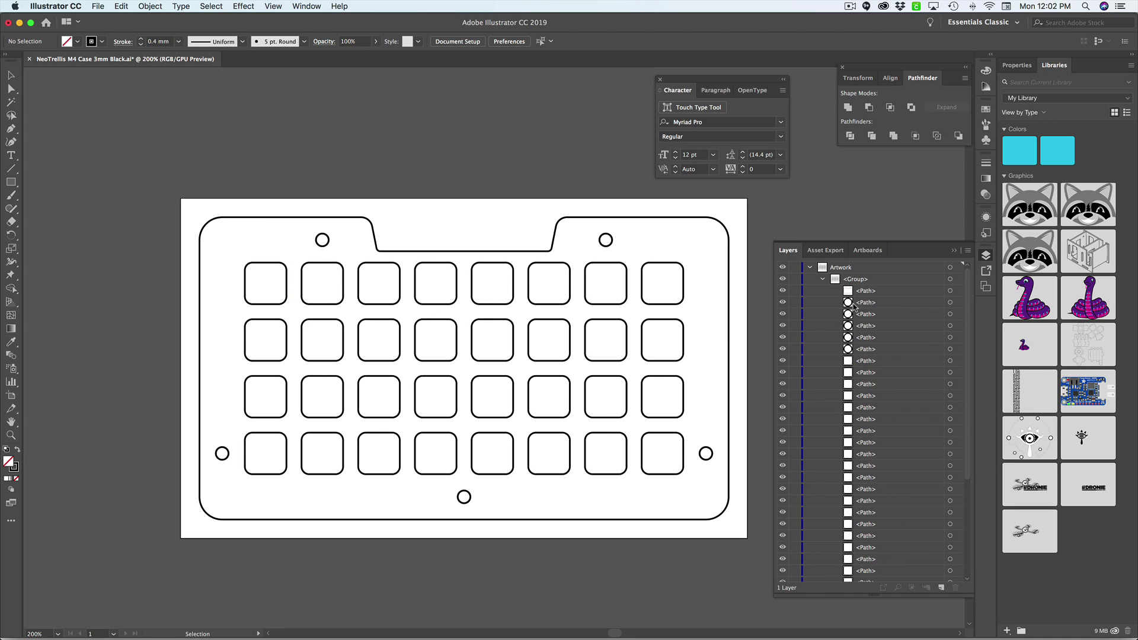
scroll(873, 538, "down", 3)
left_click(873, 559, "shift")
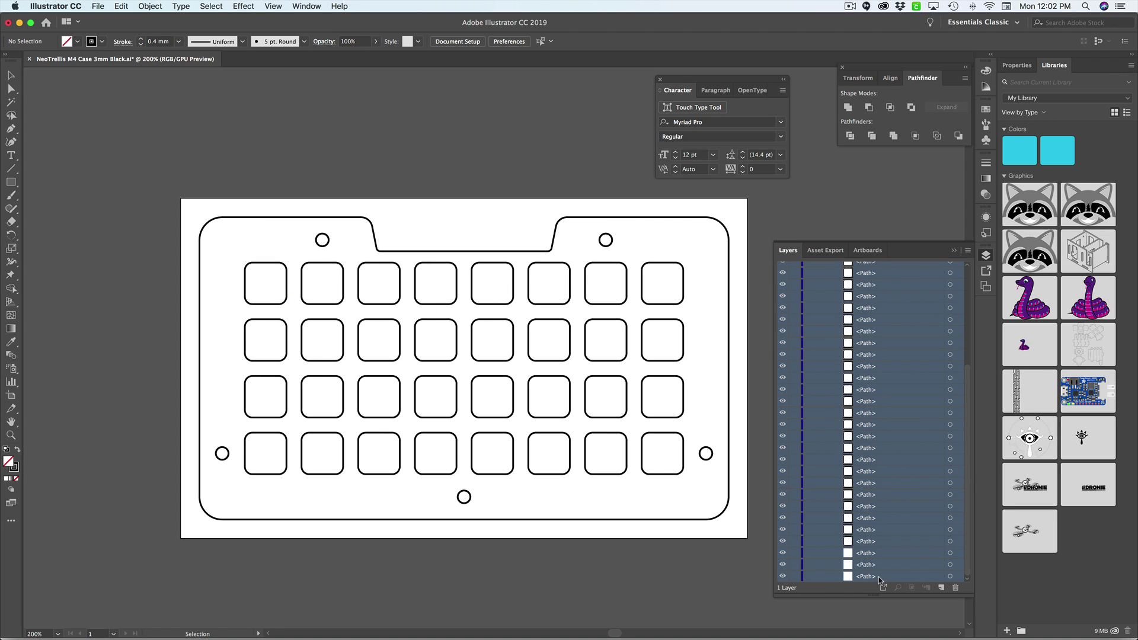
left_click(955, 587)
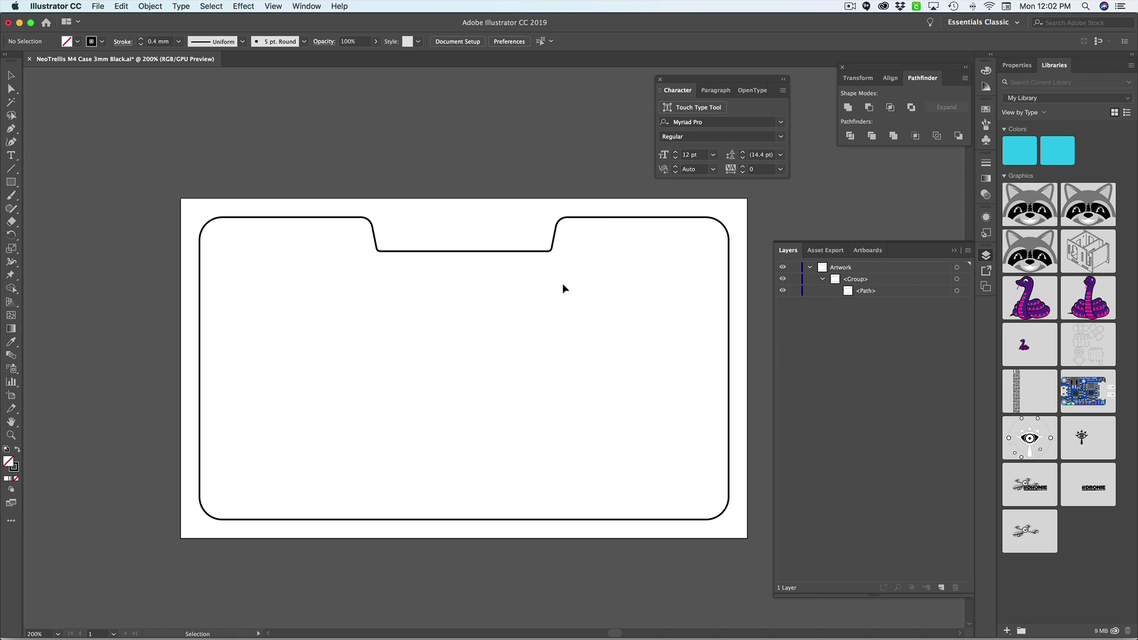
left_click(957, 291)
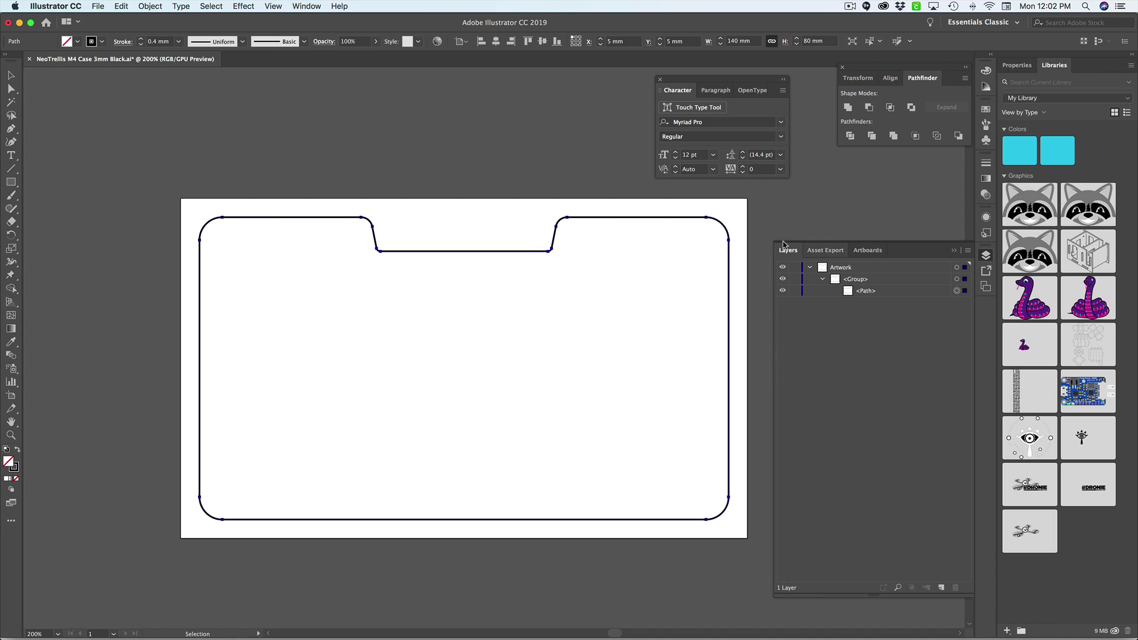
left_click(98, 6)
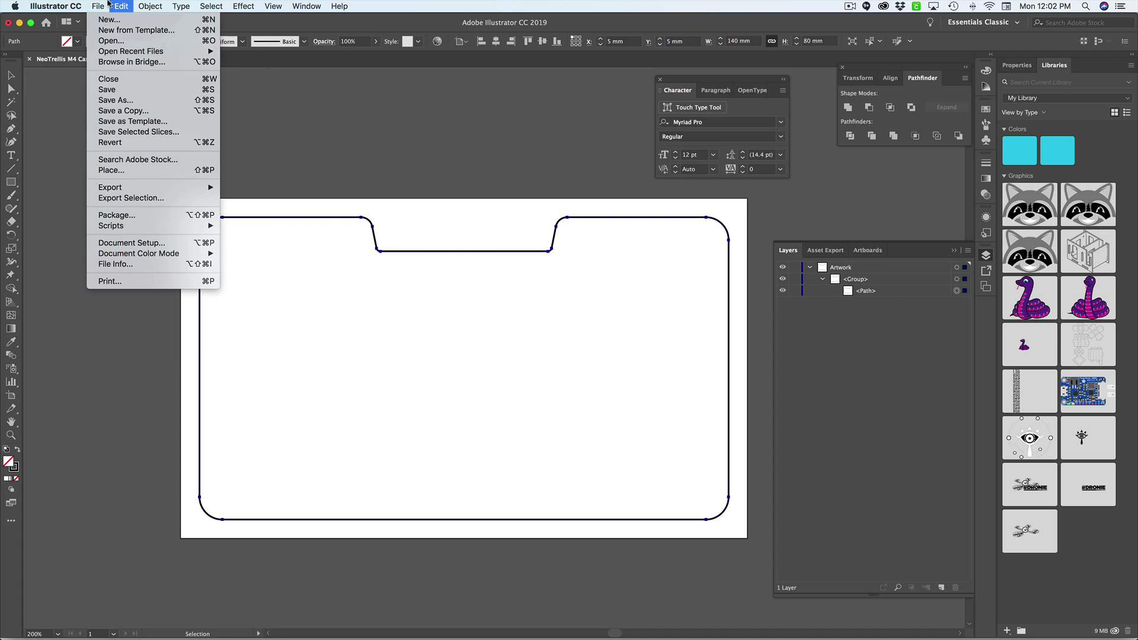
mouse_move(161, 189)
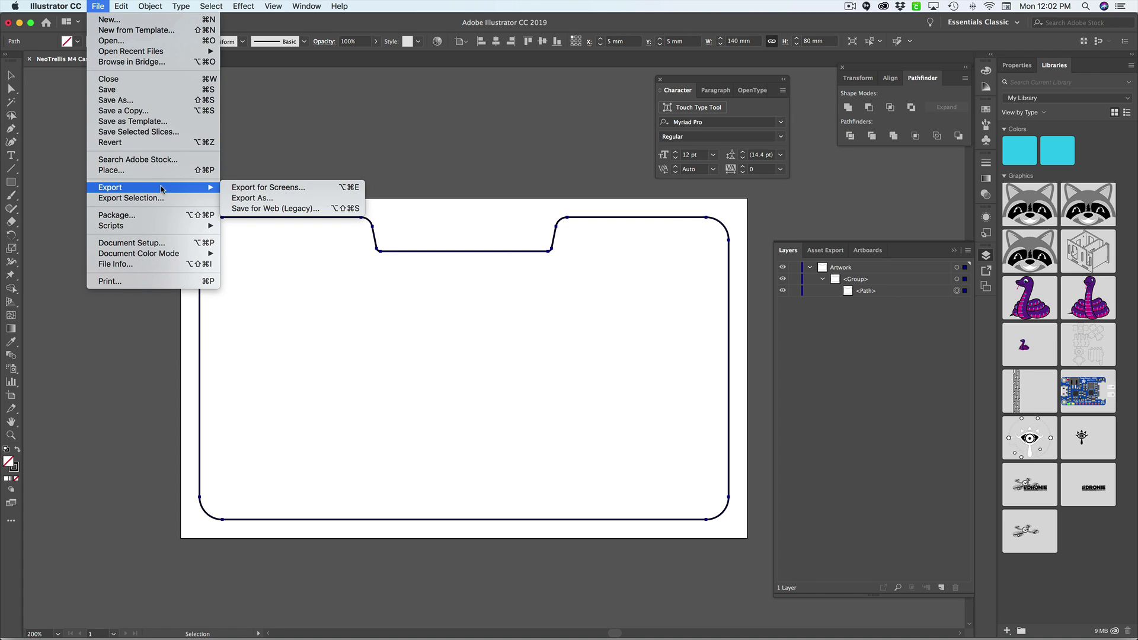
left_click(281, 198)
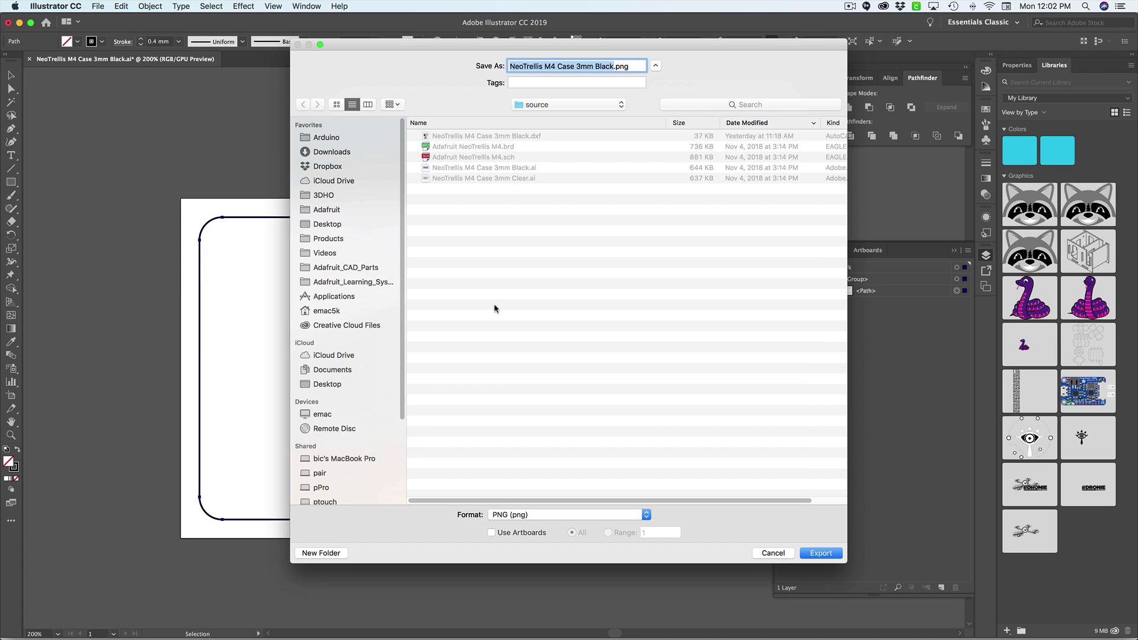
left_click(546, 520)
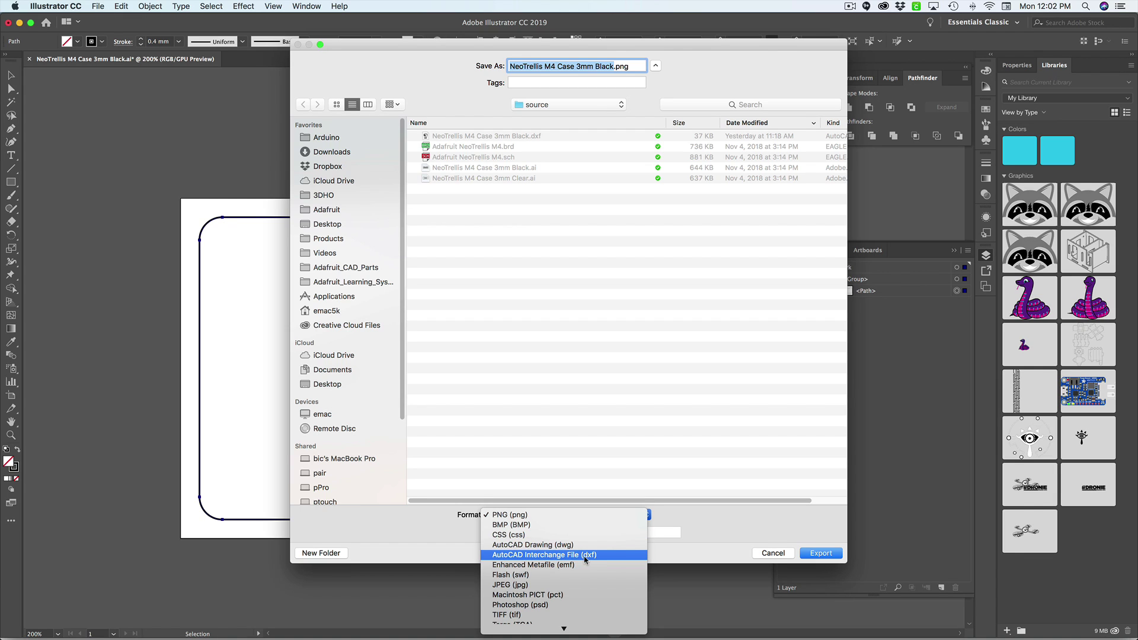
left_click(785, 555)
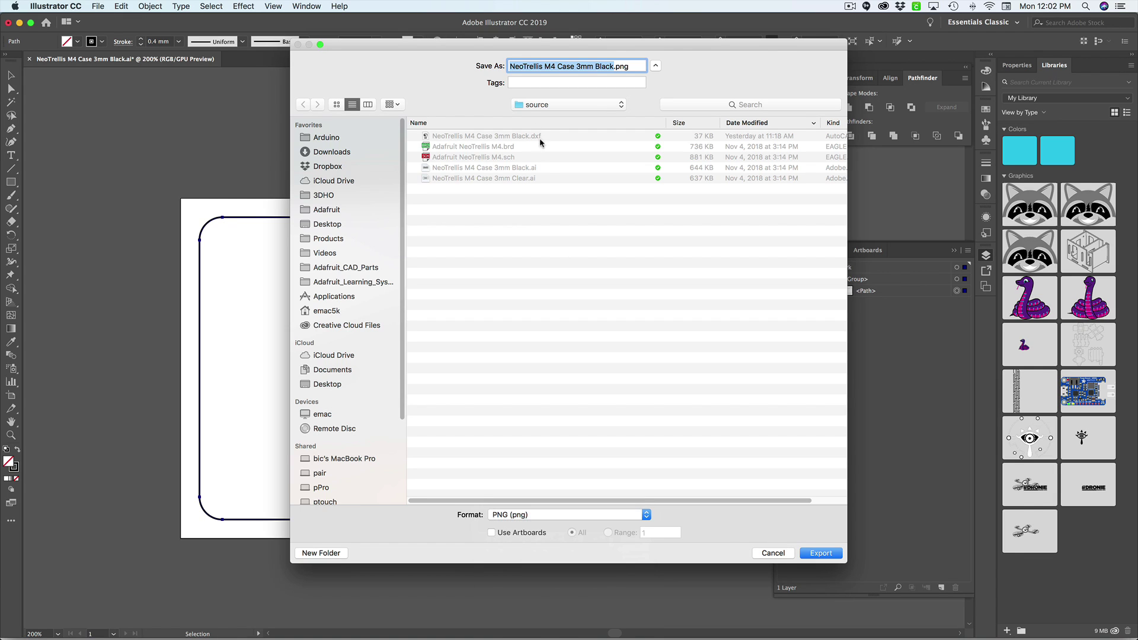
left_click(760, 553)
key("a")
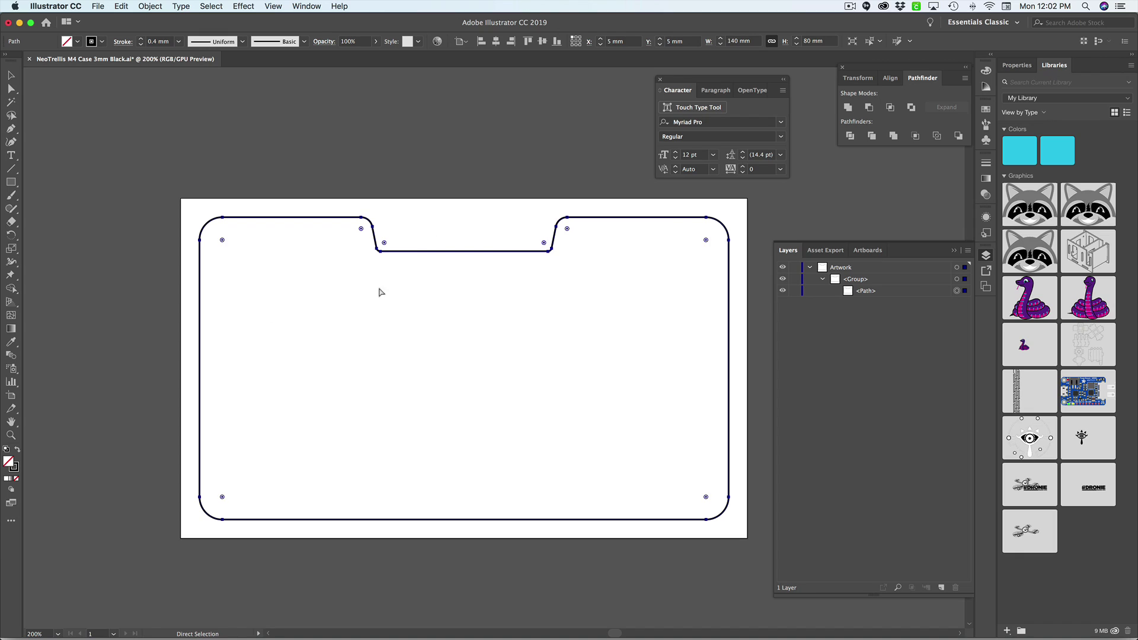
key("v")
Switch to Fusion 360 and create a new component in the untitled design.
key("super+Tab")
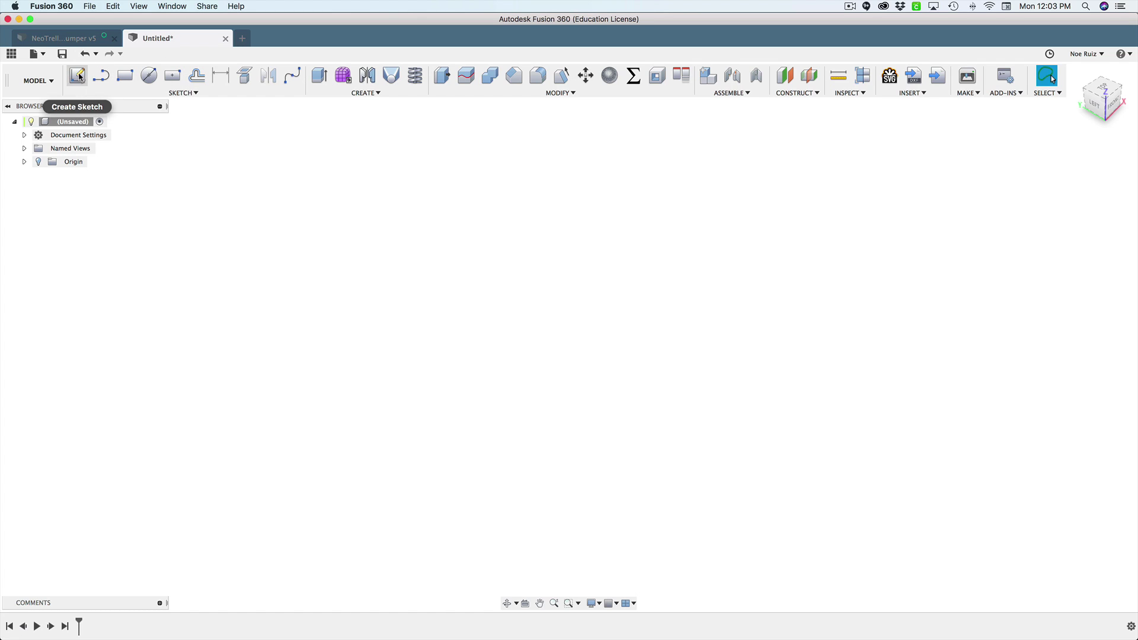
right_click(74, 124)
left_click(111, 132)
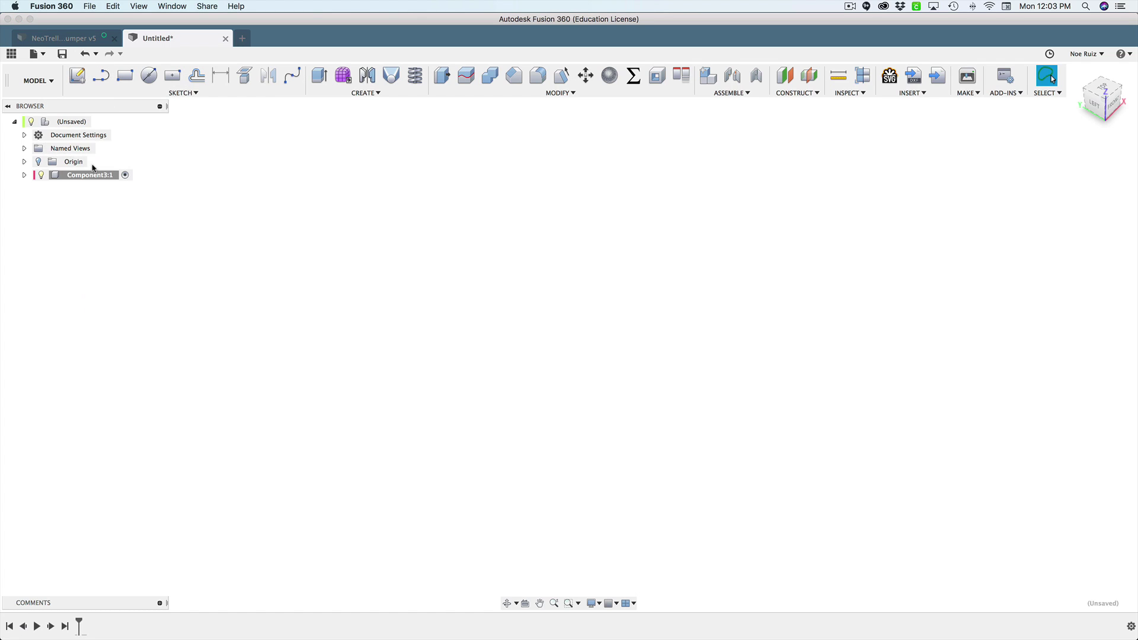
Start a sketch on the horizontal XY plane in the new component.
left_click(77, 76)
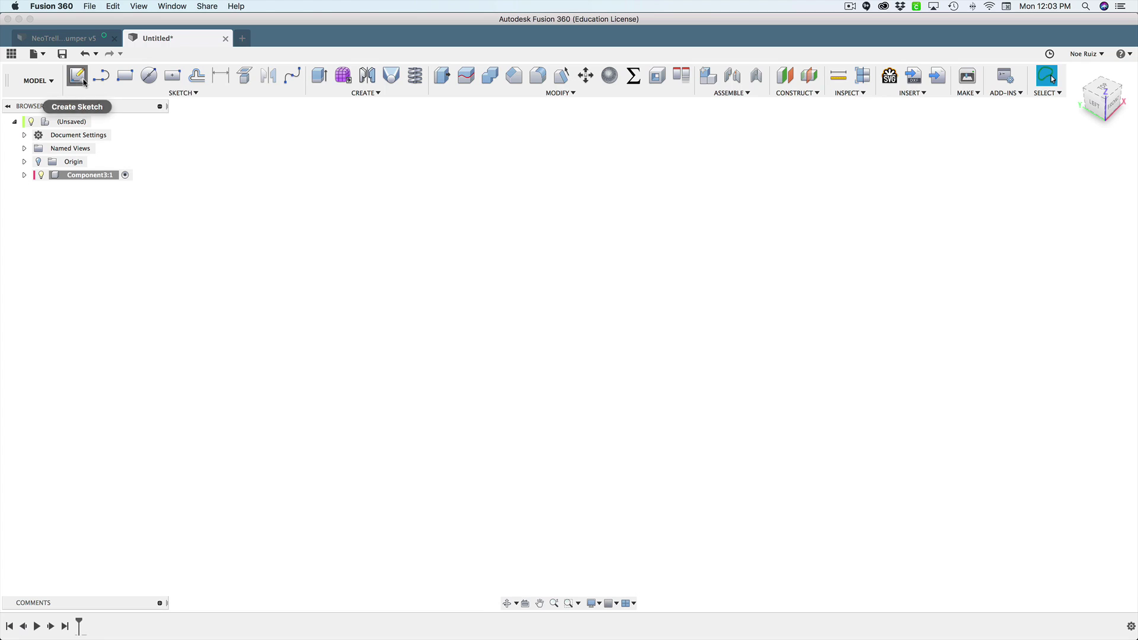
mouse_move(419, 426)
middle_mouse_down("shift")
mouse_move(376, 356)
mouse_move(419, 376)
mouse_move(483, 380)
mouse_move(700, 305)
middle_mouse_up("shift")
left_click(702, 310)
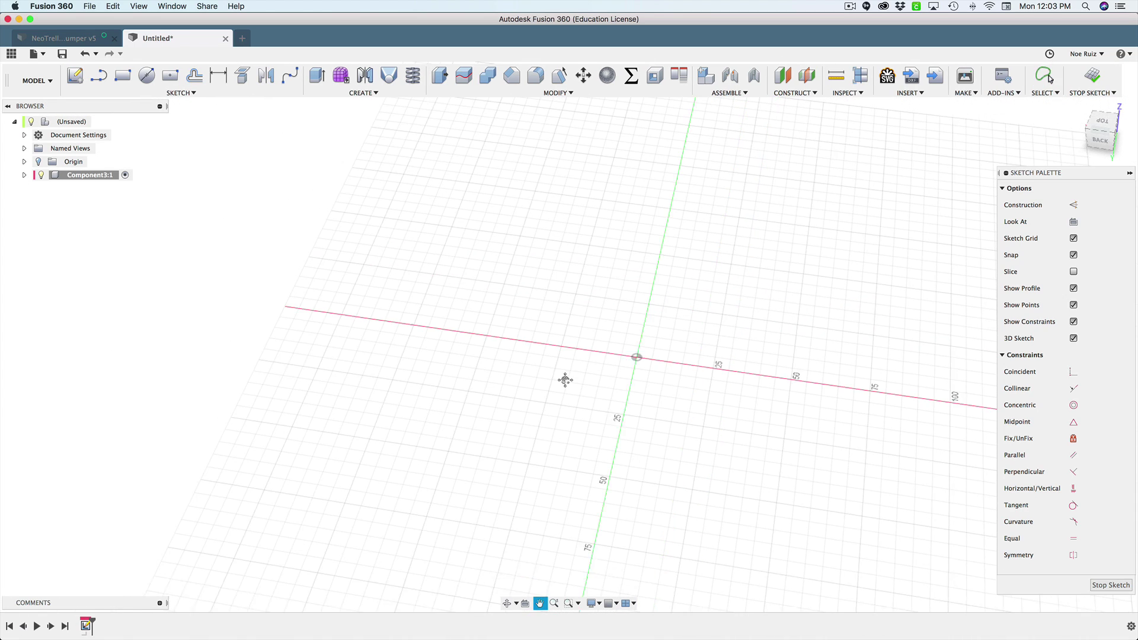
Insert NeoTrellis M4 Case 3mm Black.dxf on the sketch as a single sketch, with its units set to millimetres.
left_click(1100, 120)
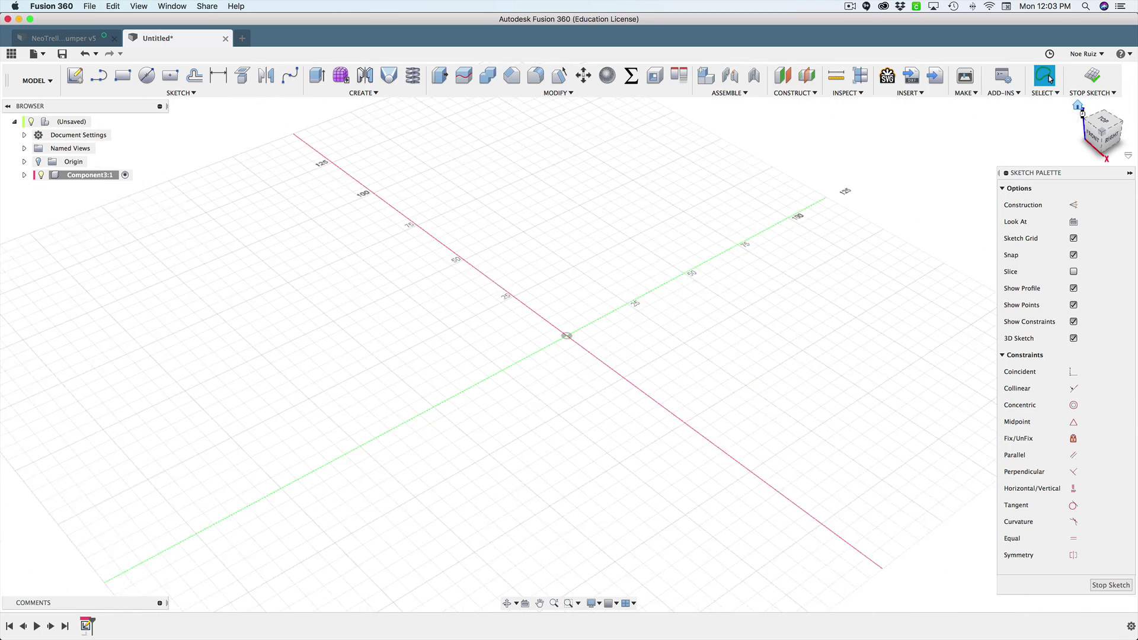
middle_click_drag(656, 318, 689, 335, "shift")
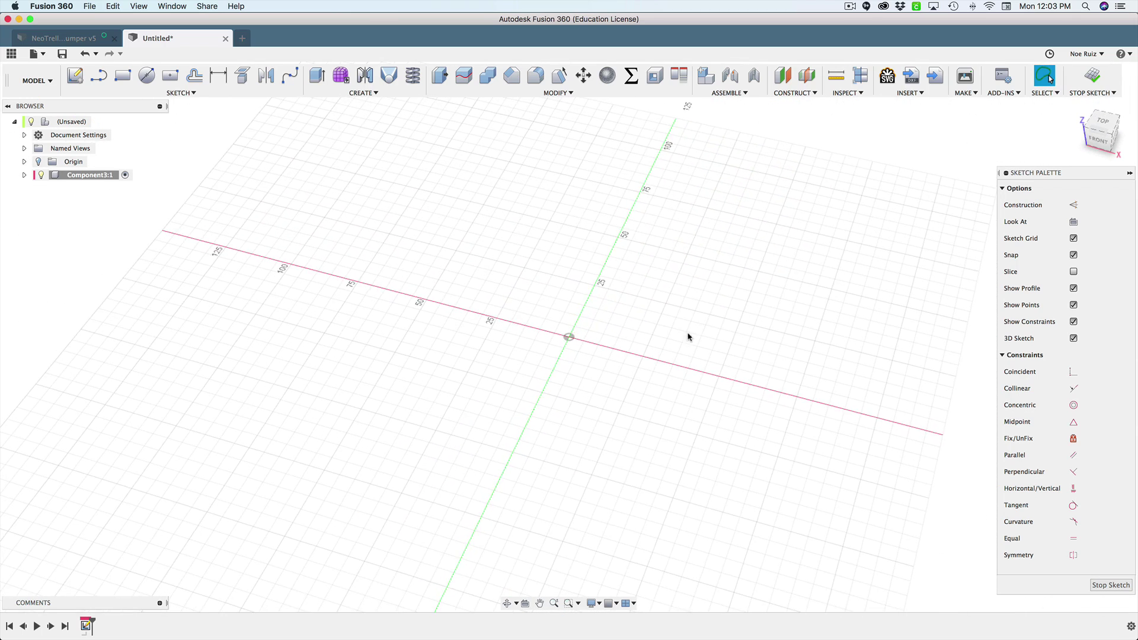
scroll(607, 310, "up", 2)
key("s")
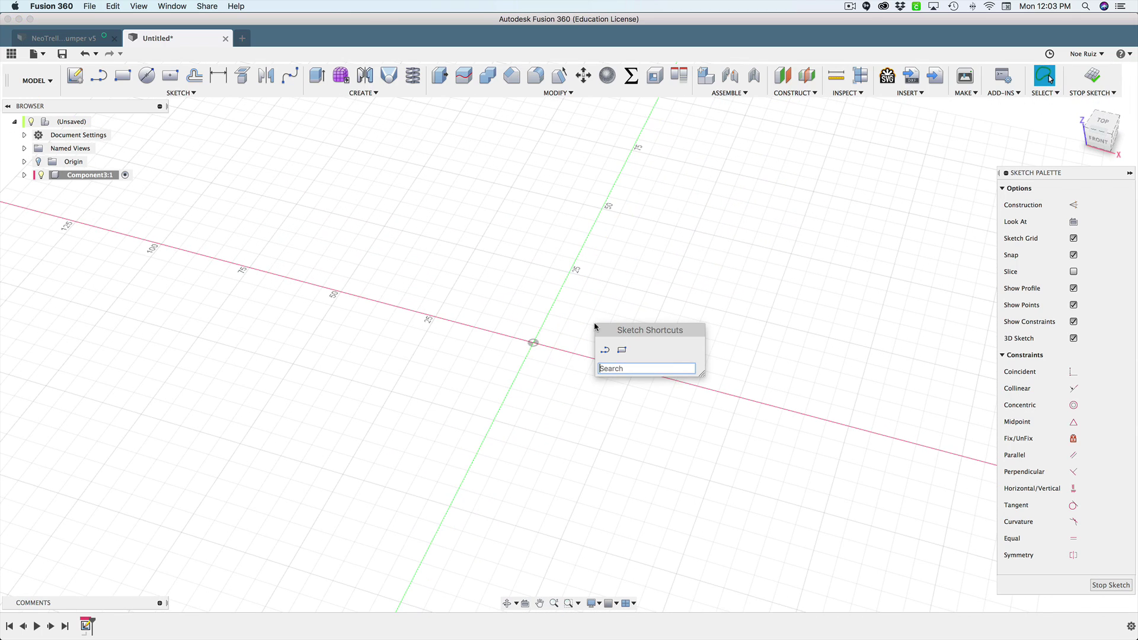
type("dx")
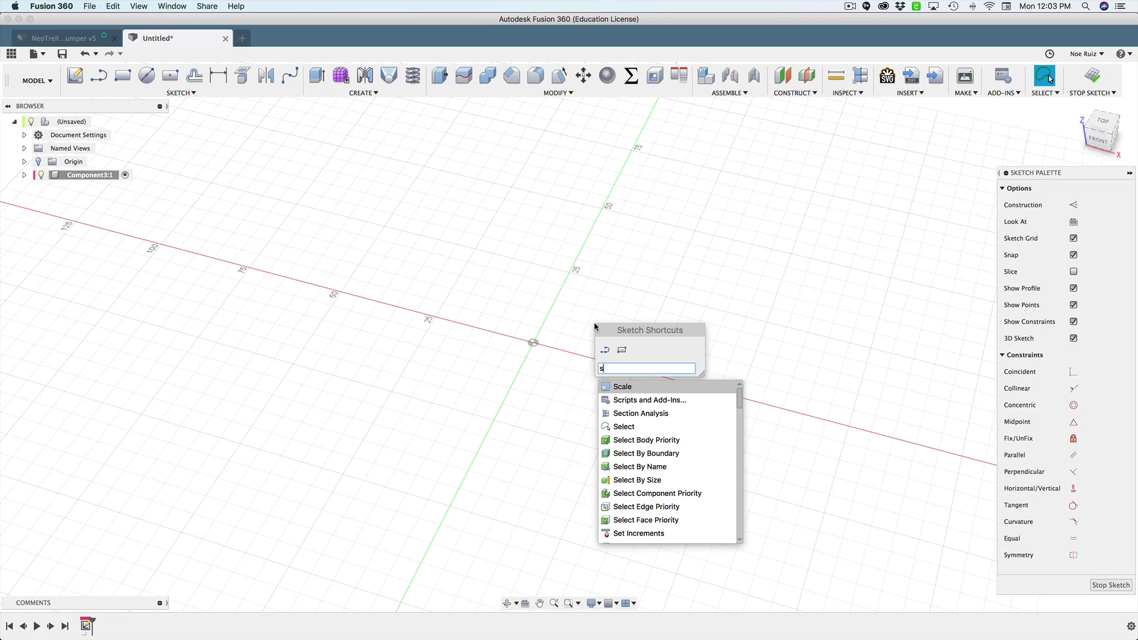
key("Return")
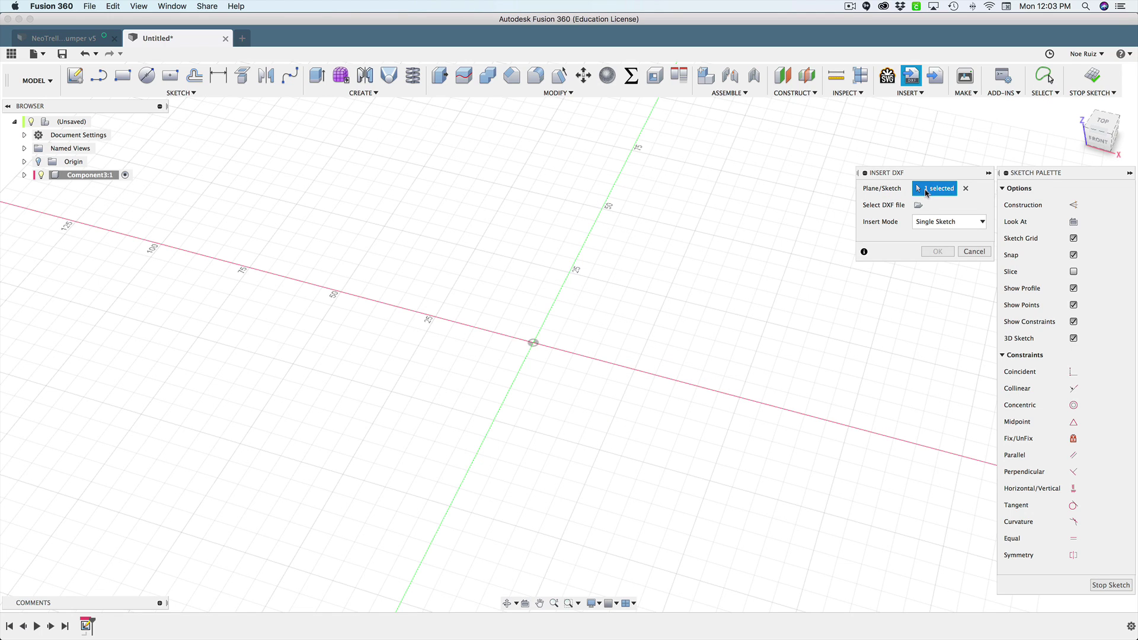
left_click(918, 205)
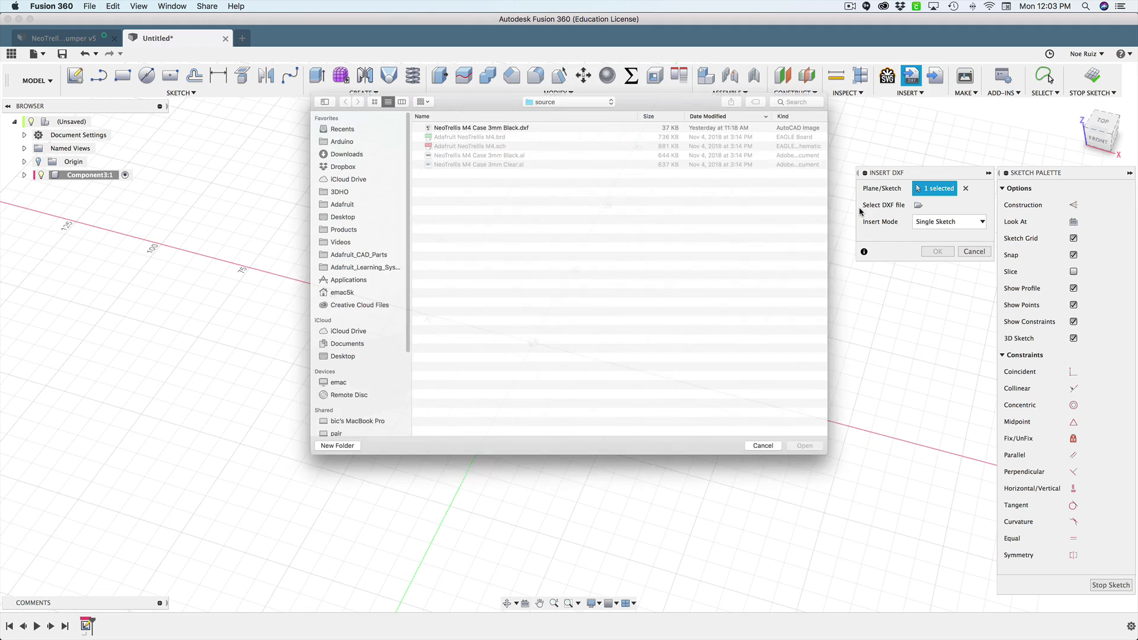
left_click(451, 107)
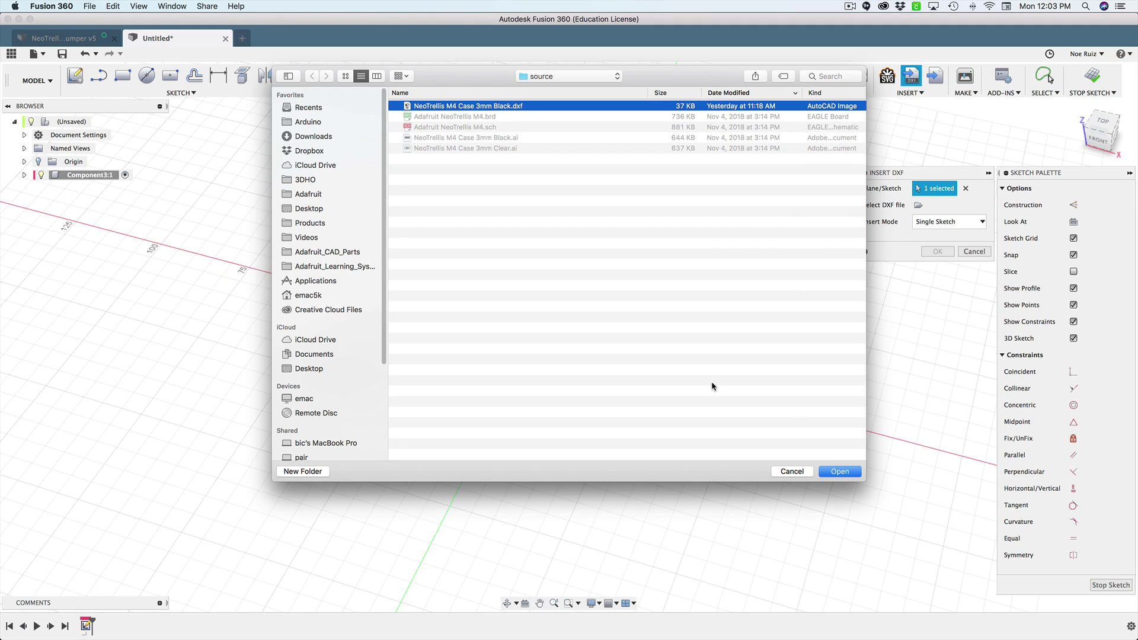
left_click(831, 470)
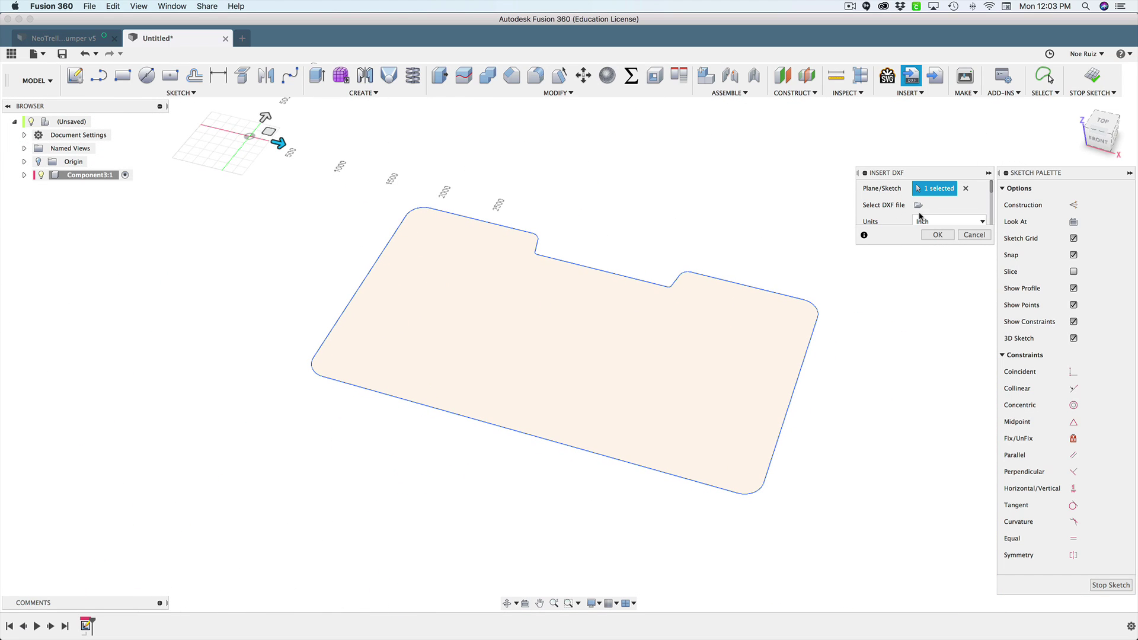
scroll(991, 196, "down", 1)
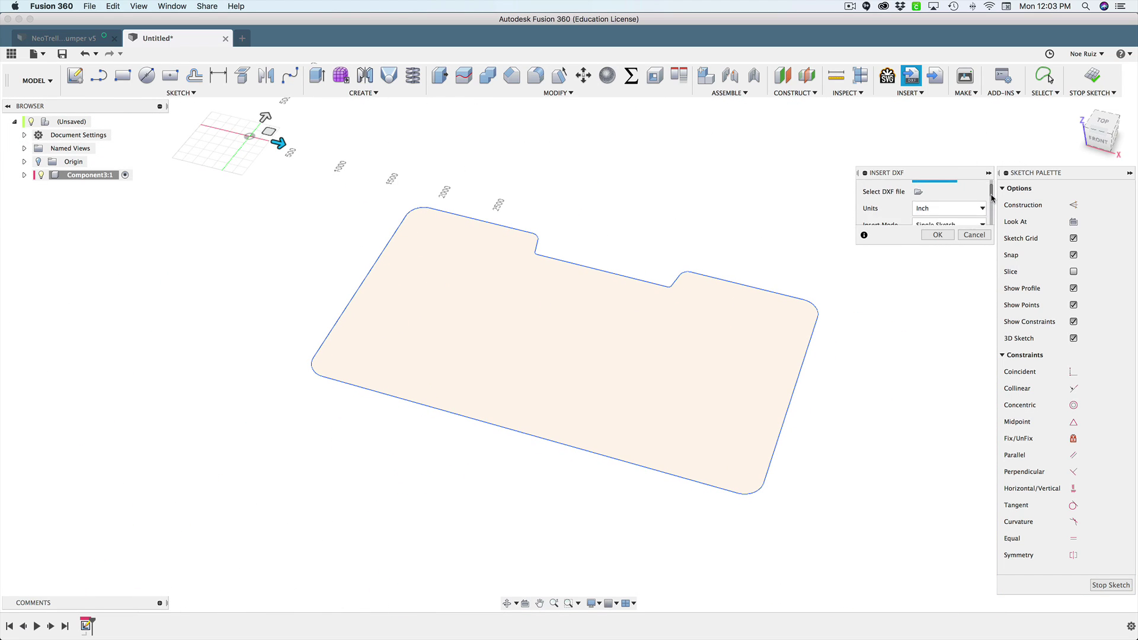
left_click(960, 206)
left_click(958, 235)
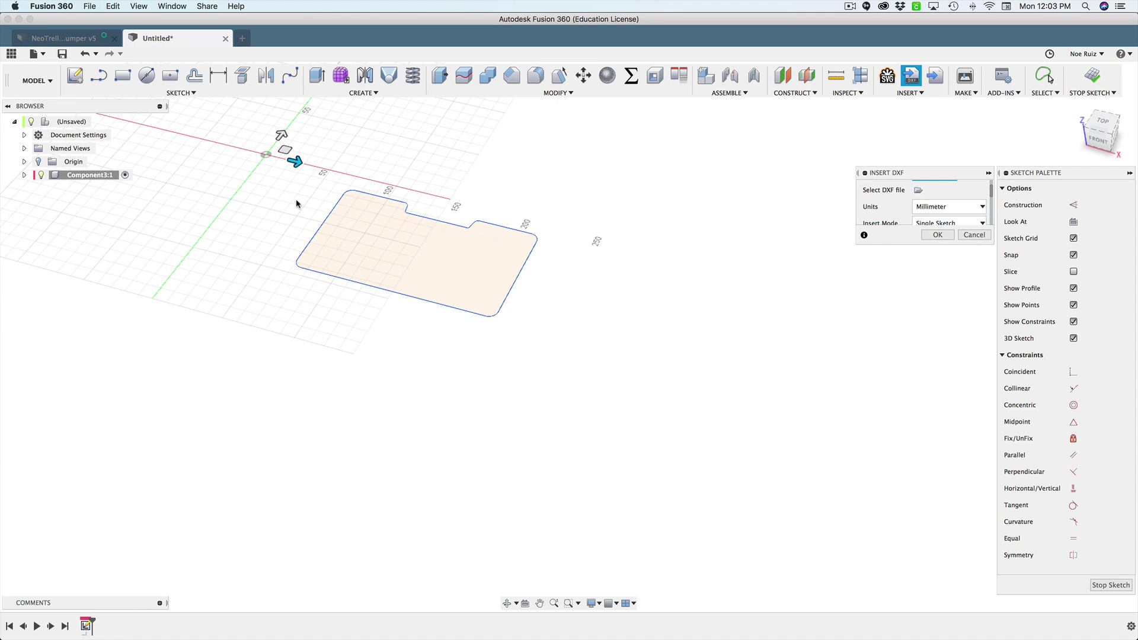
Offset the imported outline by -60 mm in X and 100 mm in Y, and accept the DXF insertion.
left_click(1103, 121)
scroll(991, 194, "down", 3)
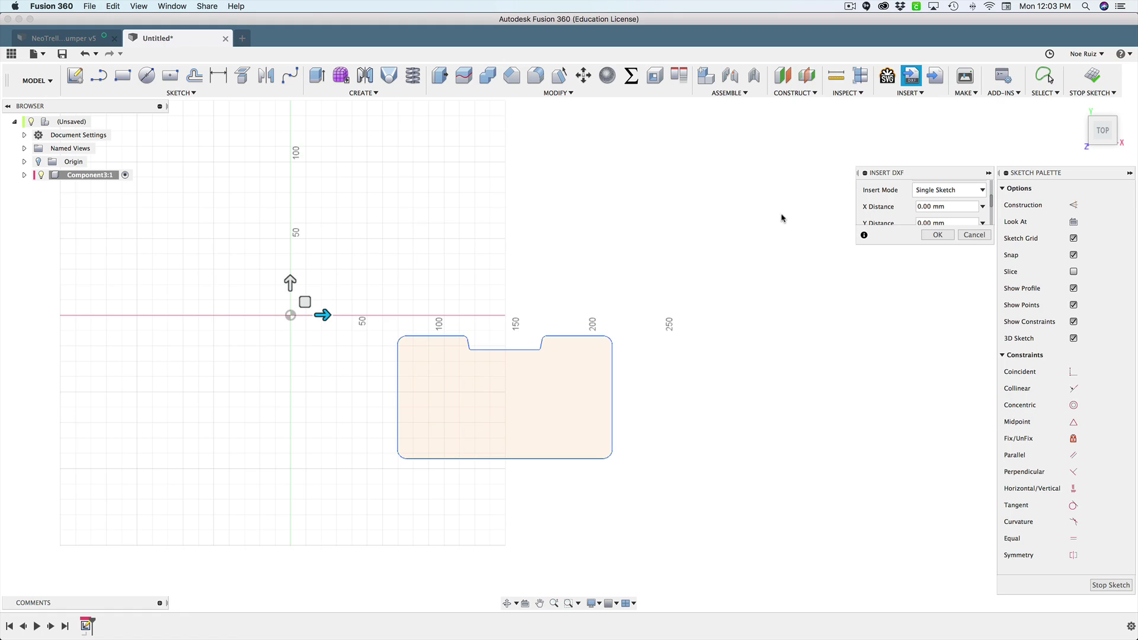
left_click(921, 207)
type("-9")
key("Return")
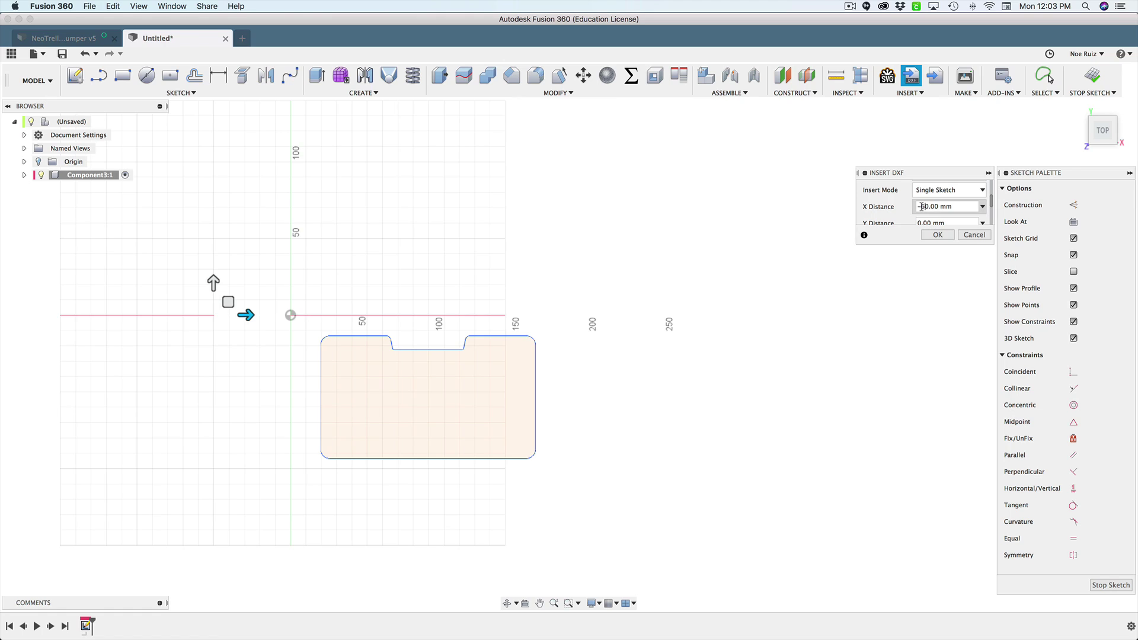
key("Tab")
type("90")
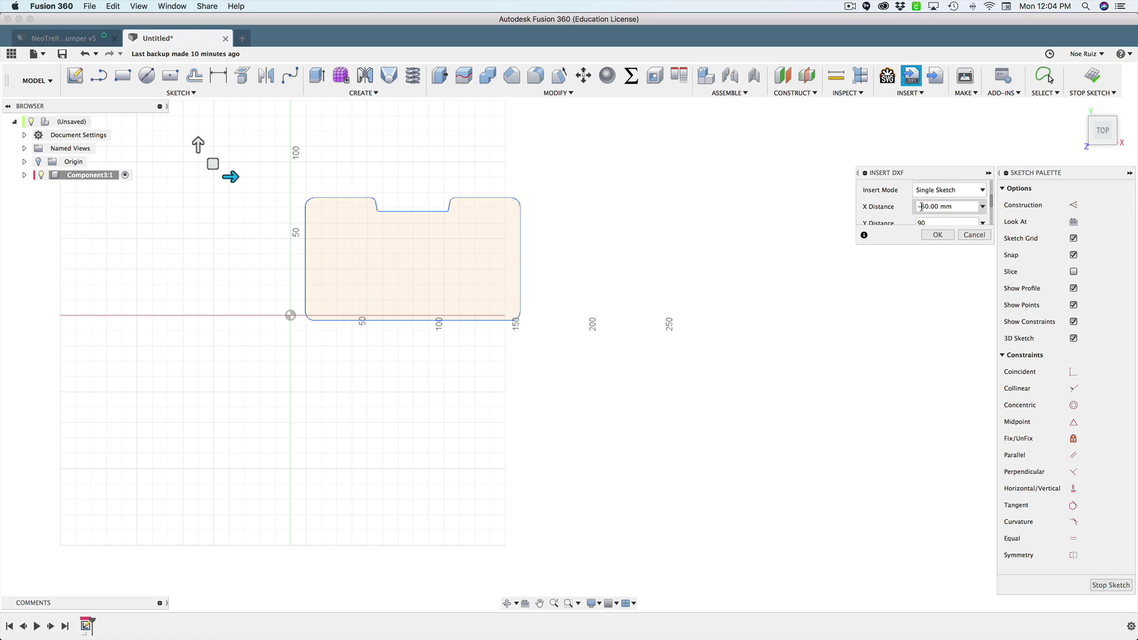
type("0")
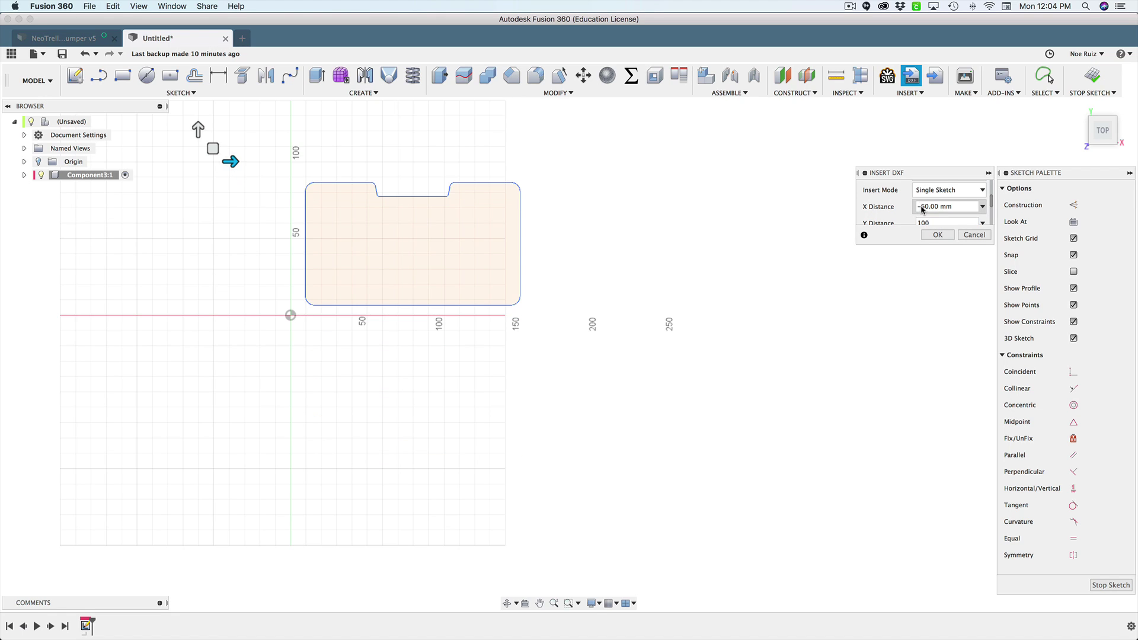
key("Return")
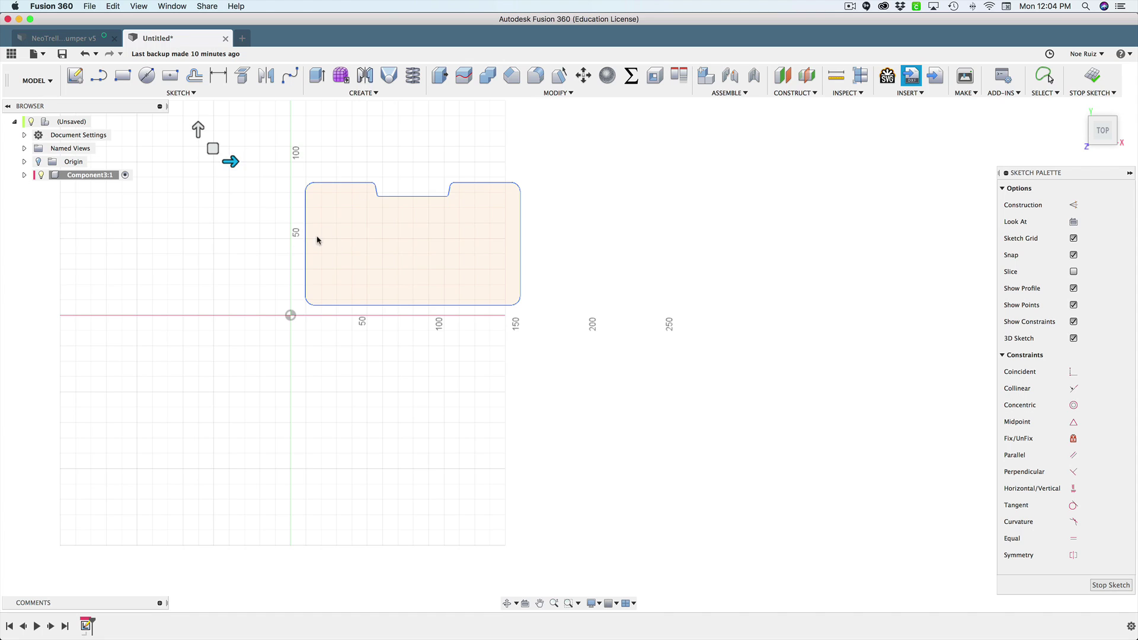
Measure the case outline's overall width between its two short sides and its depth between the opposite long edges.
scroll(140, 287, "down", 2)
scroll(255, 240, "up", 3)
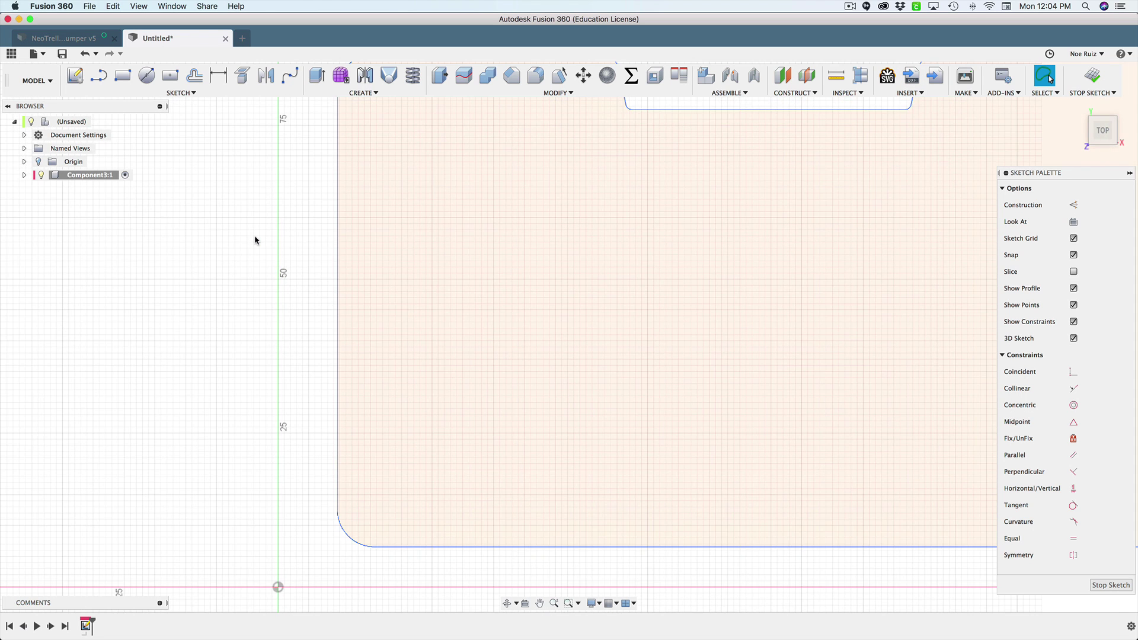
mouse_move(267, 359)
middle_mouse_down("shift")
mouse_move(254, 330)
mouse_move(285, 332)
middle_mouse_up("shift")
left_click(323, 336)
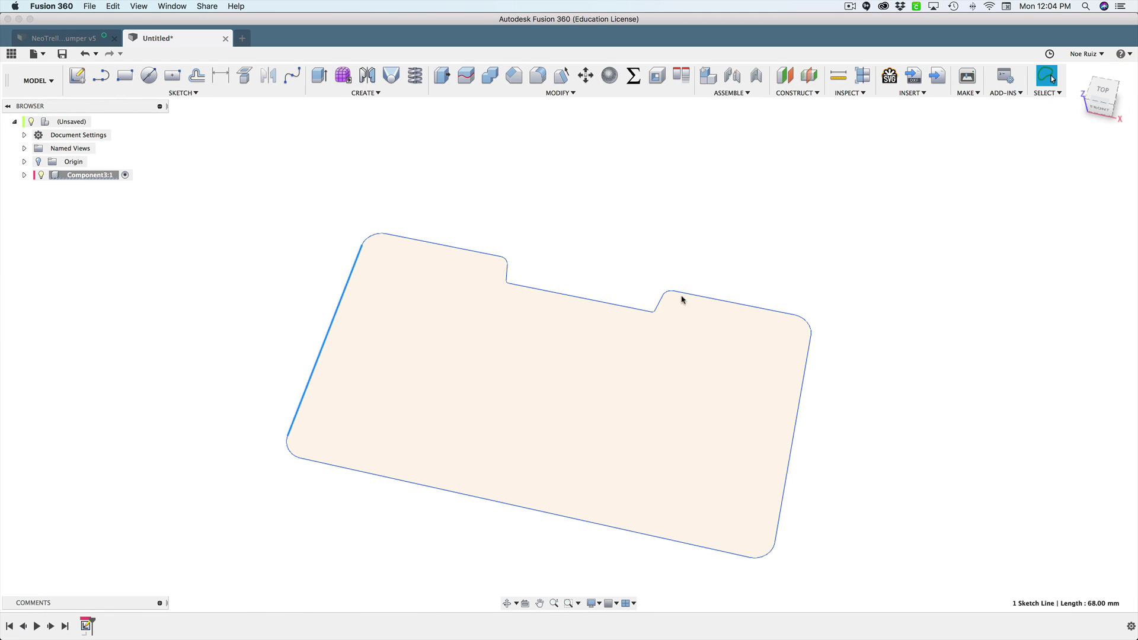
left_click(320, 313)
left_click(335, 309)
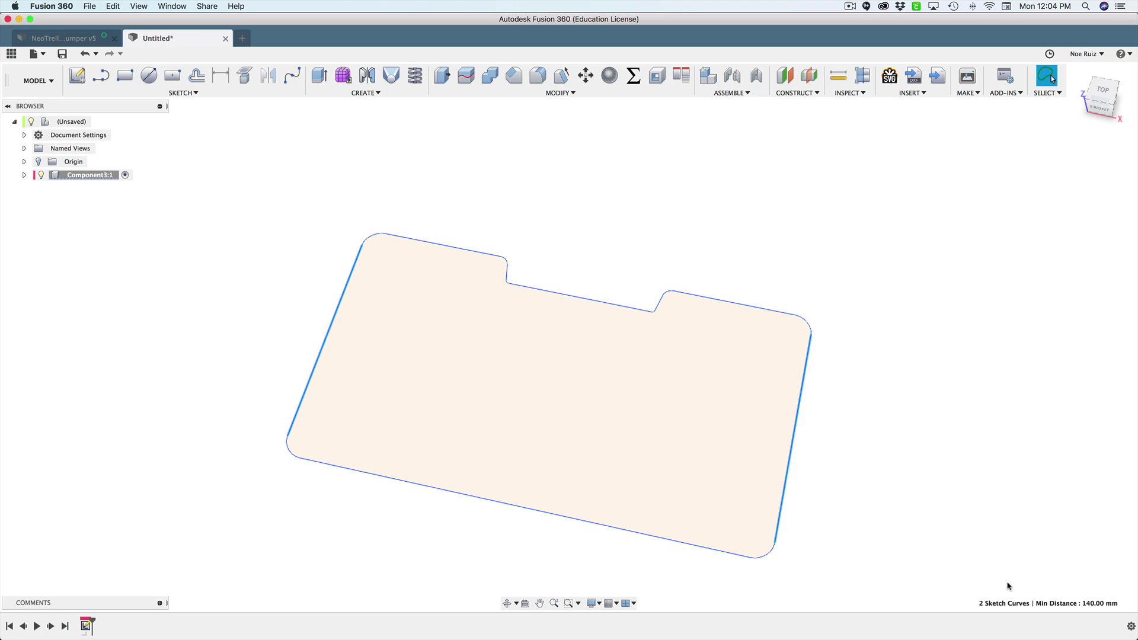
middle_click_drag(915, 491, 803, 375, "shift")
left_click(769, 375)
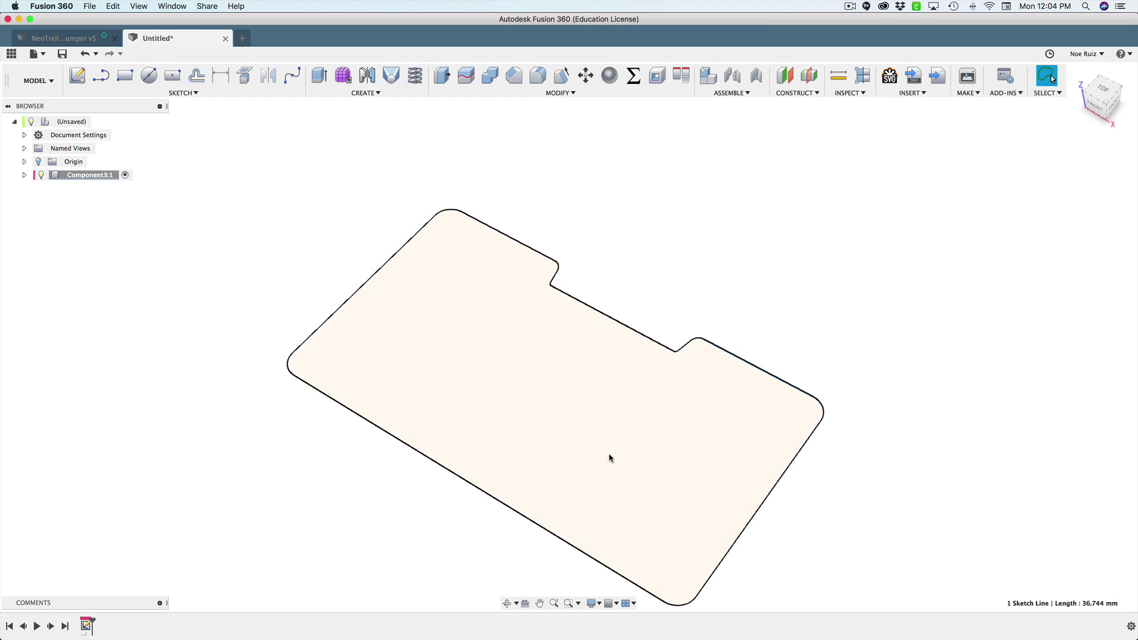
left_click(539, 526, "shift")
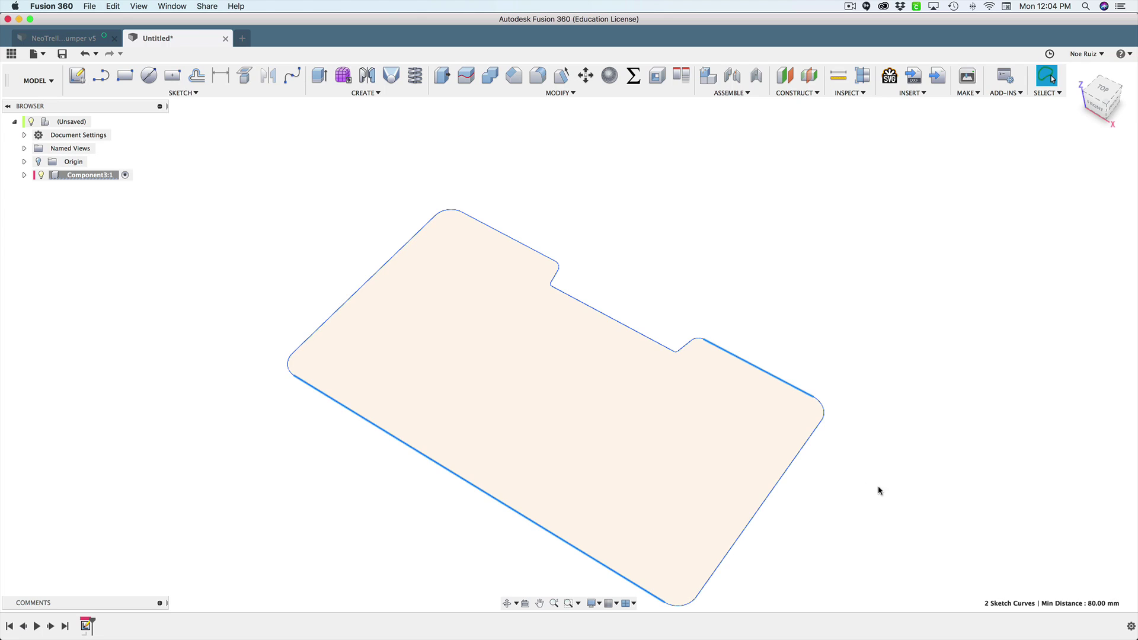
left_click(846, 282)
Extrude the case outline profile 12 mm upward as a new body.
middle_click_drag(869, 296, 785, 252, "shift")
left_click(667, 330)
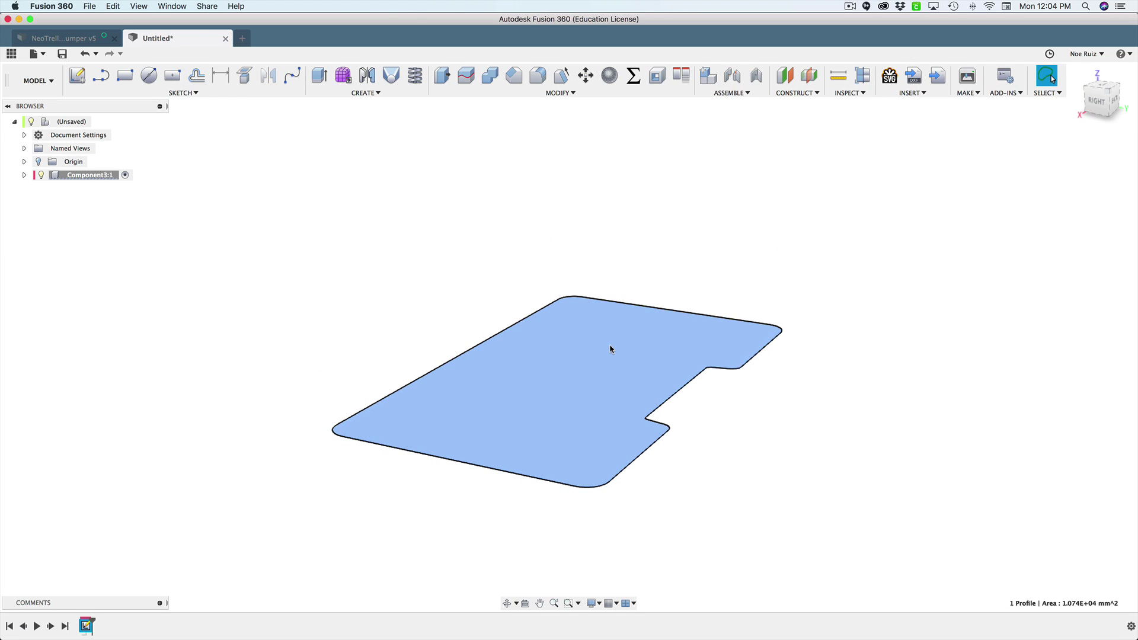
type("e")
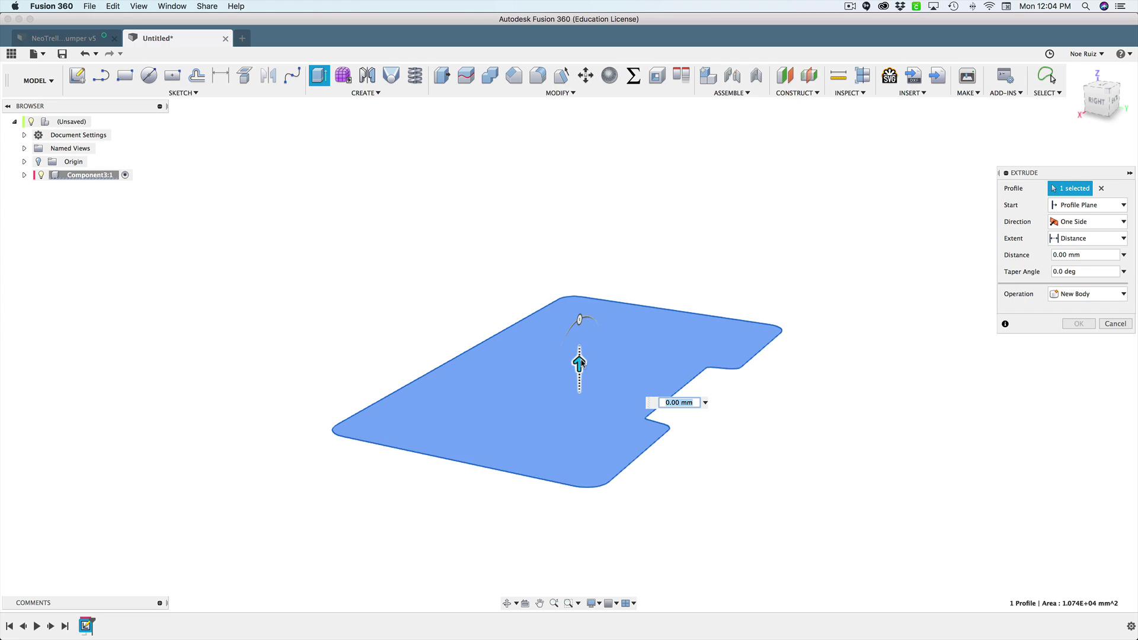
type("10")
left_click_drag(559, 323, 562, 279)
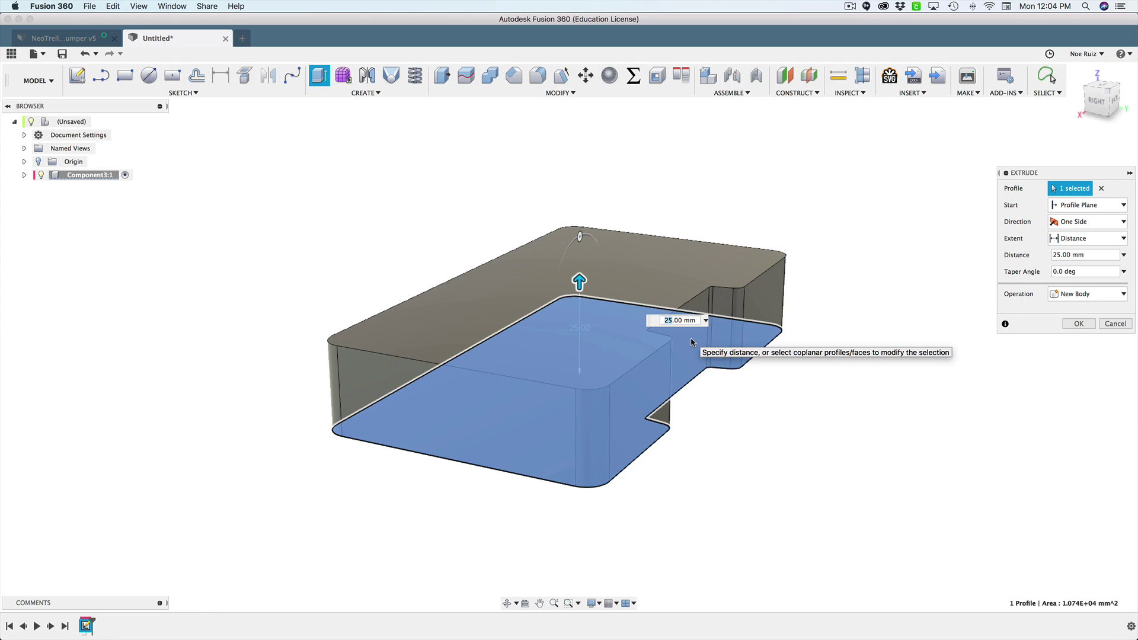
key("Return")
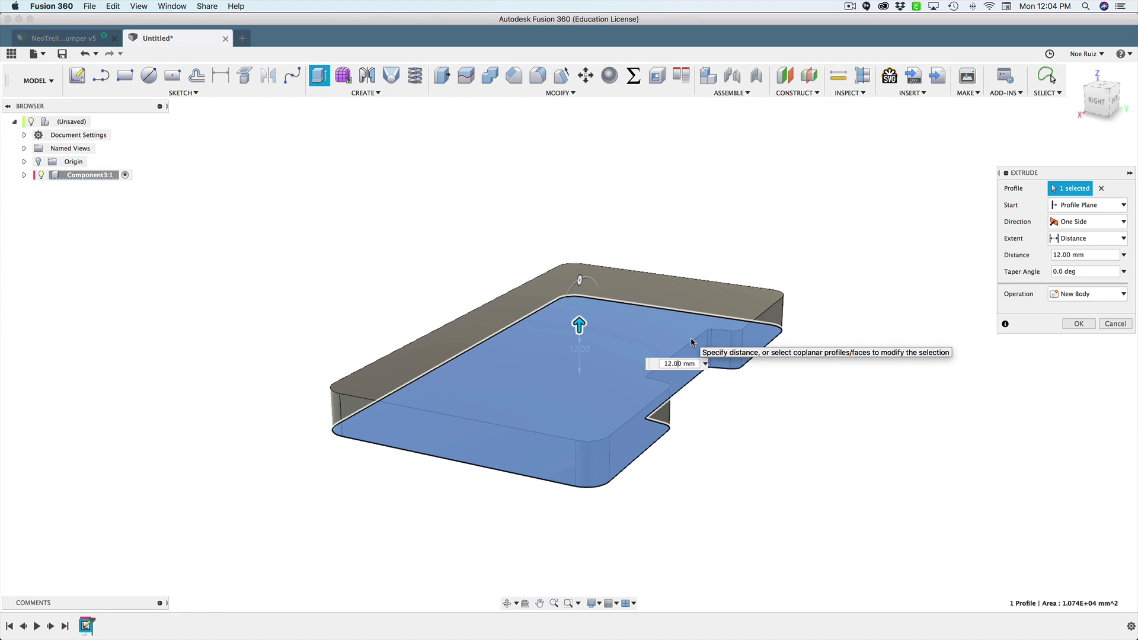
key("Return")
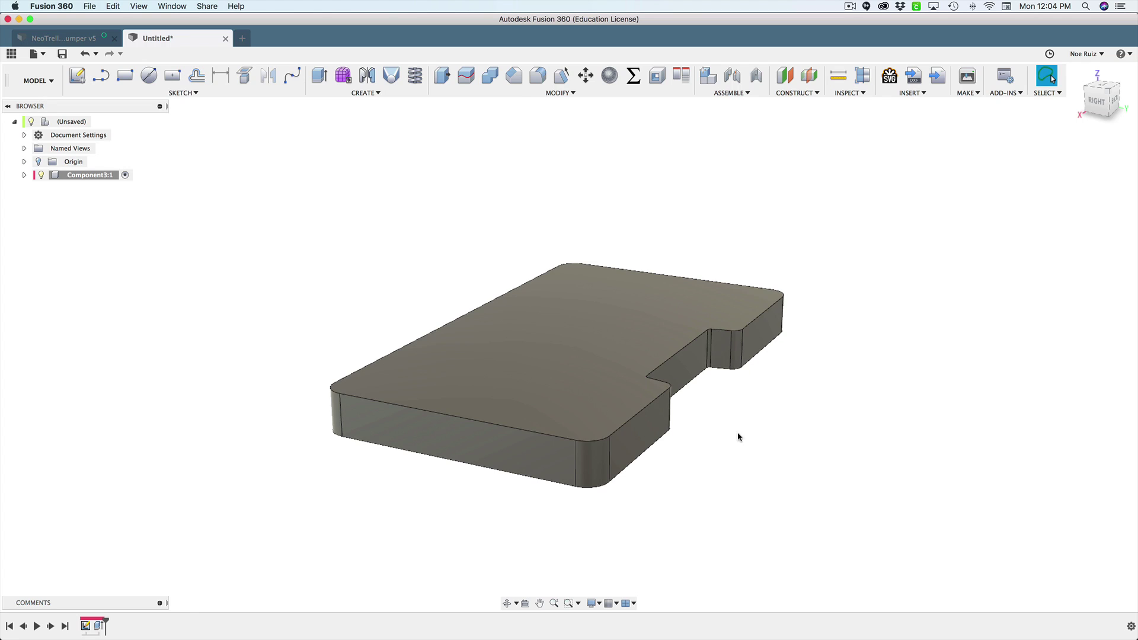
Apply the Plastic - Matte (Blue) appearance to the whole extruded body.
middle_click_drag(739, 436, 711, 442, "shift")
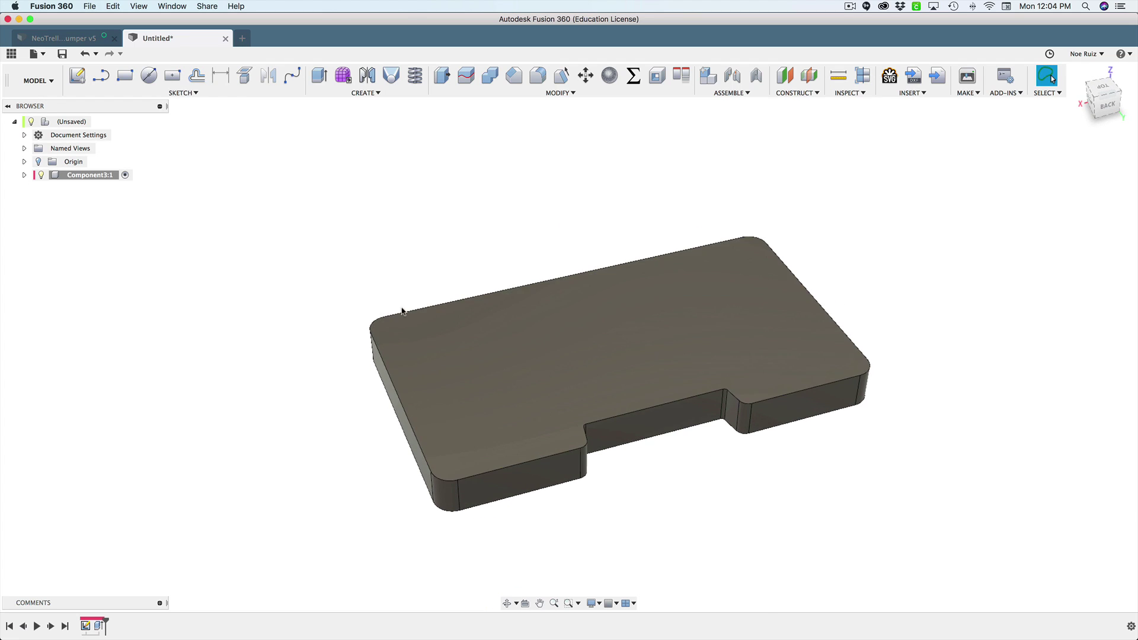
scroll(392, 317, "up", 5)
scroll(389, 331, "down", 3)
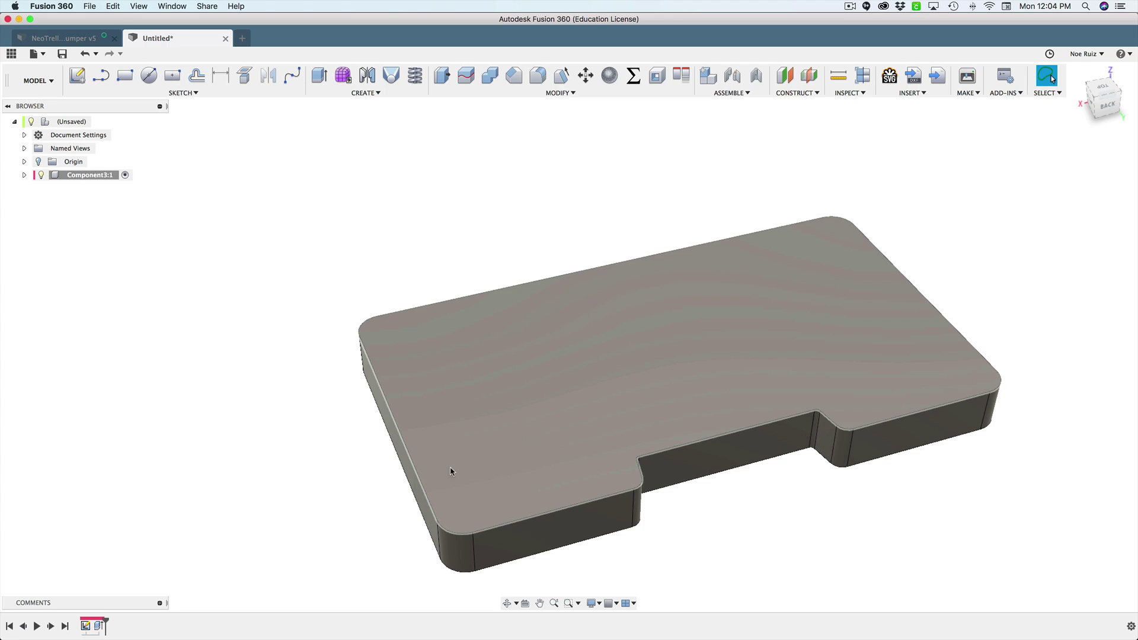
scroll(505, 216, "down", 5)
scroll(465, 223, "up", 3)
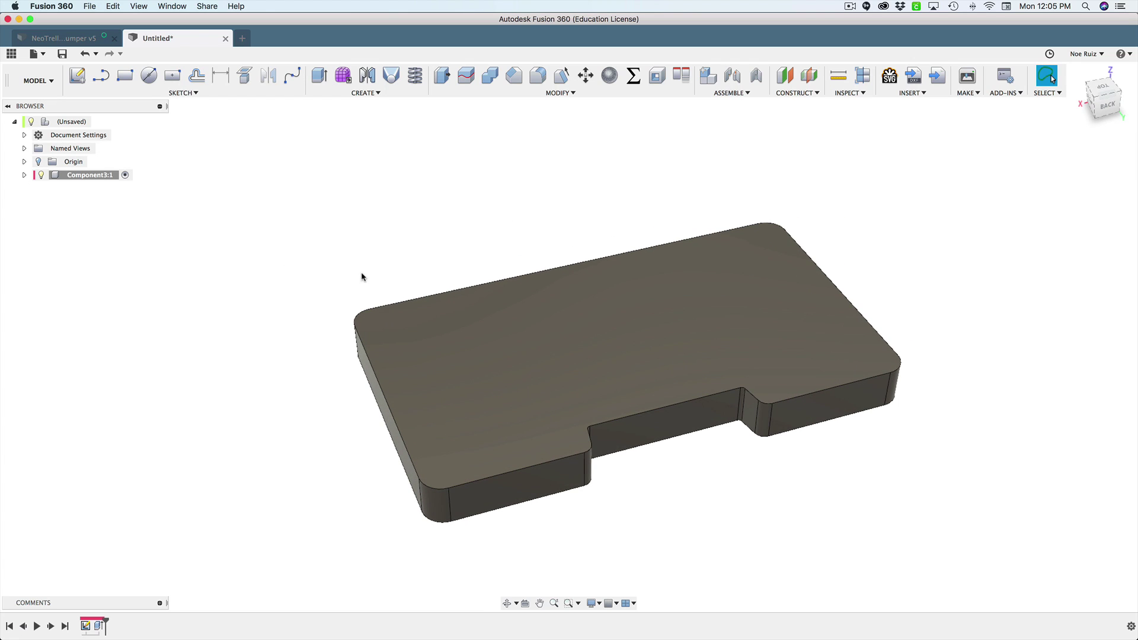
key("a")
left_click_drag(953, 269, 570, 379)
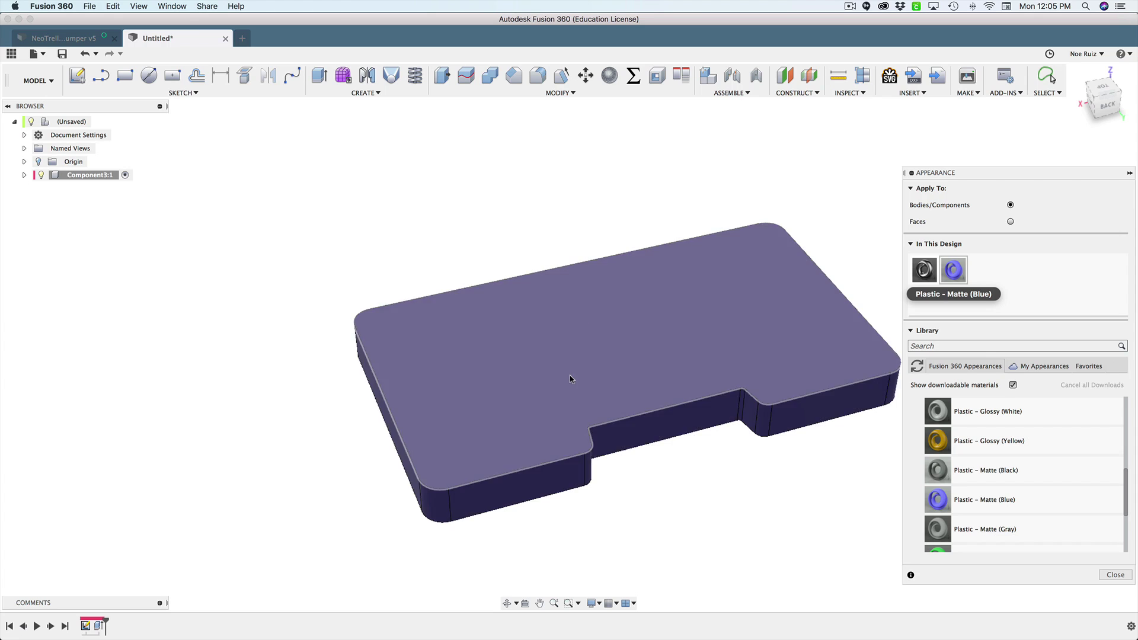
middle_click_drag(808, 521, 734, 475, "shift")
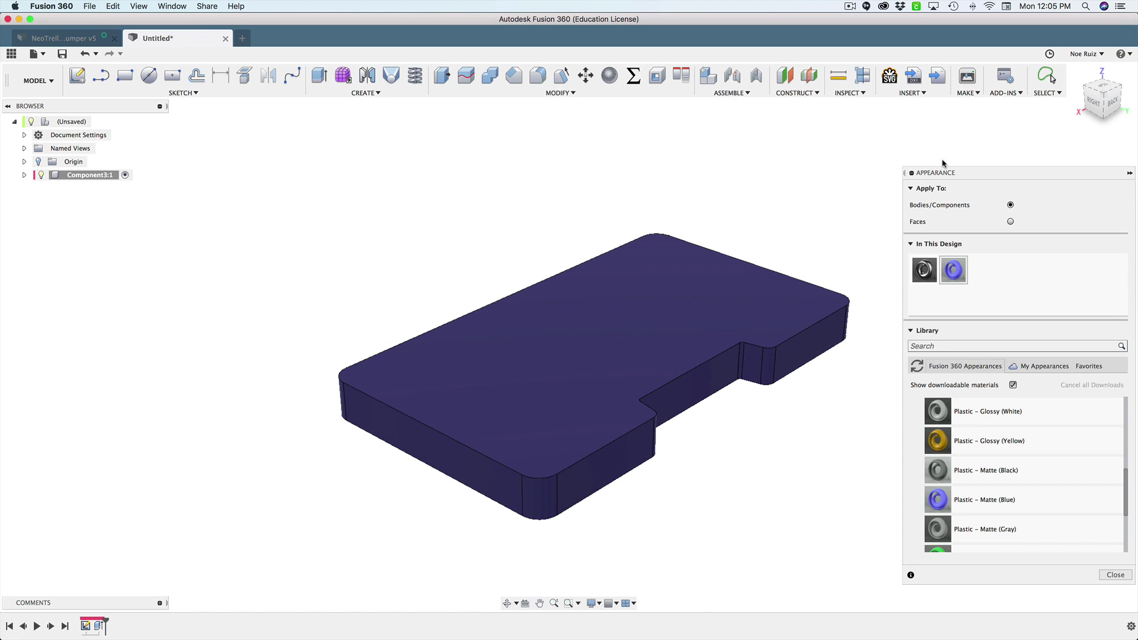
left_click(1115, 575)
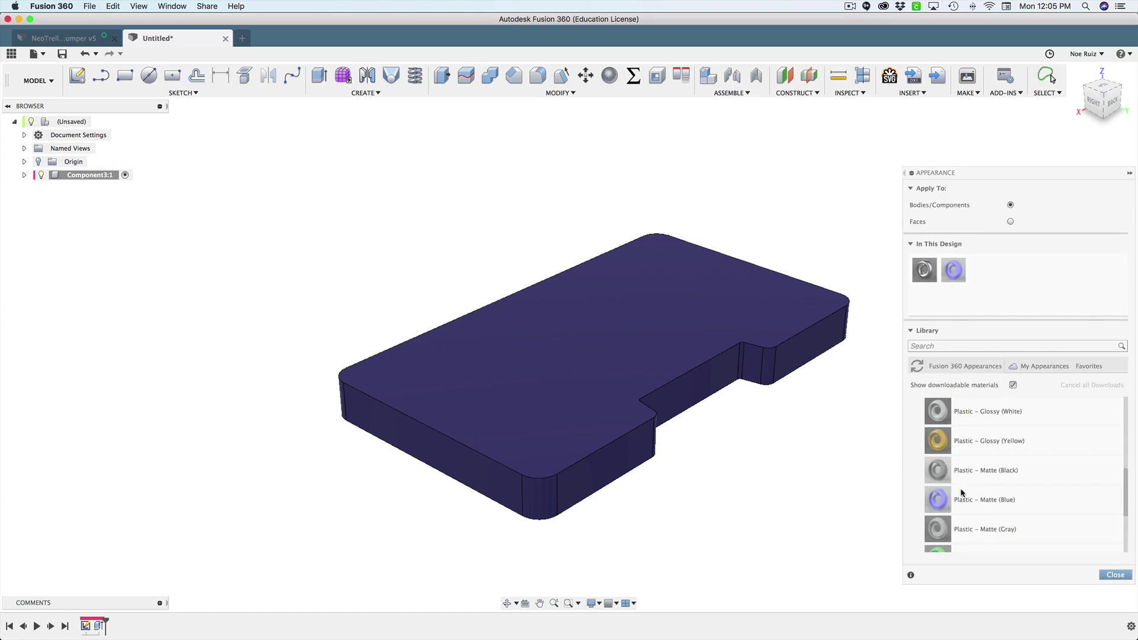
Create a new component under the top-level design and start a sketch on the underside face of the case body.
right_click(69, 126)
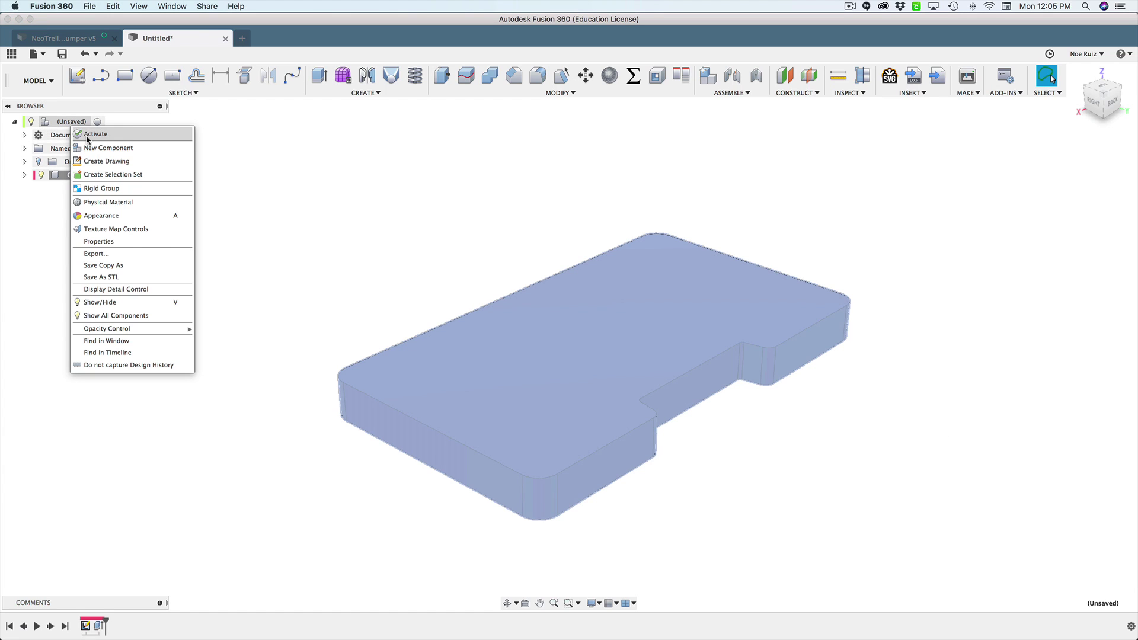
left_click(91, 144)
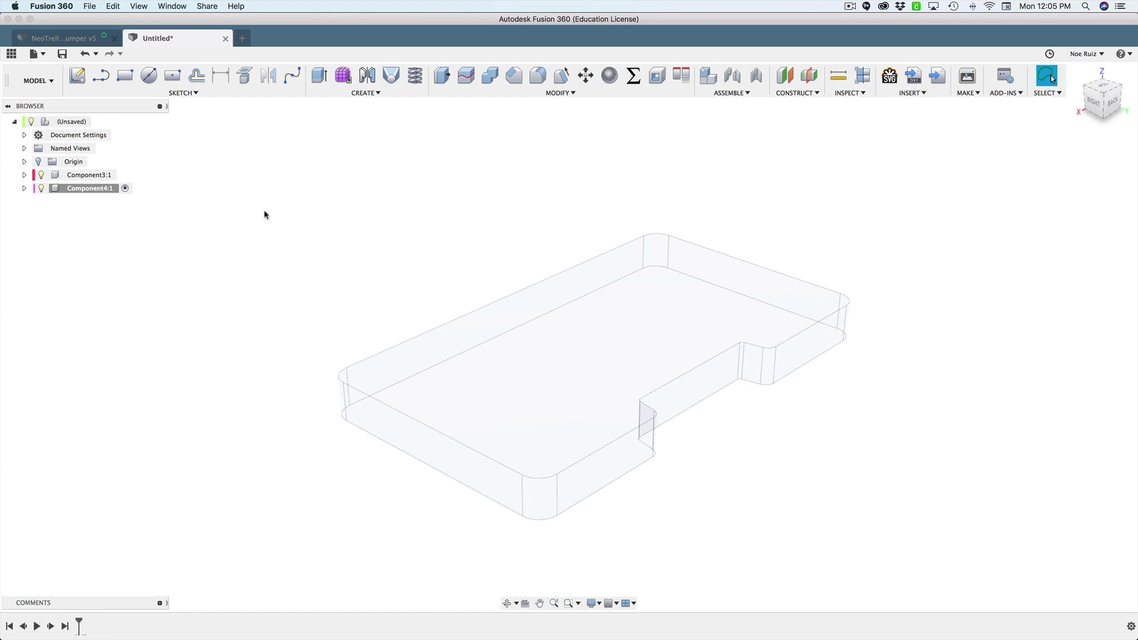
middle_click_drag(386, 292, 383, 235, "shift")
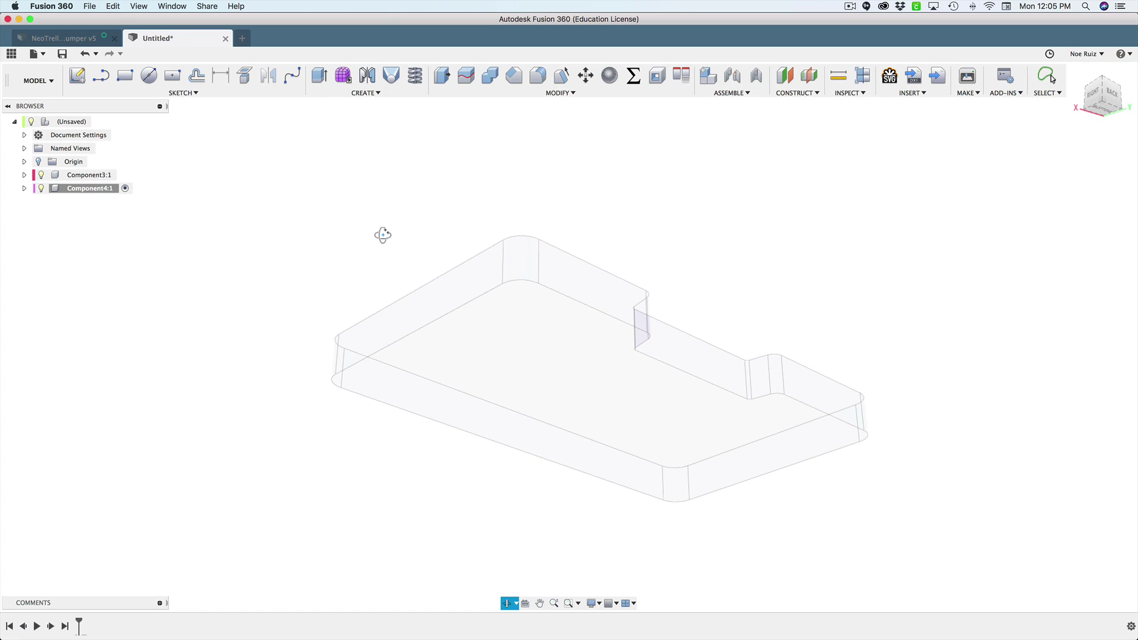
left_click(489, 352)
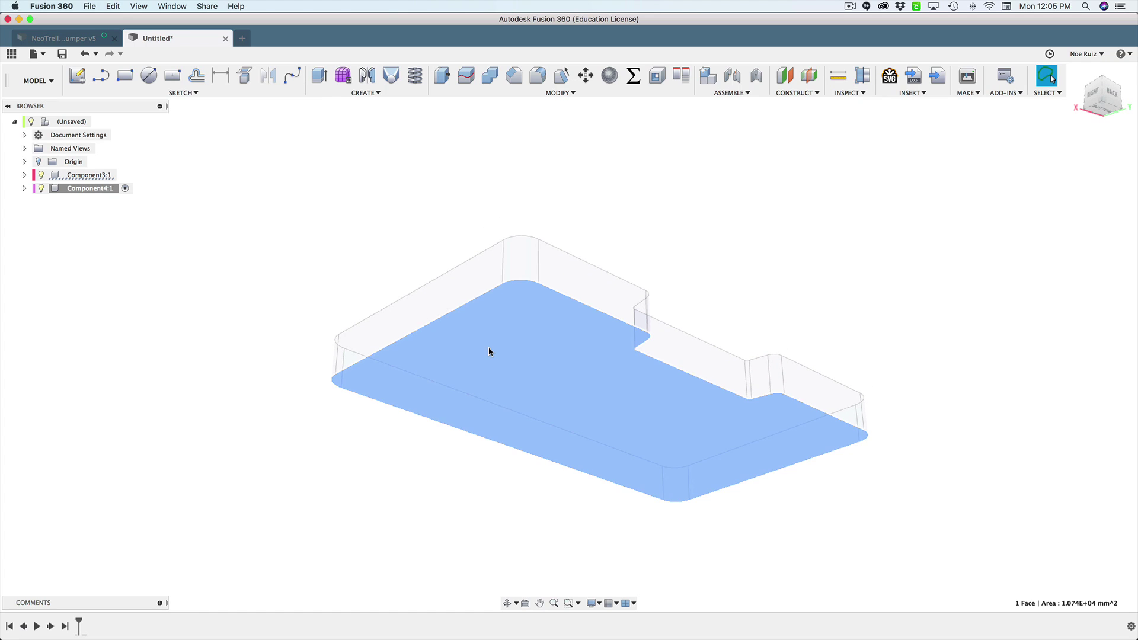
left_click(78, 76)
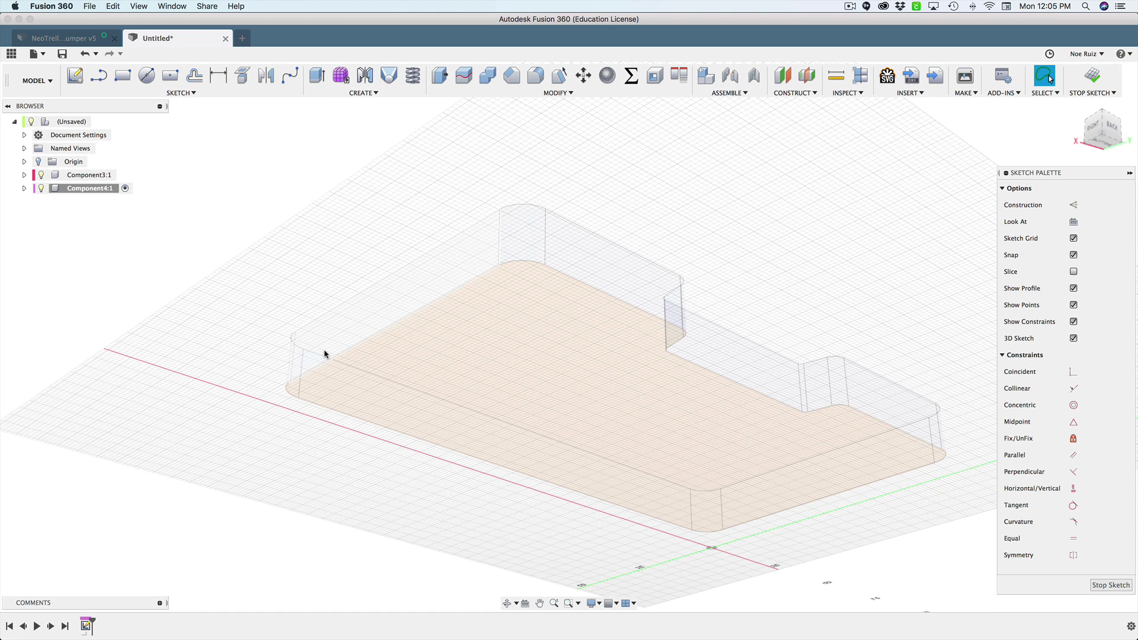
Offset the whole underside outline of the case body 3 mm inward in the sketch.
scroll(279, 361, "up", 5)
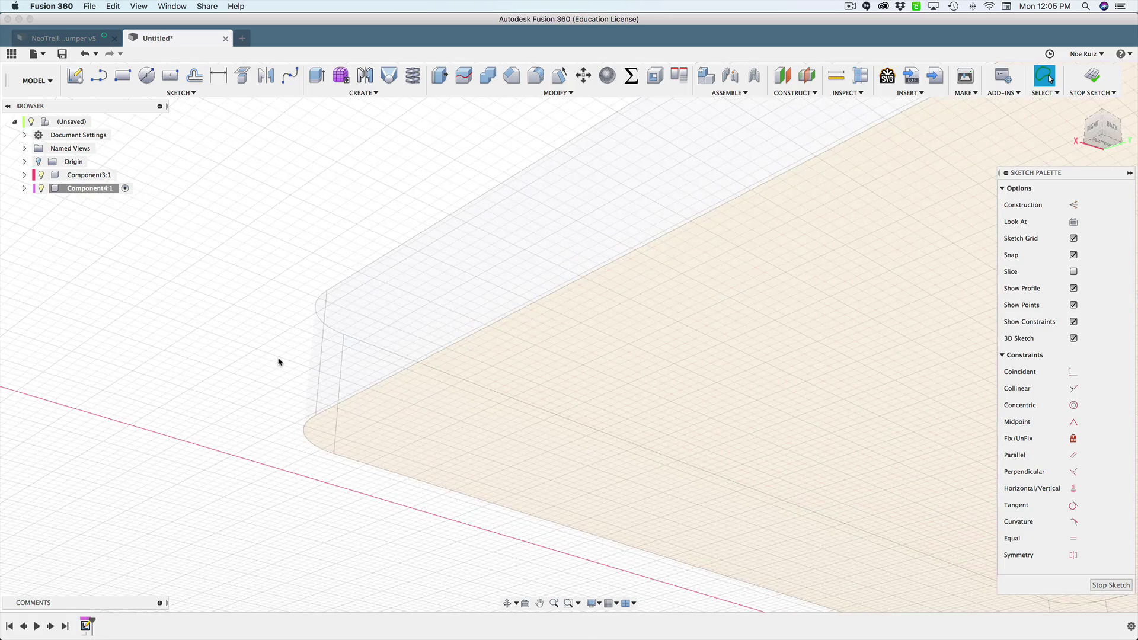
scroll(279, 361, "down", 2)
scroll(278, 362, "up", 3)
scroll(284, 361, "down", 4)
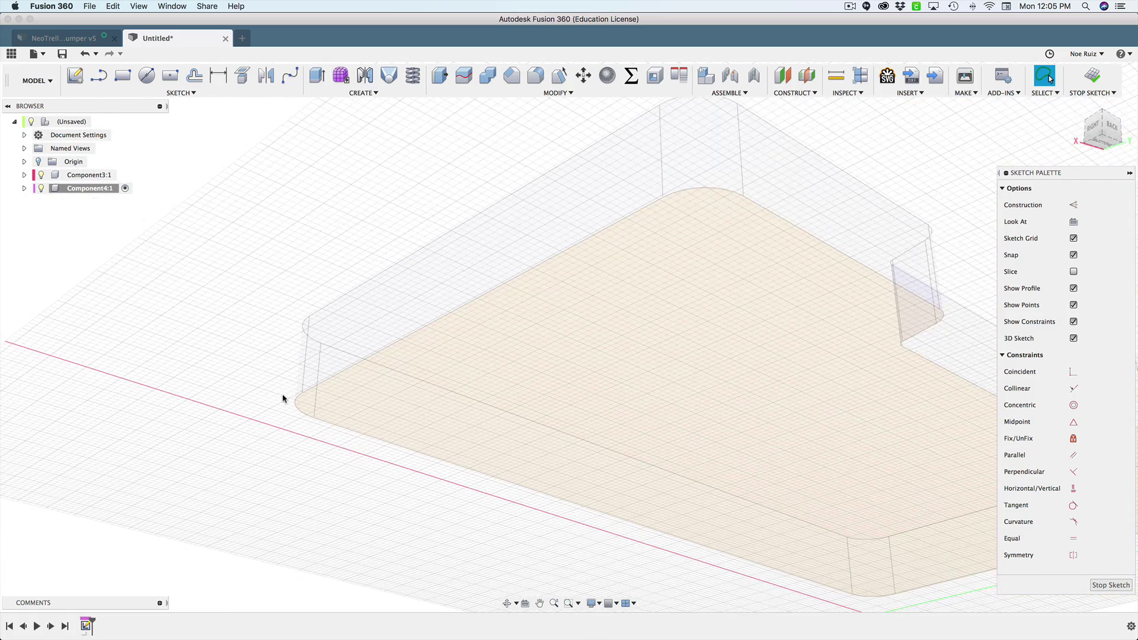
scroll(282, 385, "up", 4)
key("o")
scroll(280, 376, "up", 3)
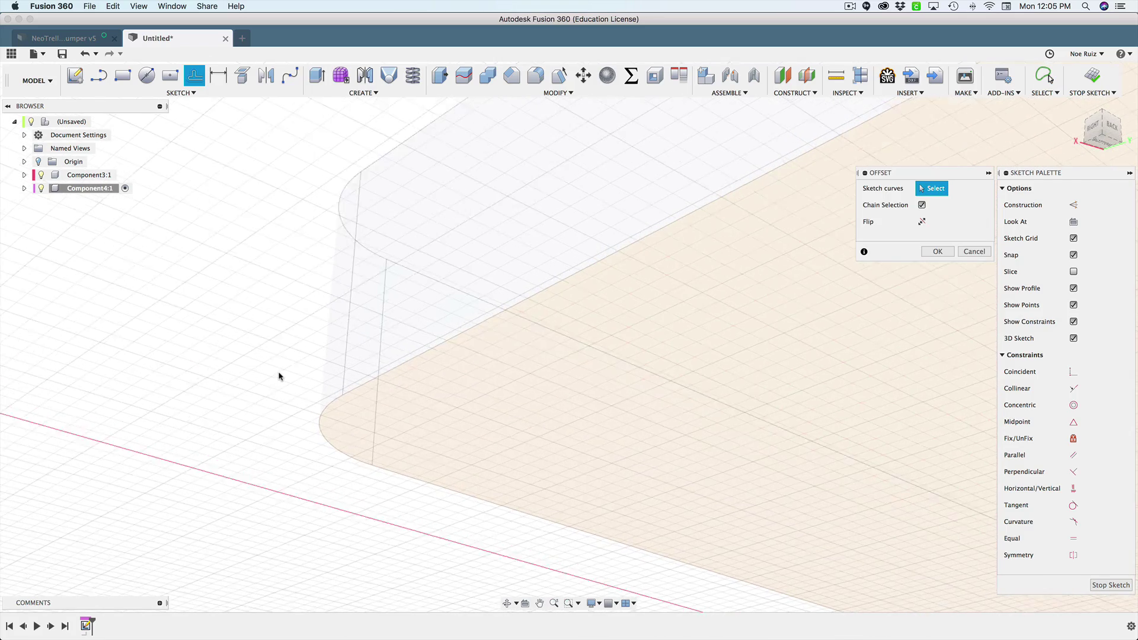
left_click(373, 452)
scroll(373, 453, "down", 6)
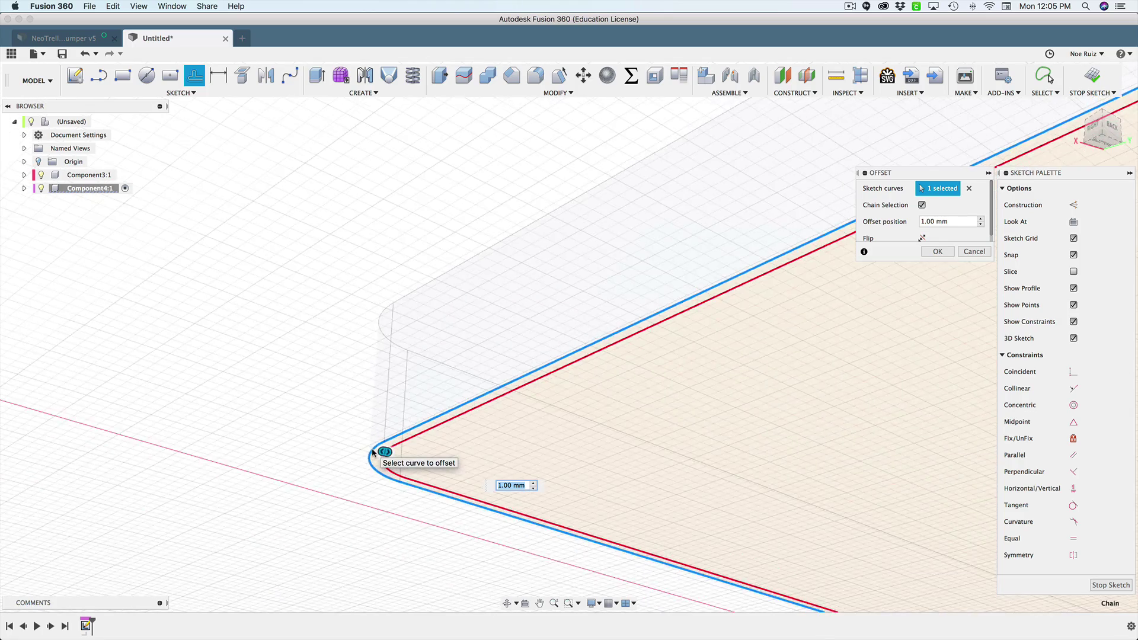
scroll(812, 491, "up", 3)
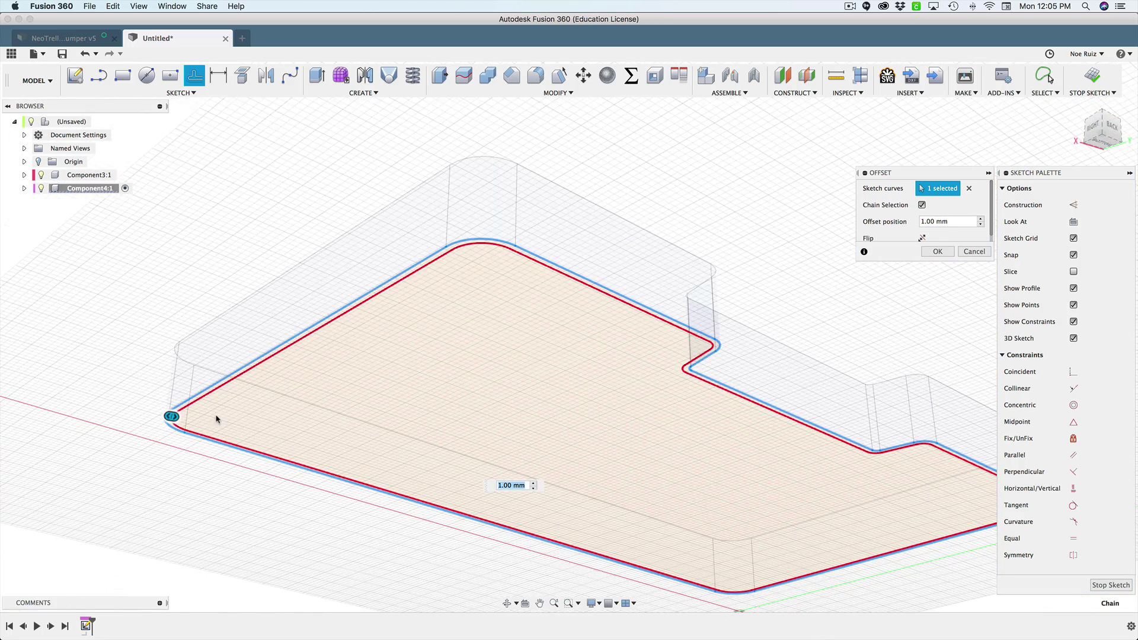
scroll(160, 420, "up", 5)
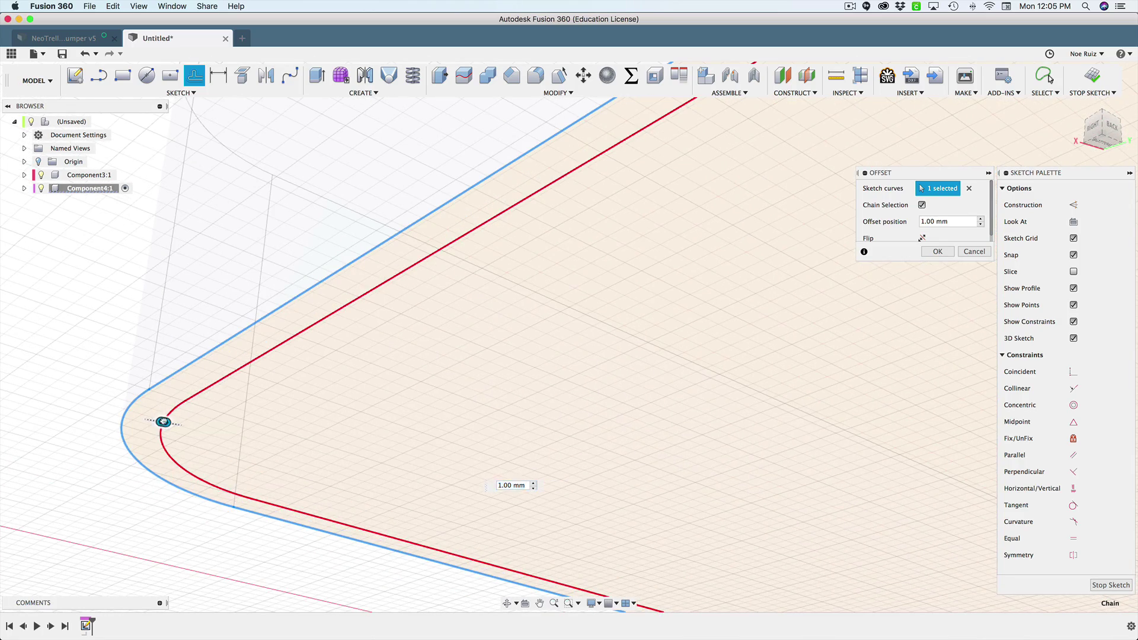
left_click_drag(163, 422, 208, 430)
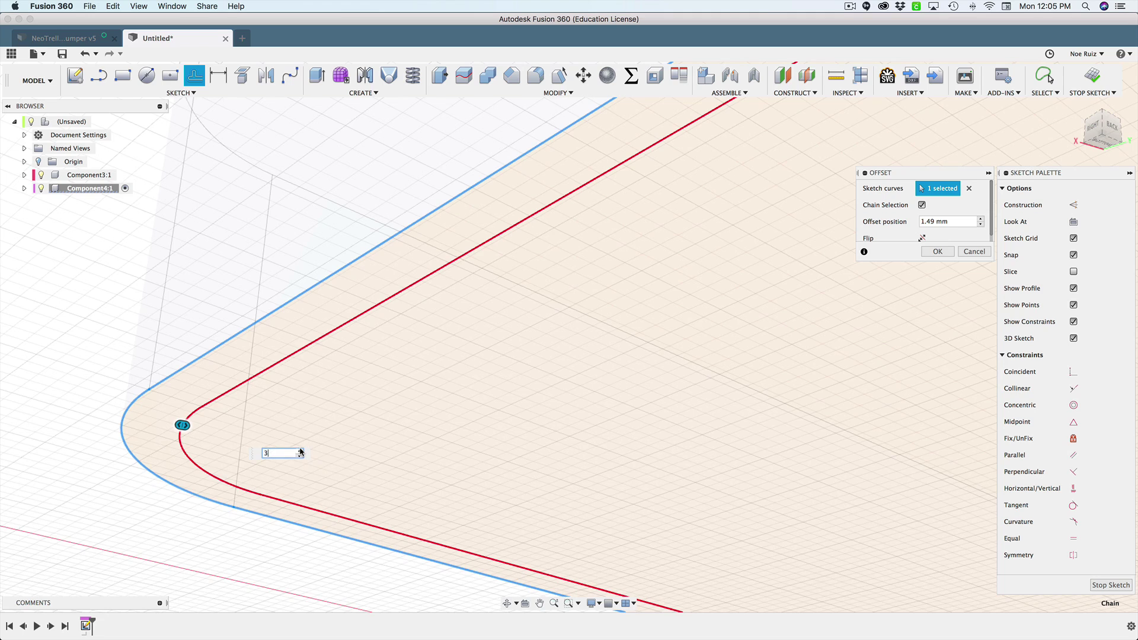
type("3")
key("Return")
scroll(301, 452, "down", 5)
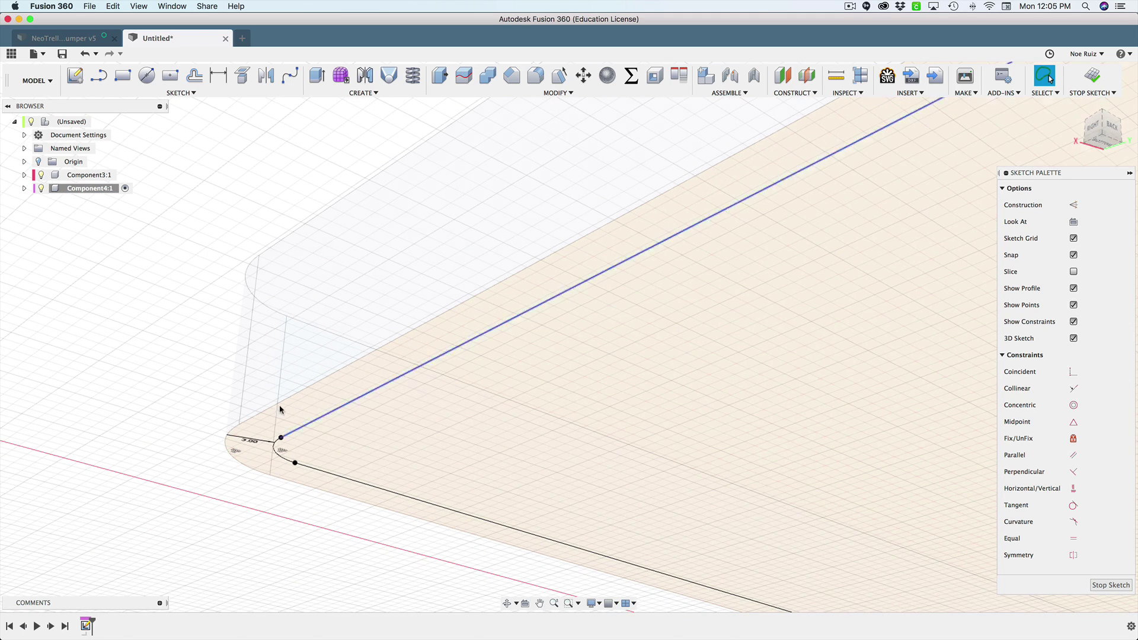
Offset the case body's underside outline 1.5 mm outward.
key("o")
scroll(190, 430, "up", 3)
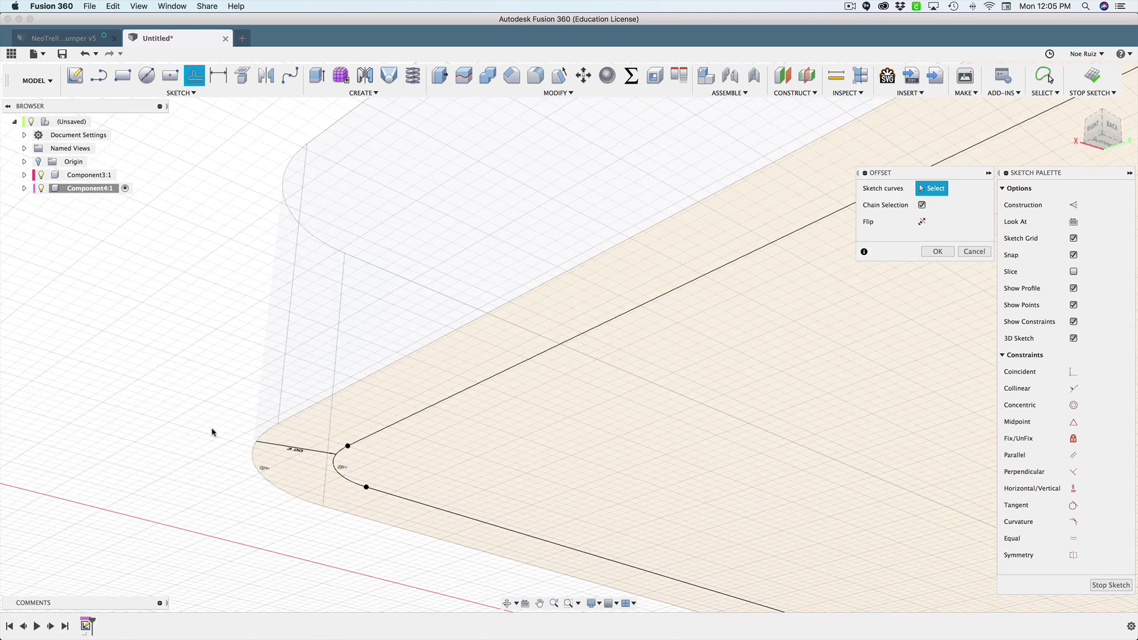
left_click(285, 418)
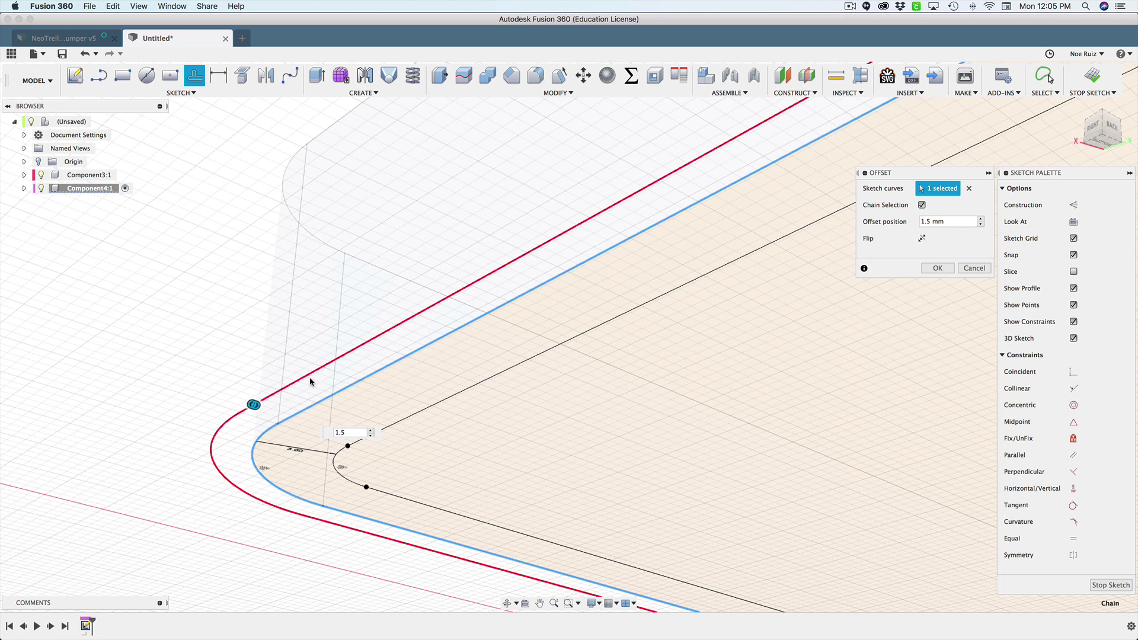
key("Return")
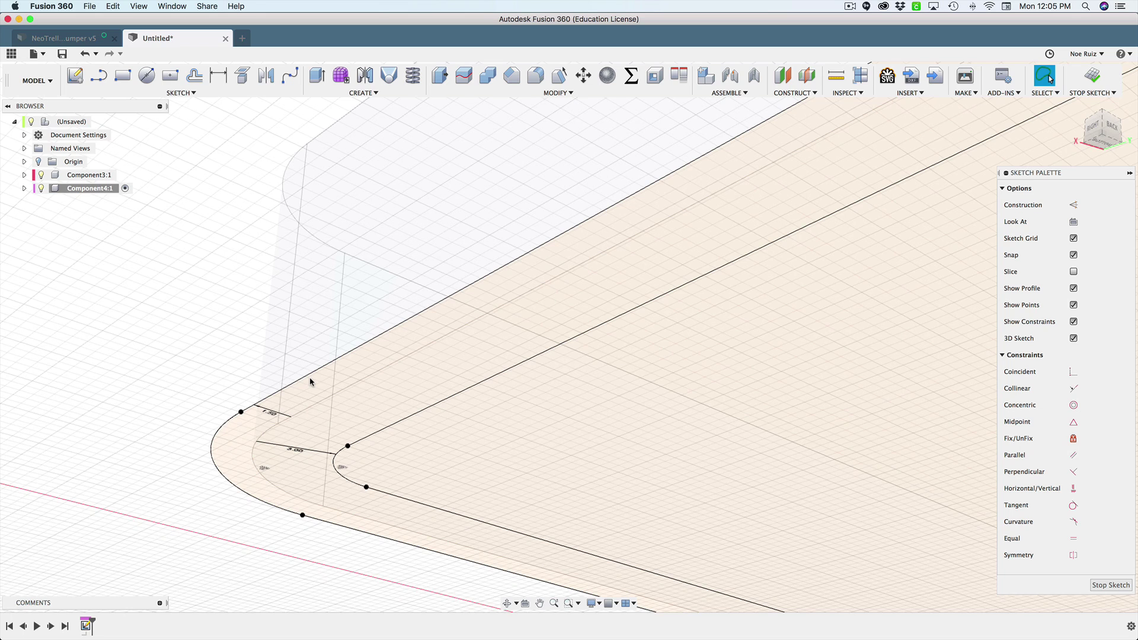
Offset the case body's underside outline 1.5 mm inward, between the original outline and the 3 mm inner offset.
key("o")
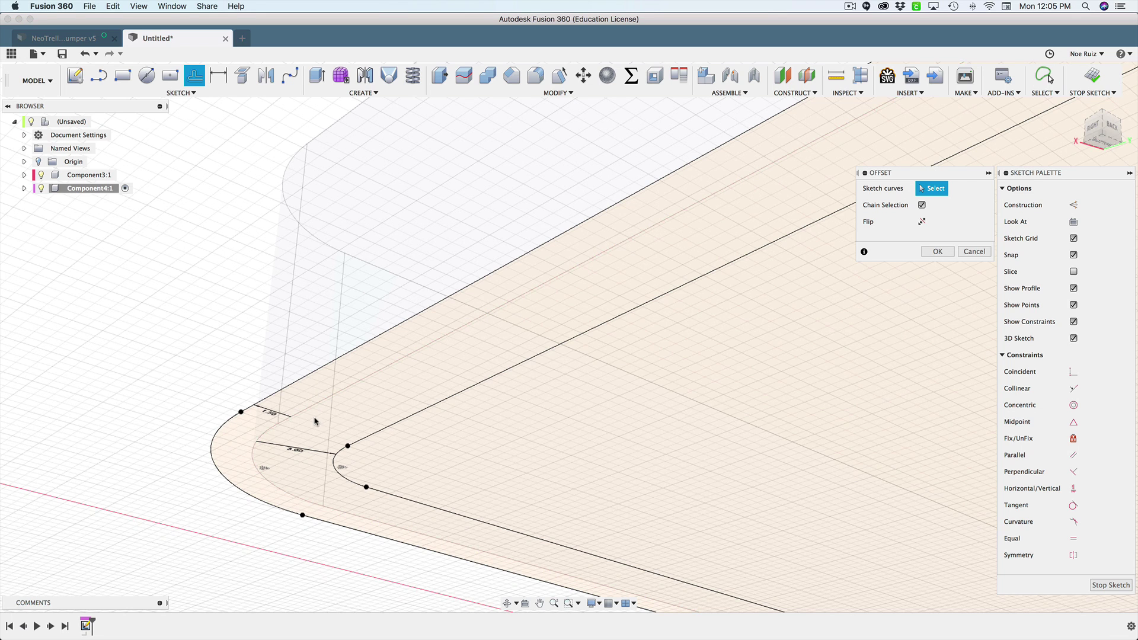
scroll(317, 412, "up", 3)
left_click(255, 385)
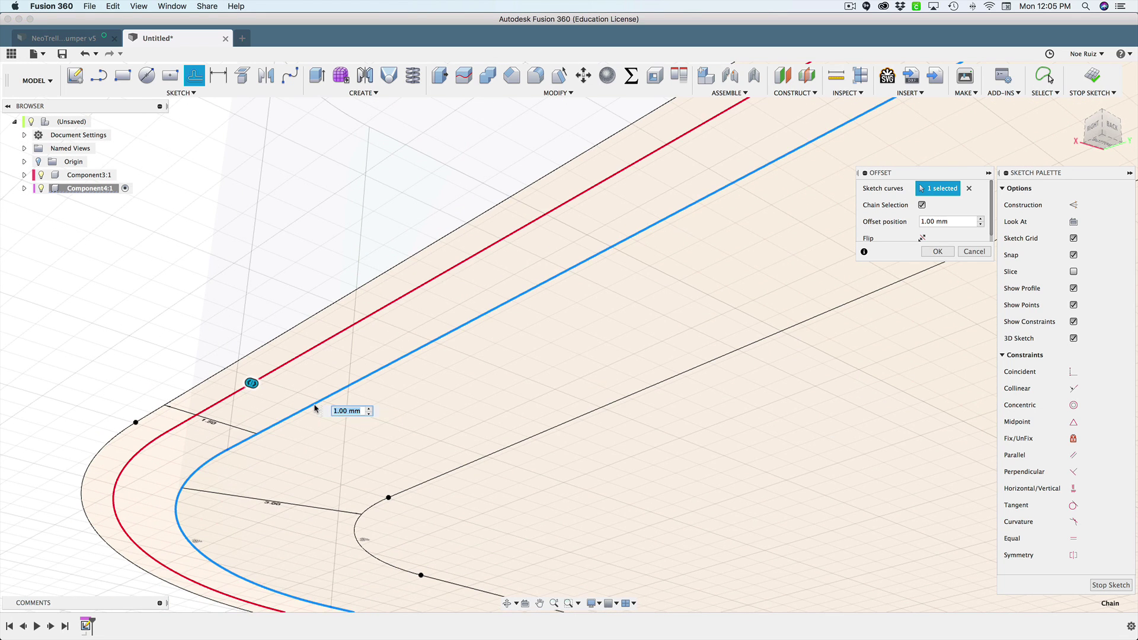
left_click_drag(256, 389, 370, 438)
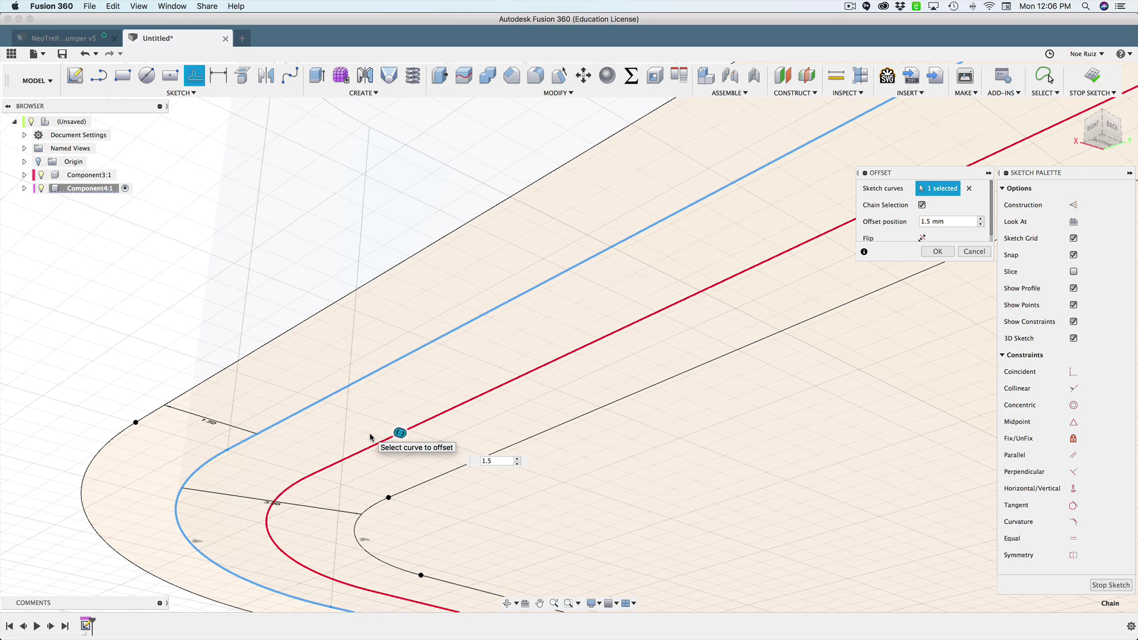
key("Return")
scroll(424, 443, "up", 4)
scroll(425, 443, "down", 4)
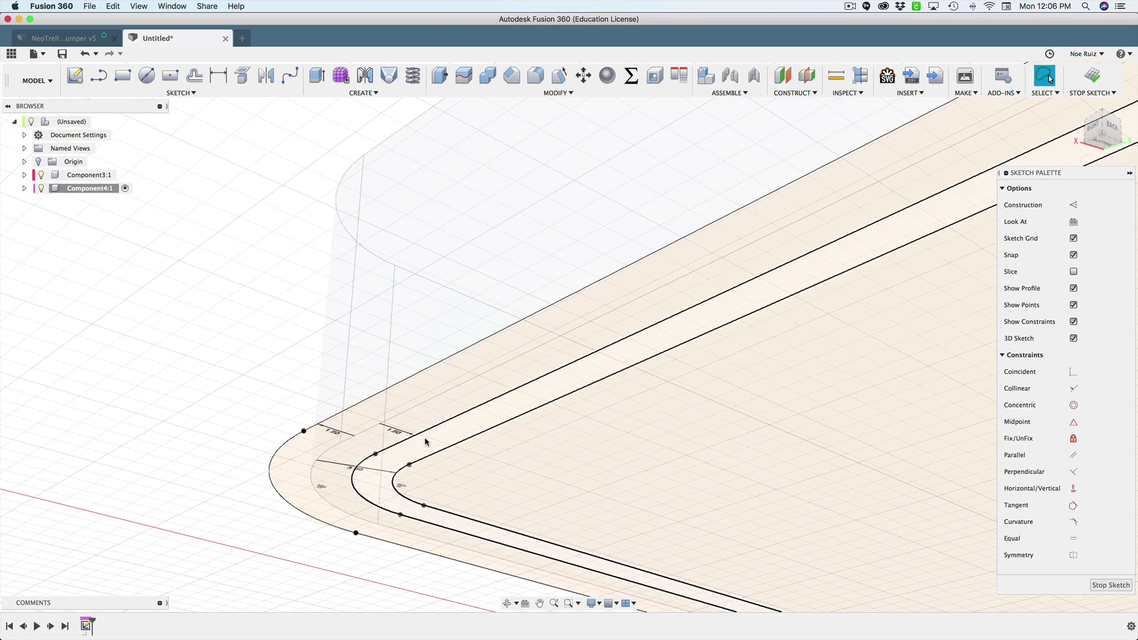
Check the ring profiles between the offset curves and finish the sketch.
left_click(466, 420)
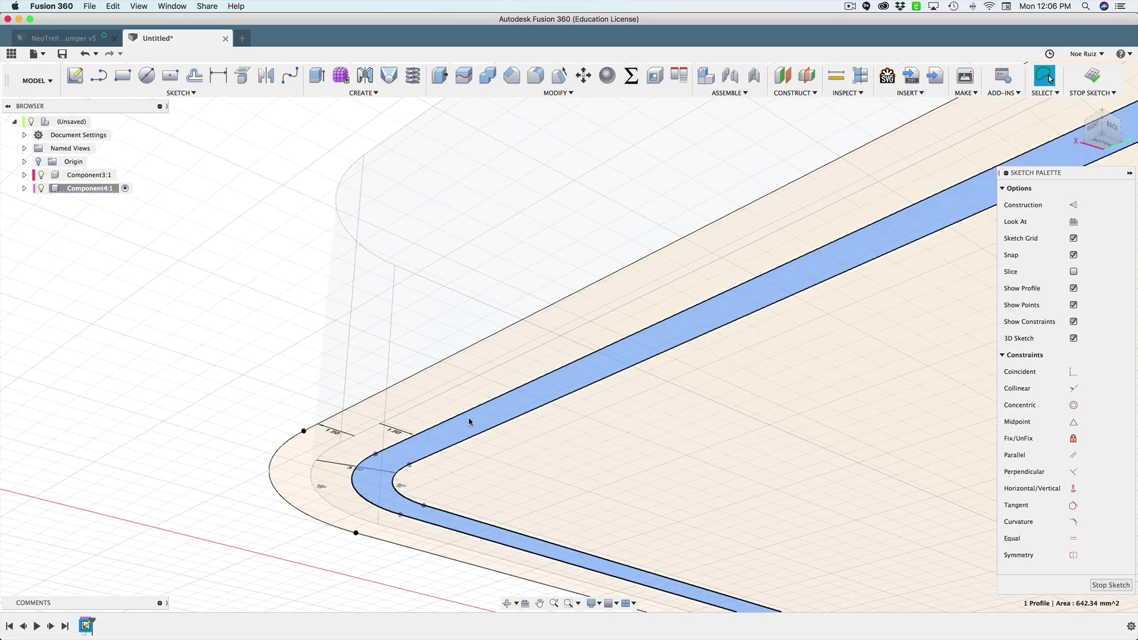
left_click(447, 376, "shift")
scroll(444, 374, "down", 3)
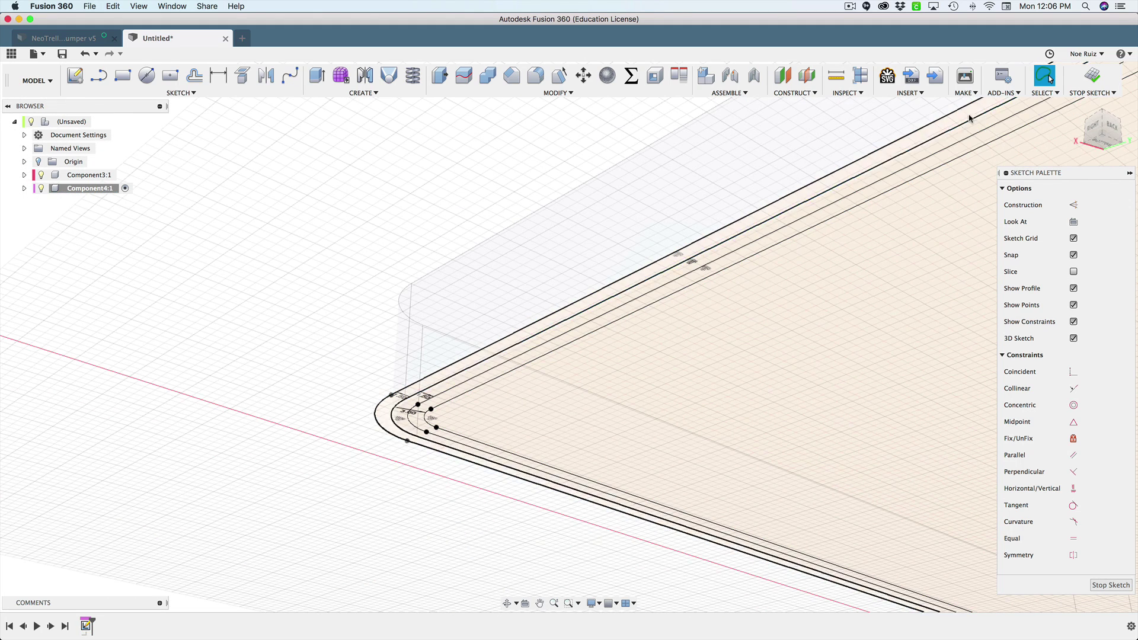
left_click(1093, 76)
scroll(447, 398, "up", 2)
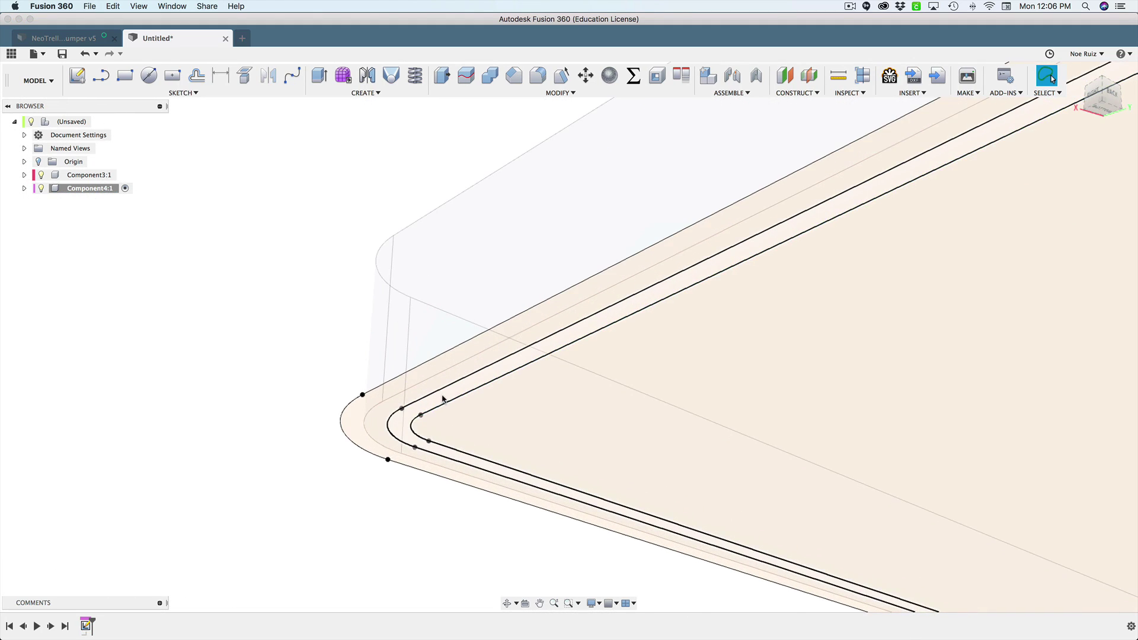
scroll(442, 398, "down", 2)
Extrude the outermost ring profile as a new body up to the reference body's top face, using the alternate Chain Faces option.
left_click(308, 409)
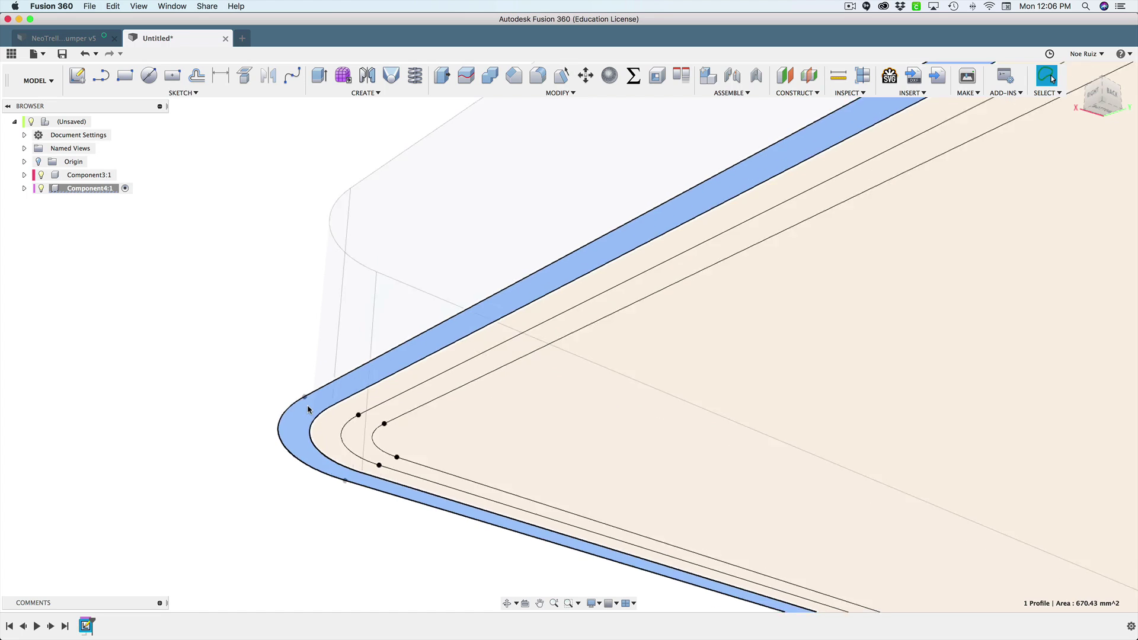
scroll(308, 408, "down", 3)
scroll(308, 403, "up", 2)
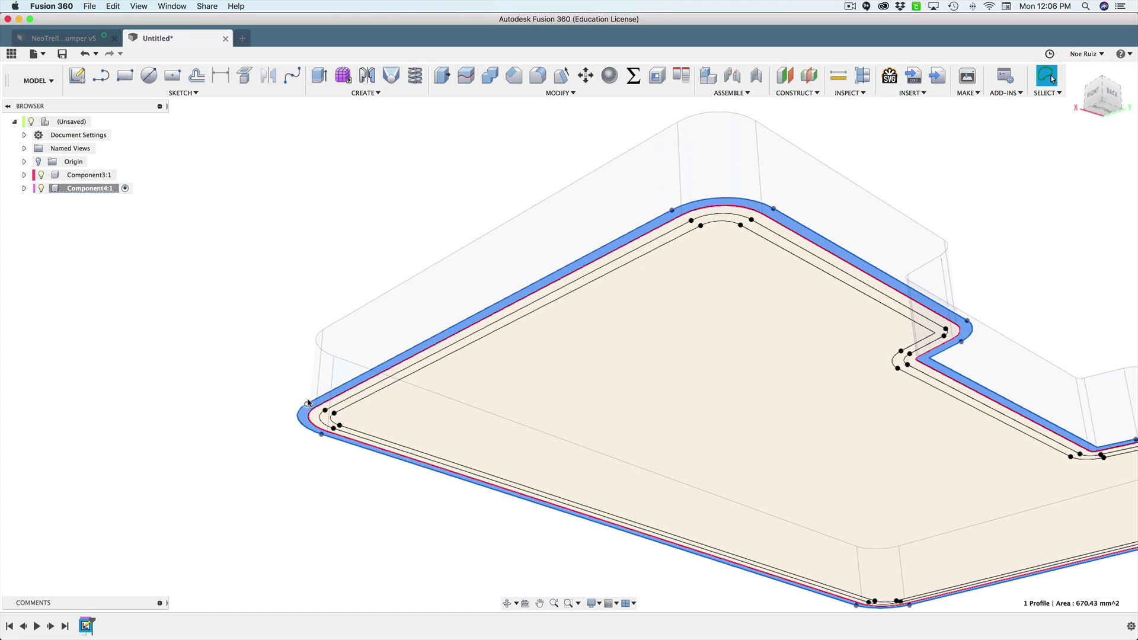
key("e")
middle_click_drag(279, 361, 275, 407, "shift")
scroll(277, 409, "up", 2)
scroll(278, 411, "down", 2)
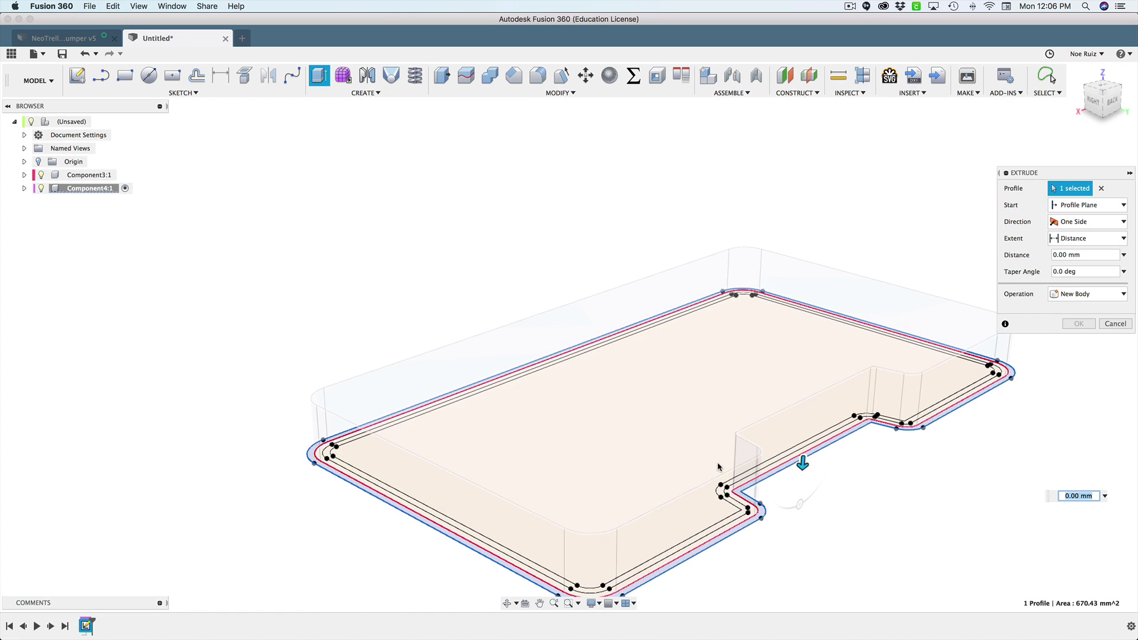
left_click_drag(803, 460, 811, 382)
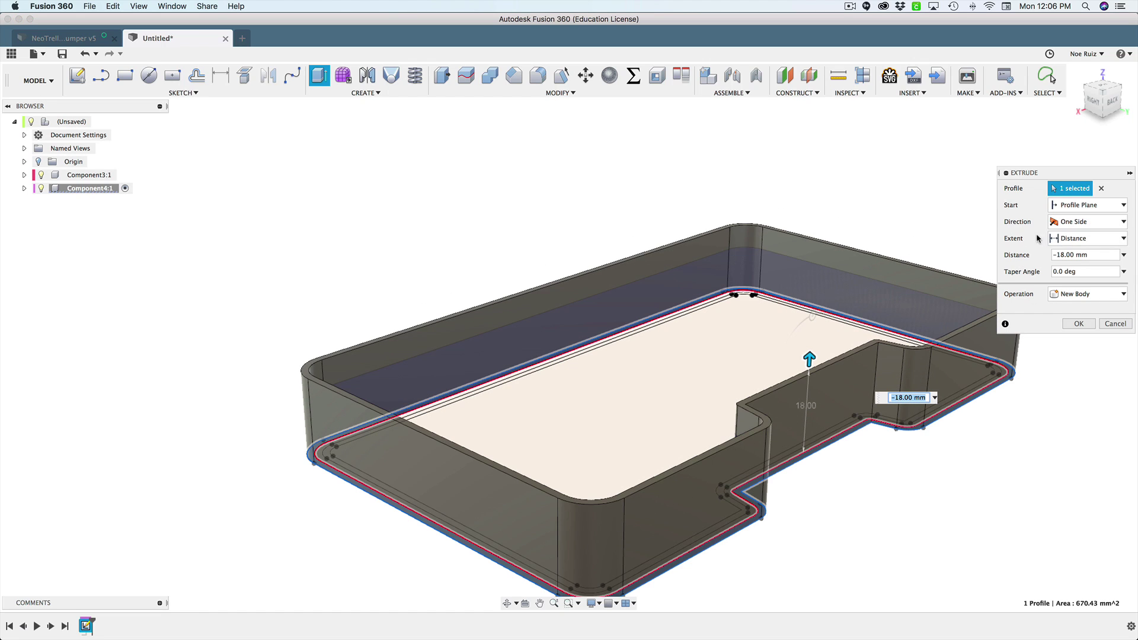
left_click(1067, 238)
left_click(1077, 265)
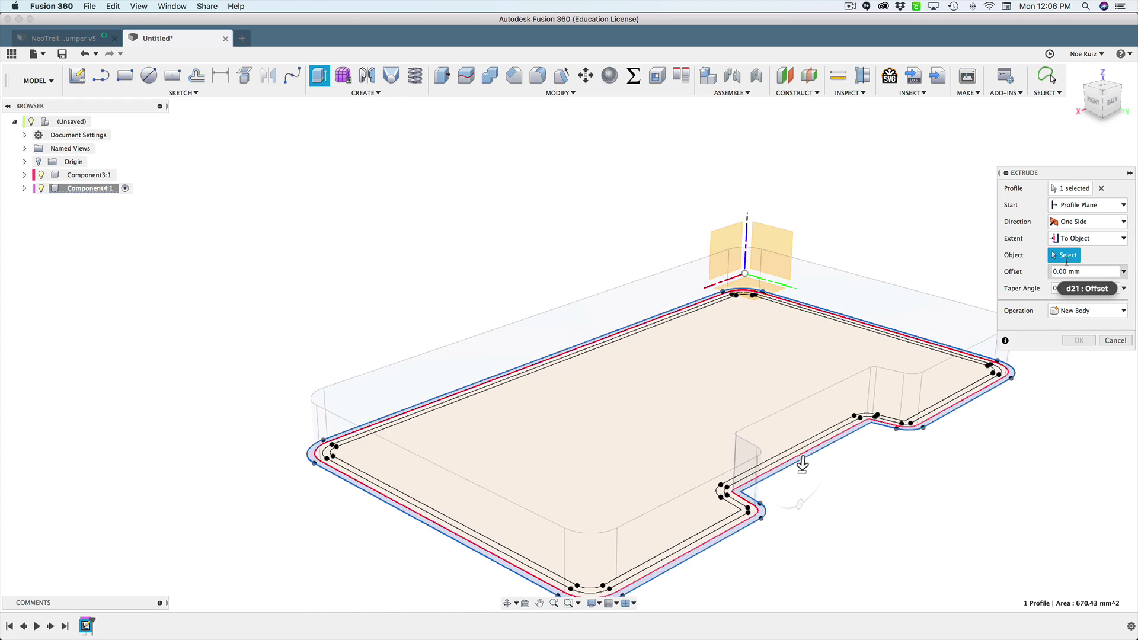
left_click(440, 358)
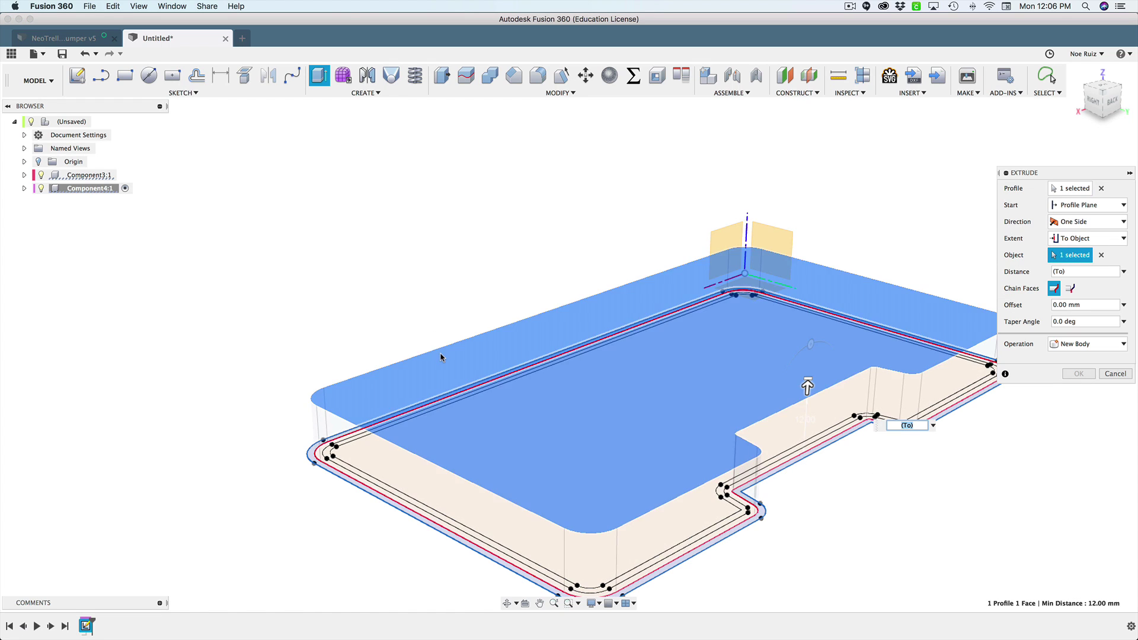
left_click(1071, 288)
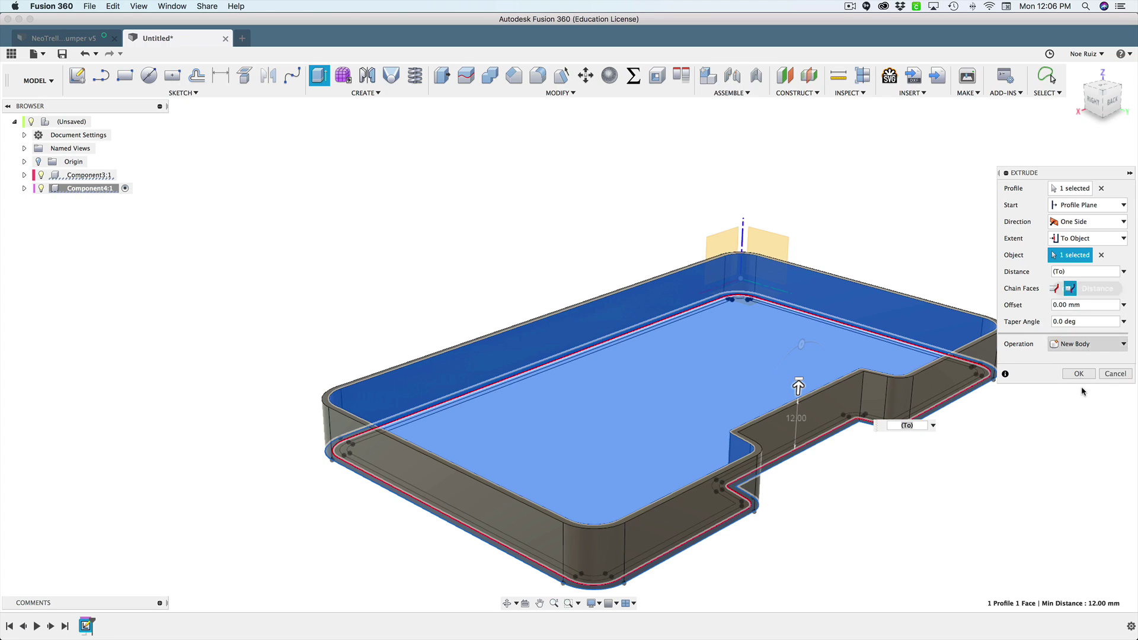
left_click(1080, 375)
Inspect the extruded wall from below and make the new component's Sketch1 visible again.
middle_click_drag(1029, 471, 942, 499, "shift")
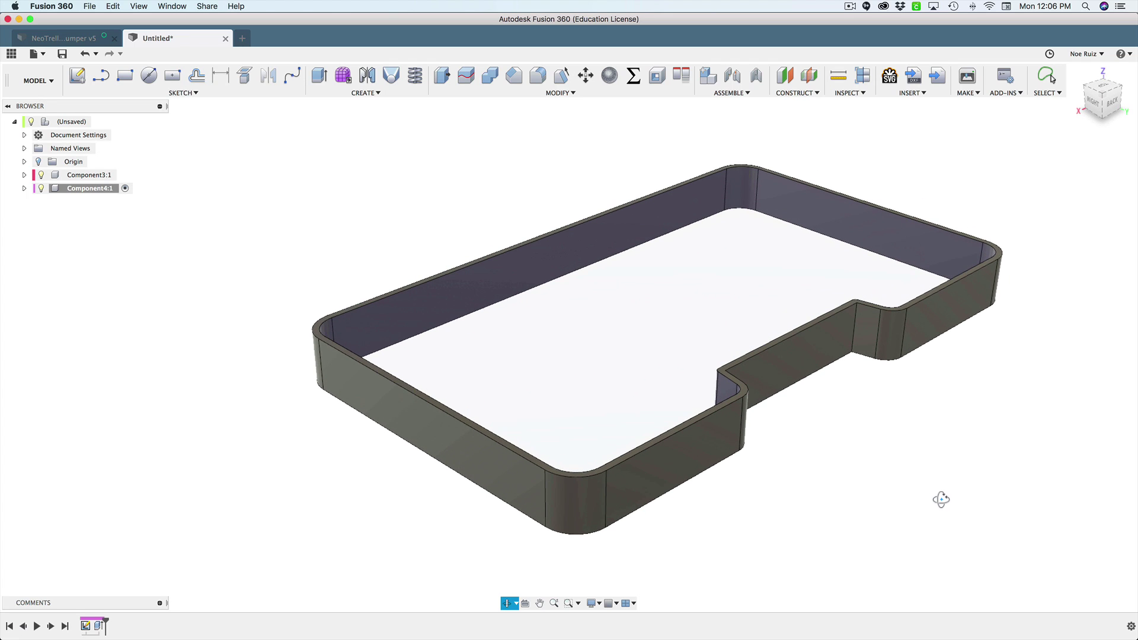
middle_click_drag(863, 488, 311, 247, "shift")
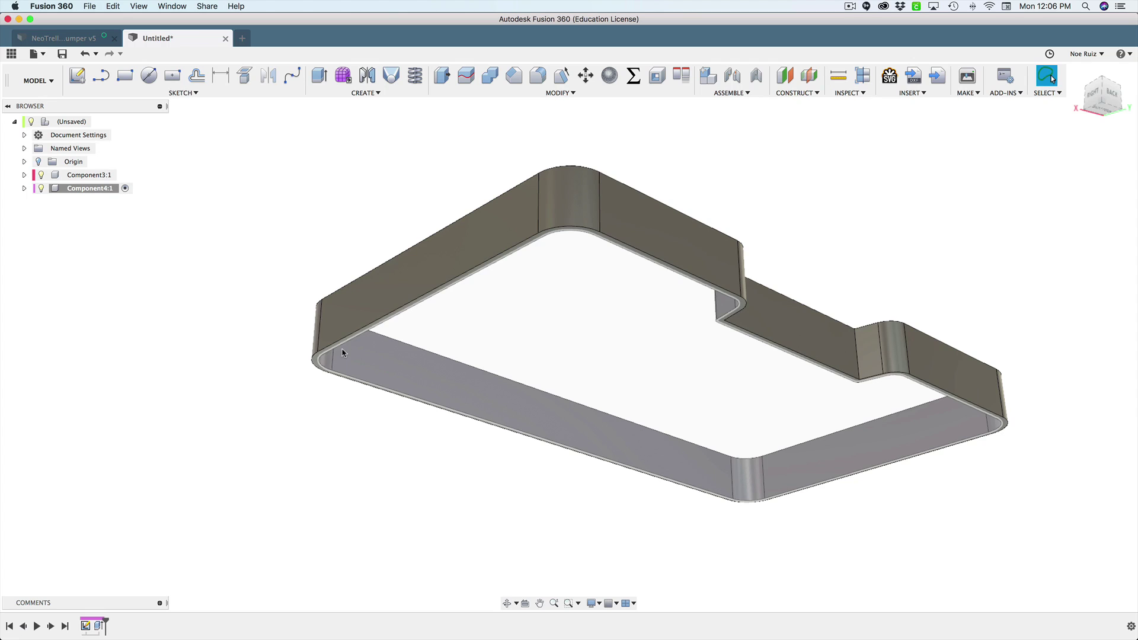
scroll(342, 353, "up", 5)
scroll(343, 347, "down", 2)
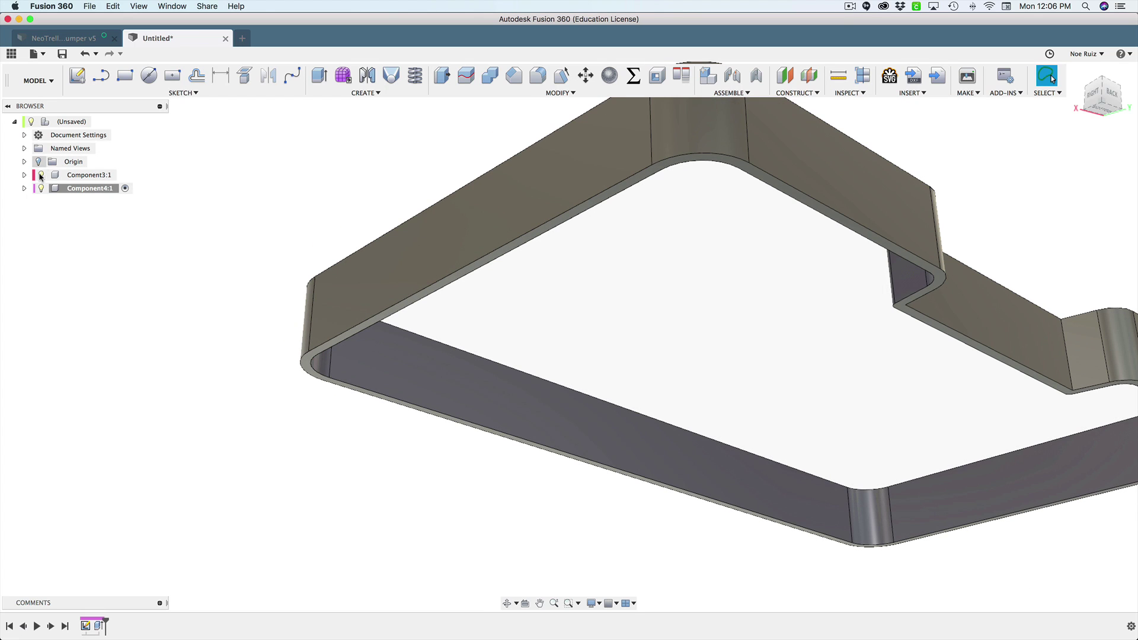
left_click(25, 189)
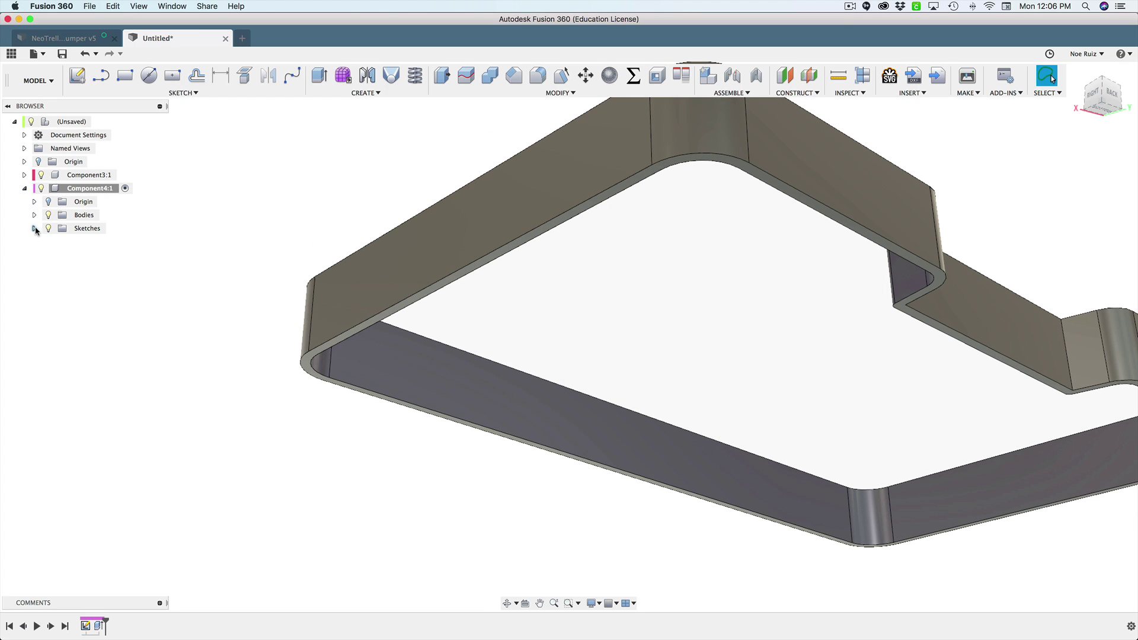
left_click(57, 240)
scroll(326, 383, "up", 10)
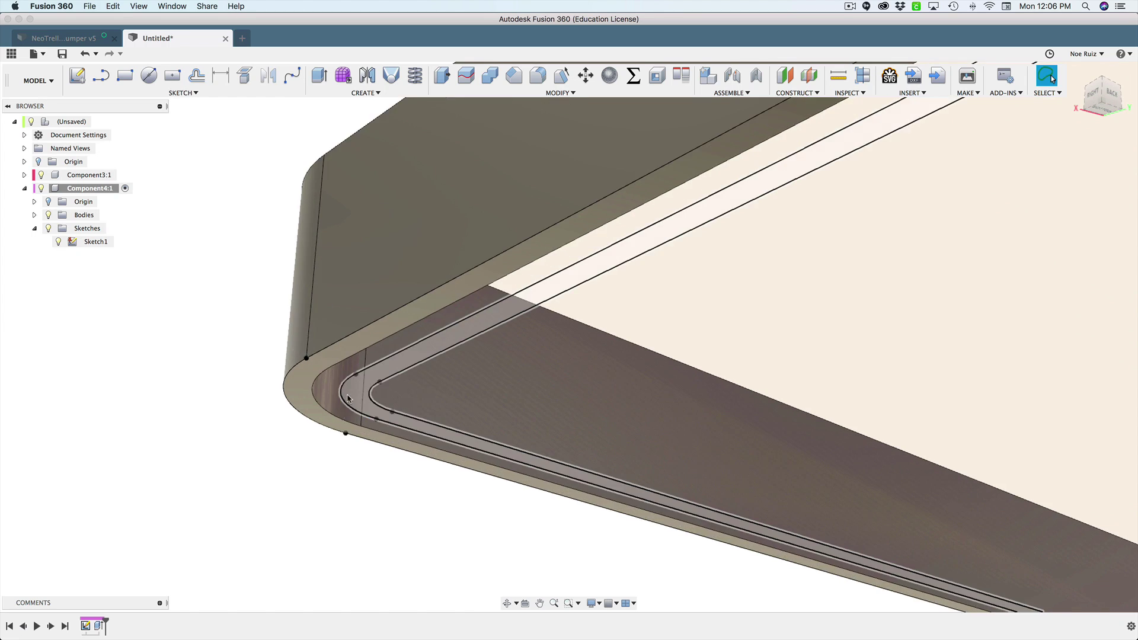
Extrude all three ring profiles of Sketch1 downward by 1.5 mm and join them to the case wall.
left_click(325, 383)
left_click(372, 380, "shift")
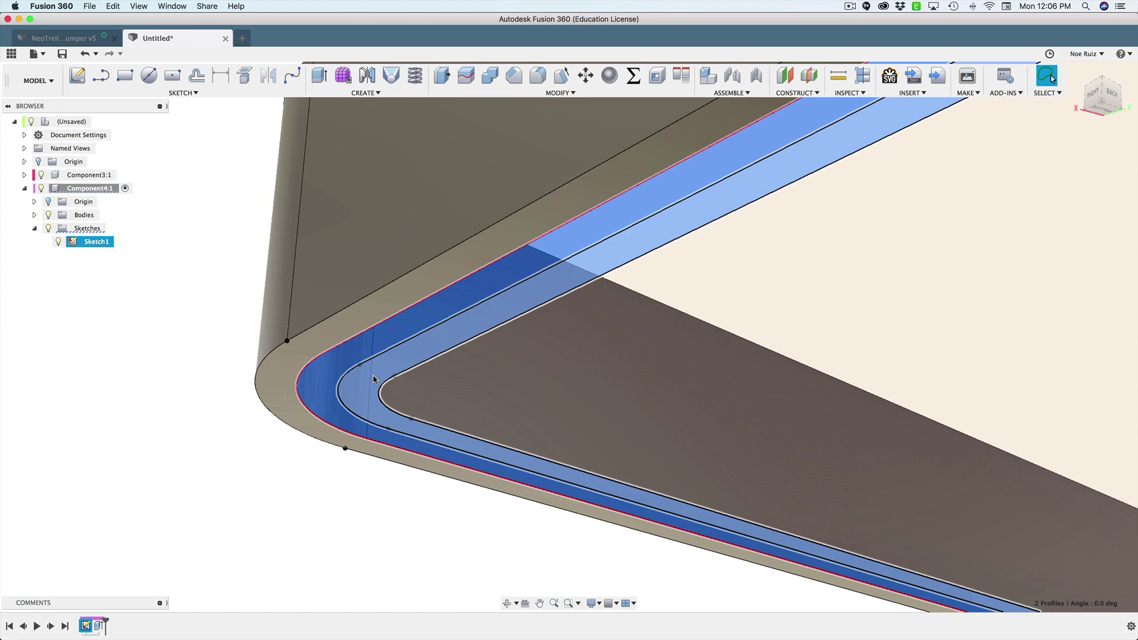
scroll(291, 369, "down", 5)
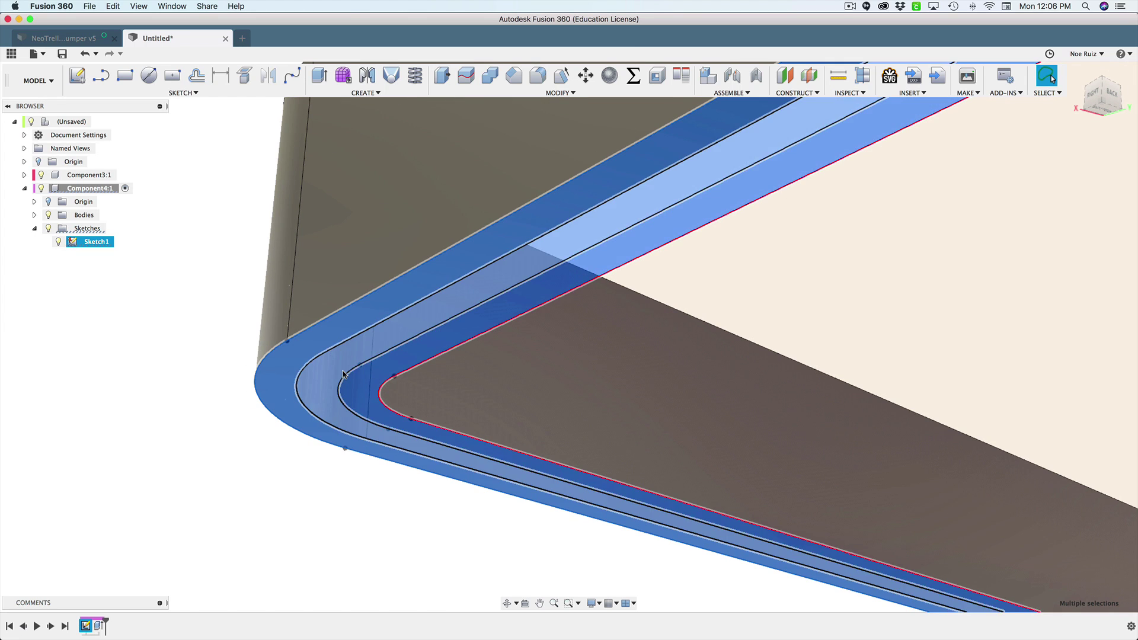
scroll(297, 367, "down", 3)
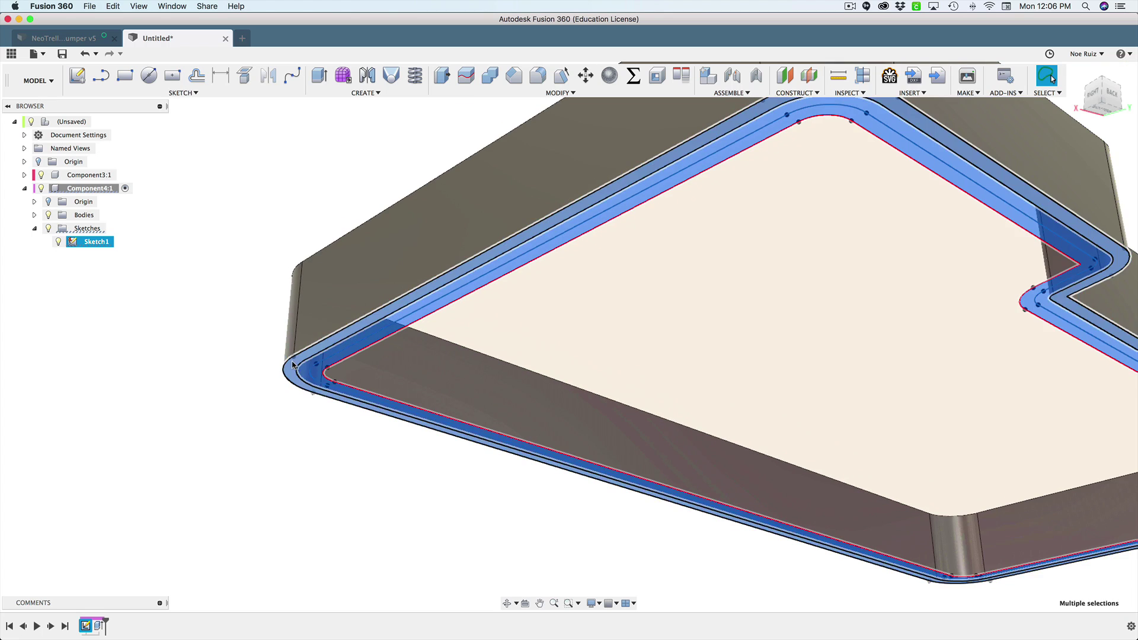
key("e")
scroll(668, 394, "down", 4)
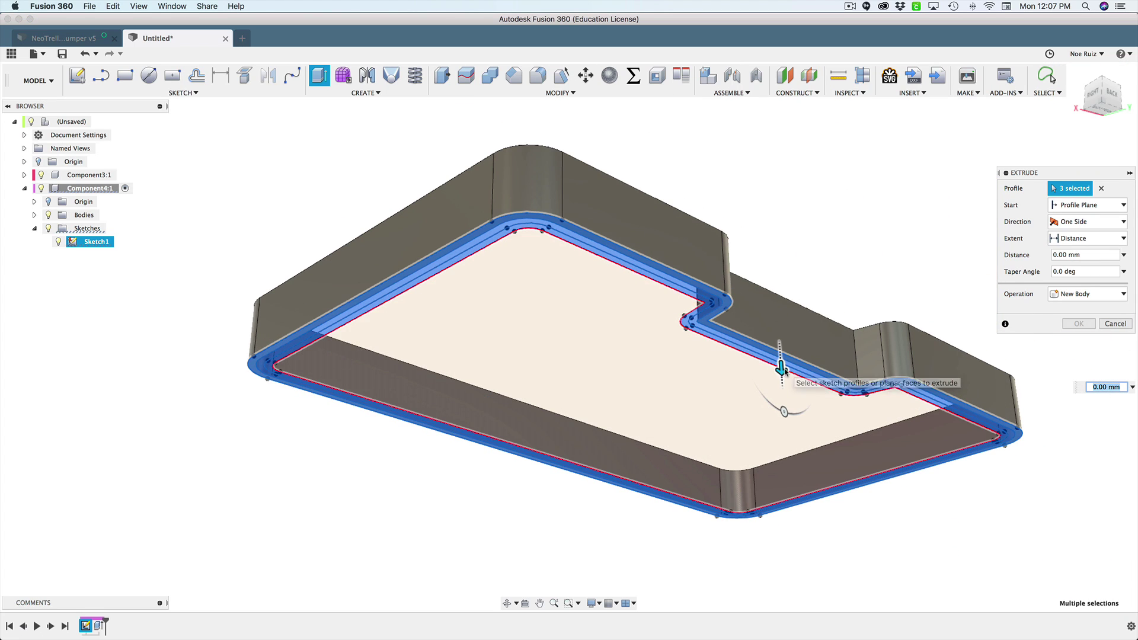
type("3")
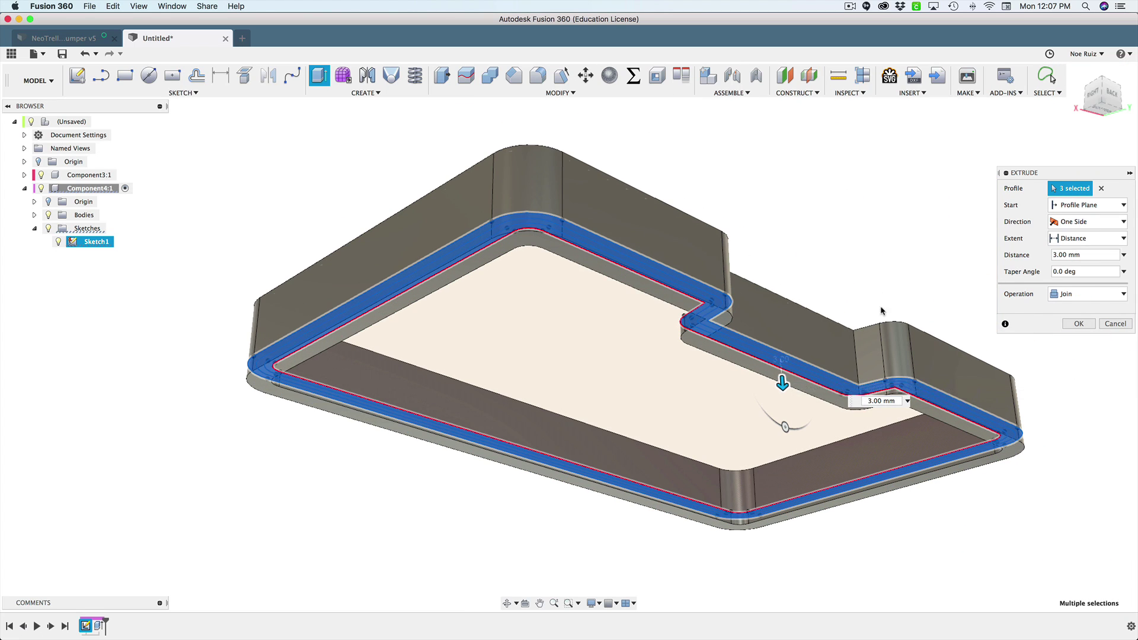
double_click(881, 401)
type("1.5")
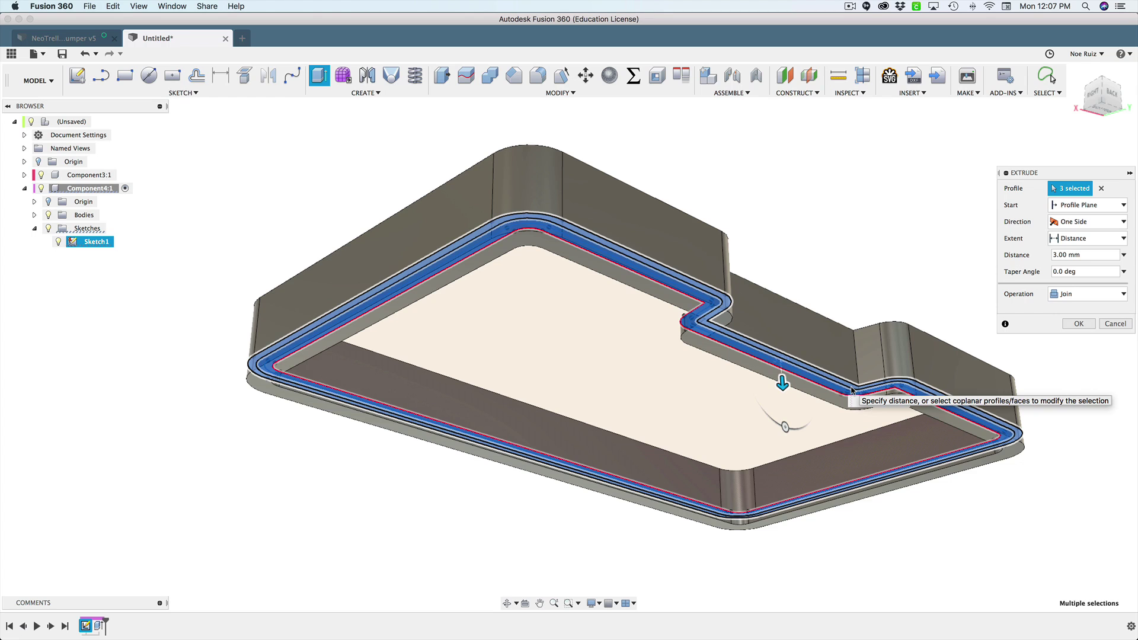
key("Return")
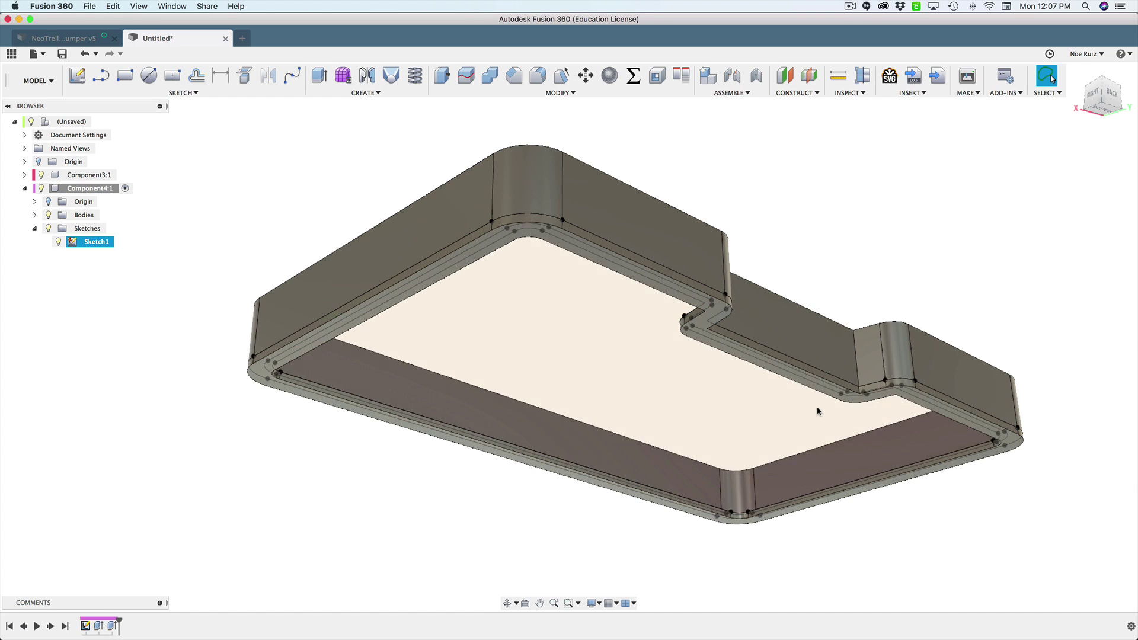
Activate the top-level assembly and examine from above and below how the case wall and its bottom lip fit the reference body.
mouse_move(201, 307)
middle_mouse_down("shift")
mouse_move(191, 386)
mouse_move(175, 344)
mouse_move(183, 371)
middle_mouse_up("shift")
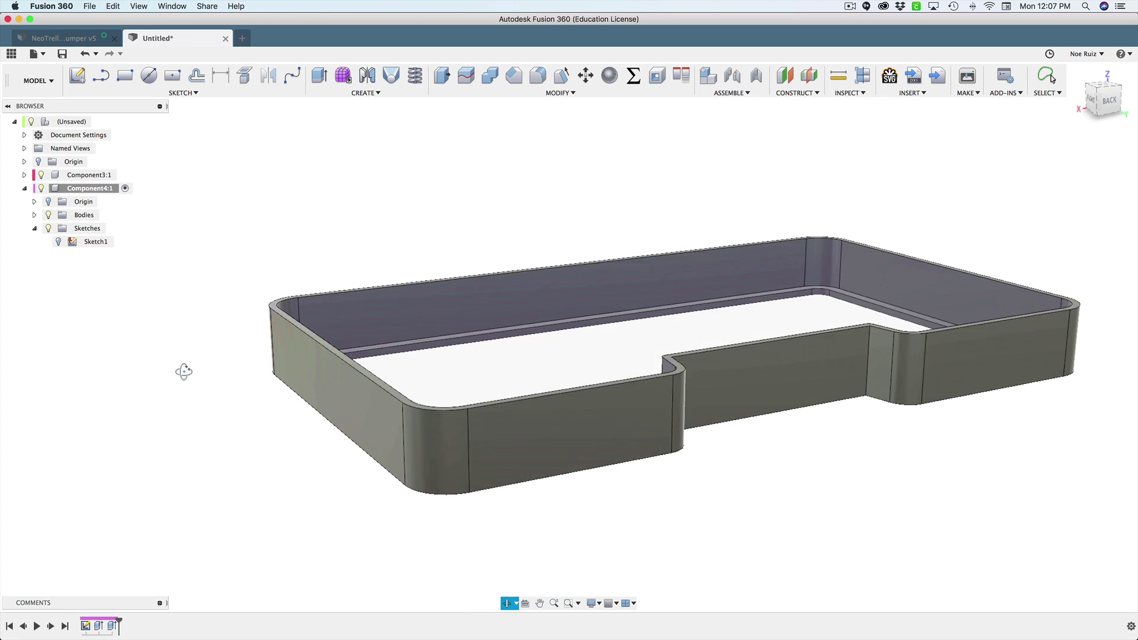
left_click(100, 121)
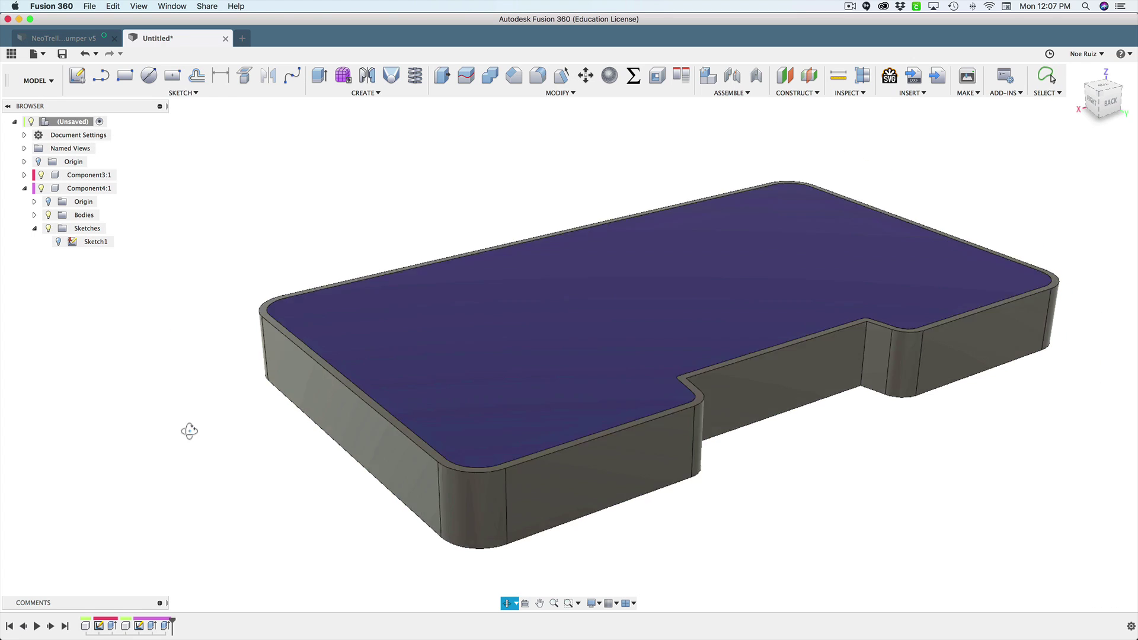
middle_click_drag(188, 429, 236, 424, "shift")
scroll(237, 424, "up", 6)
scroll(463, 332, "down", 3)
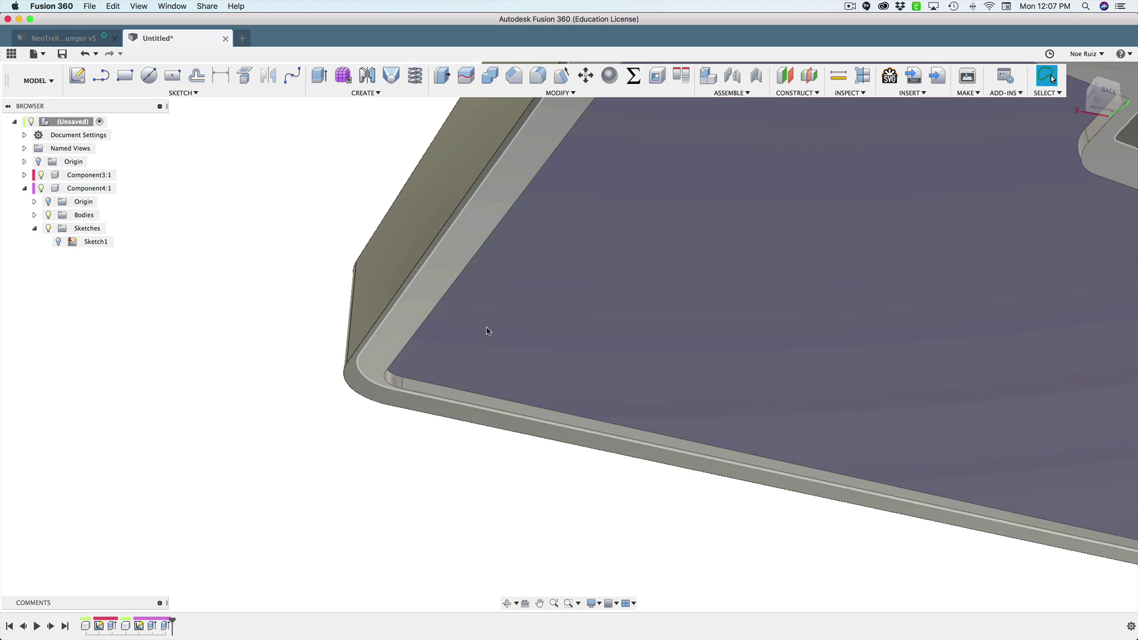
left_click(488, 328)
scroll(386, 267, "down", 4)
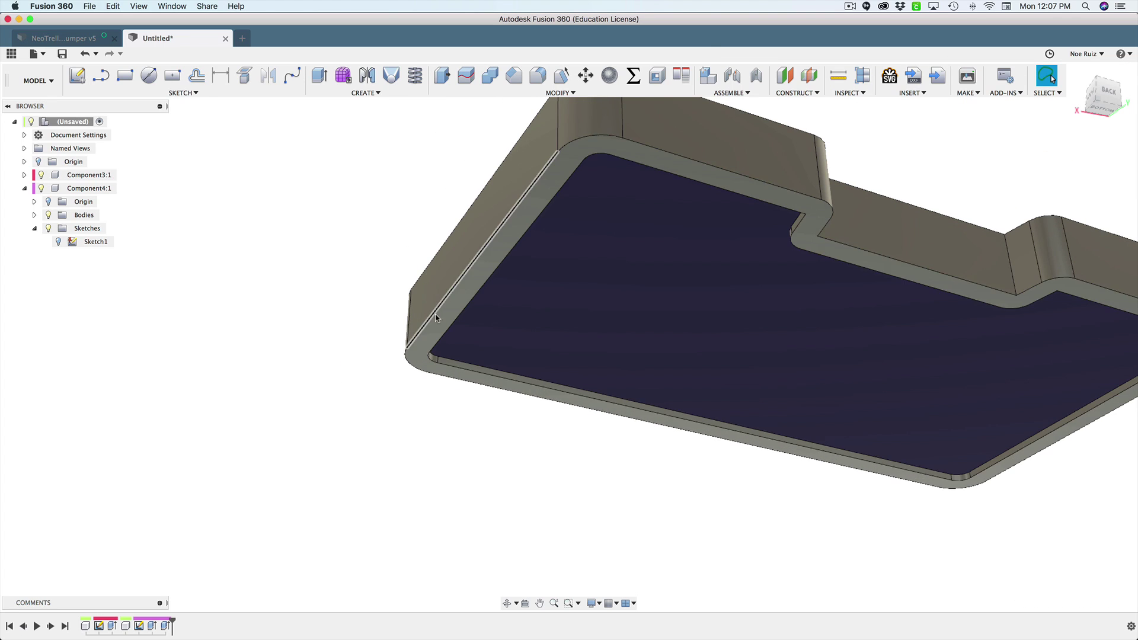
middle_click_drag(397, 257, 304, 308, "shift")
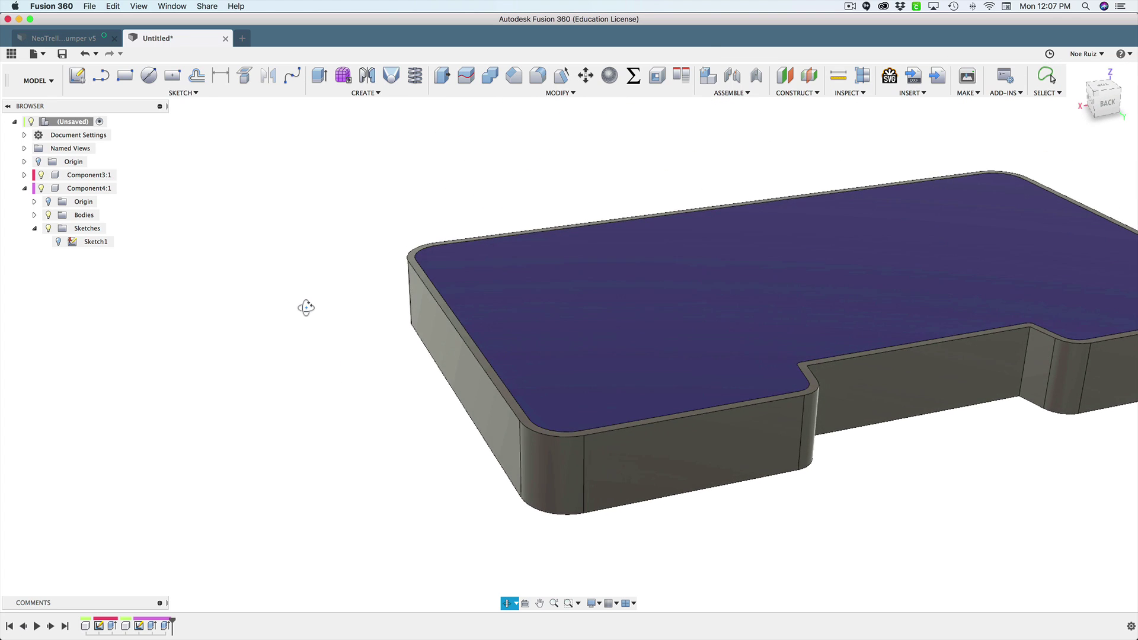
scroll(434, 233, "up", 5)
scroll(428, 255, "down", 5)
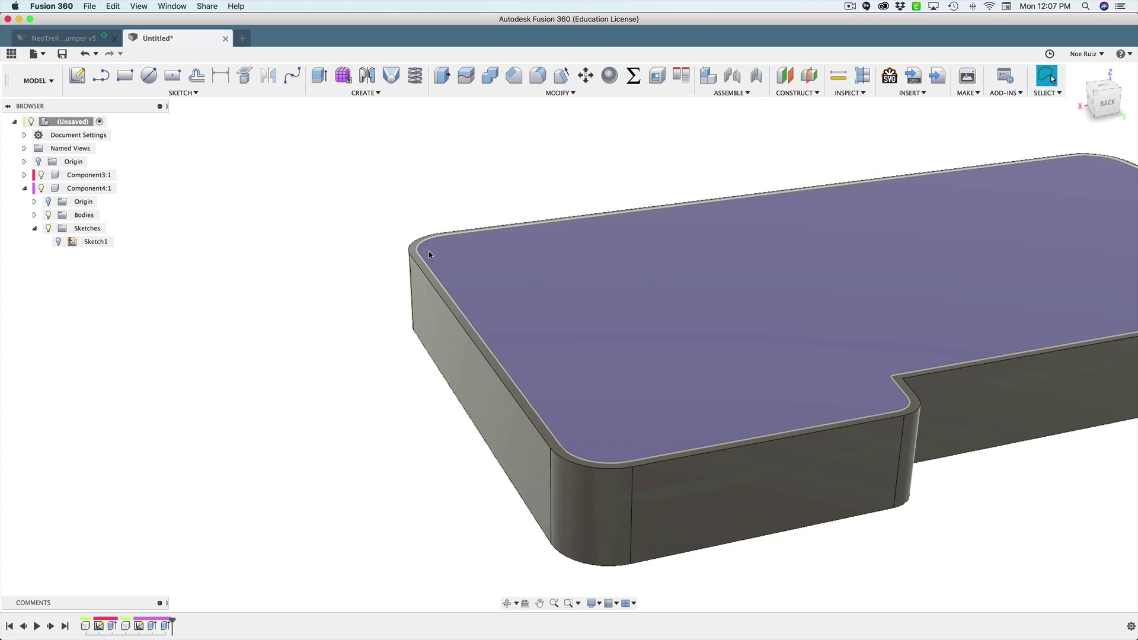
middle_click_drag(427, 251, 312, 344, "shift")
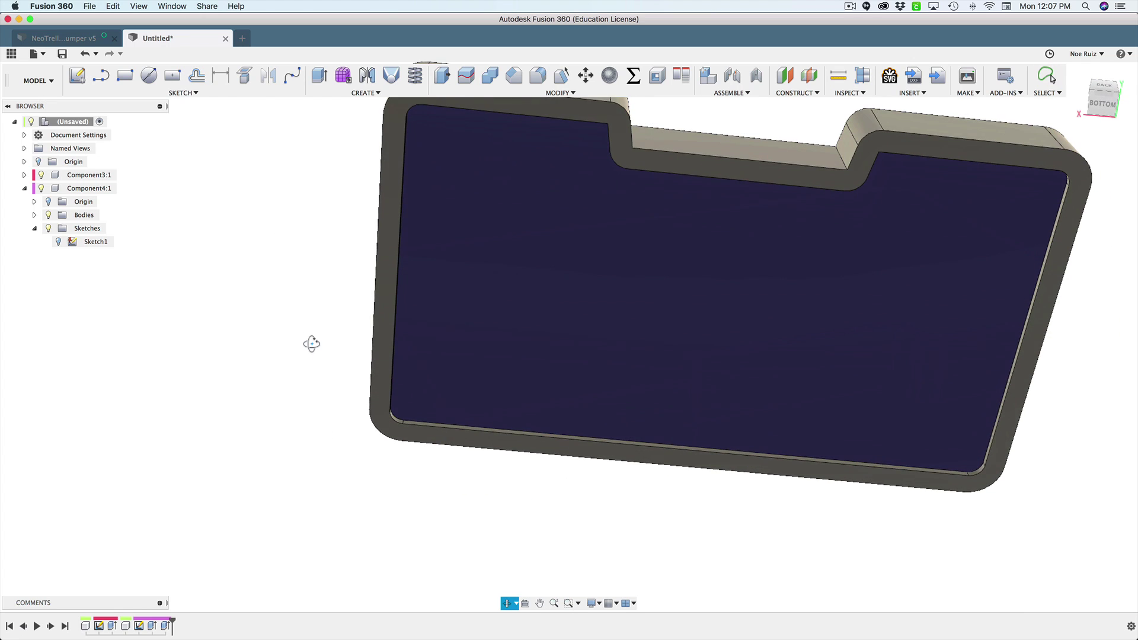
middle_click_drag(392, 372, 330, 358, "shift")
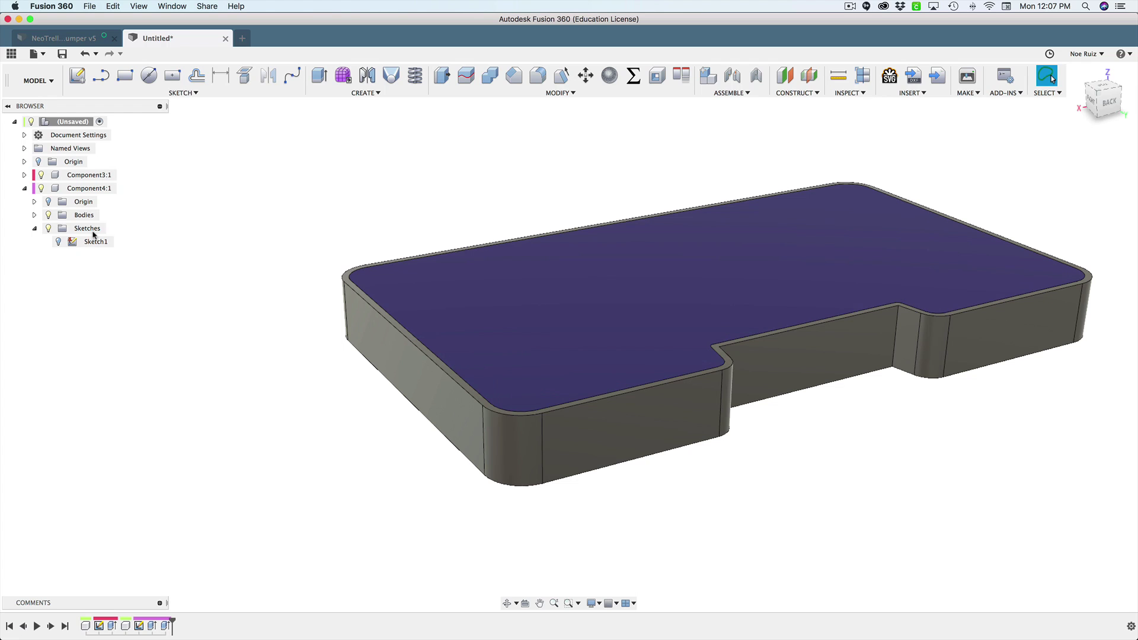
Reactivate Component4 with its Sketch1 and Body1 shown and the reference Component3 hidden.
middle_click_drag(279, 392, 272, 360, "shift")
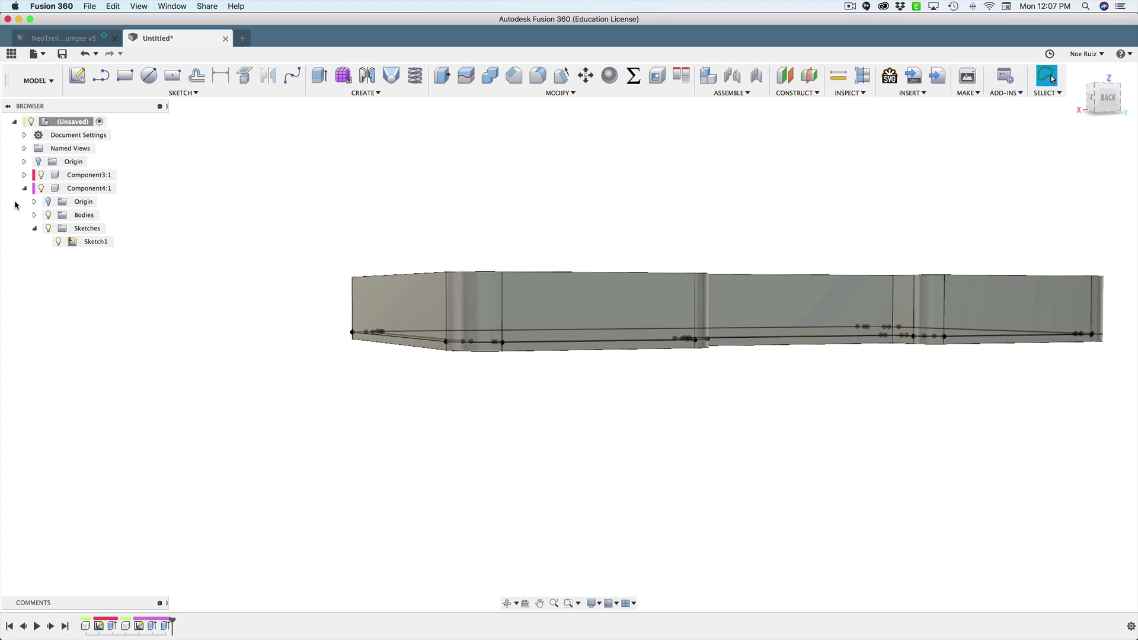
left_click(61, 228)
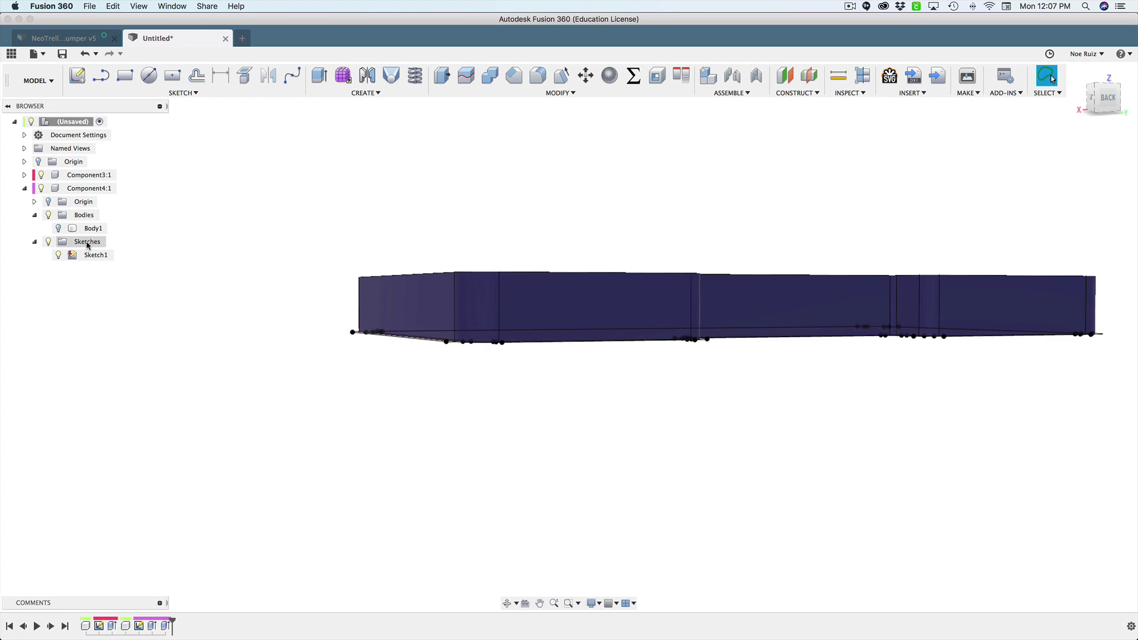
middle_click_drag(240, 302, 231, 279, "shift")
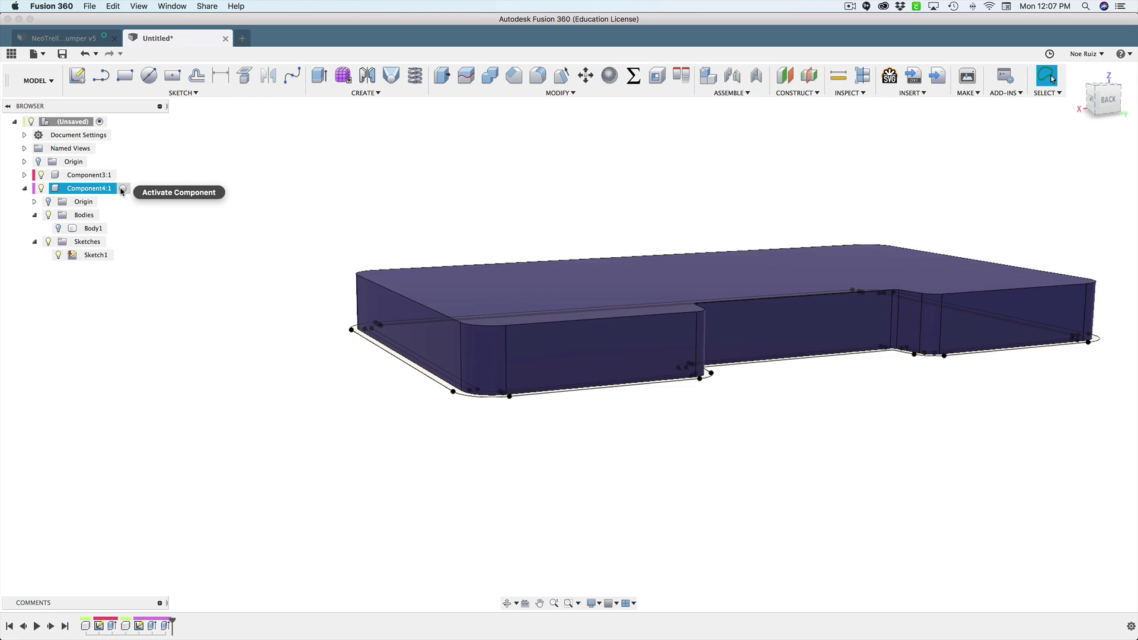
left_click(125, 188)
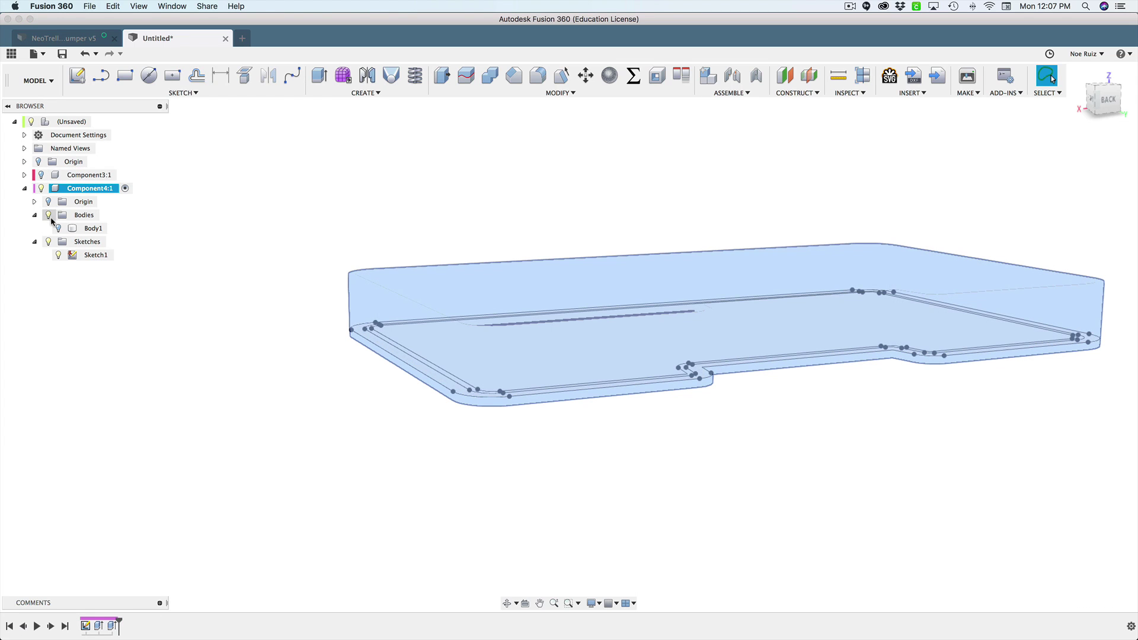
left_click(259, 340)
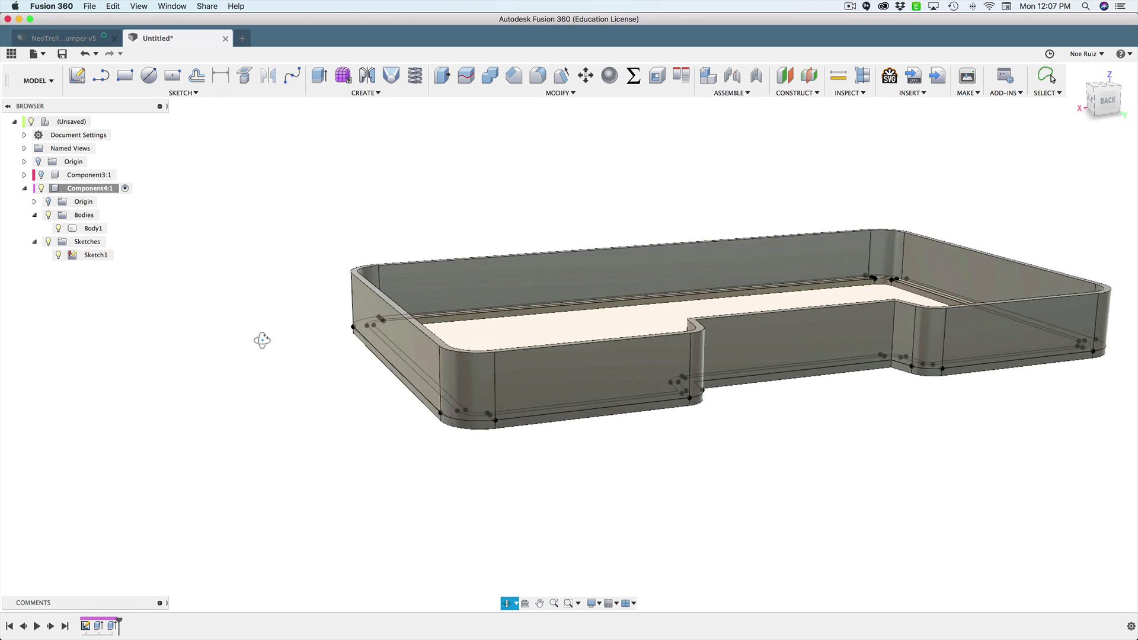
Start an extrusion using the two inner ring profiles of Sketch1 inside the case wall.
middle_click_drag(259, 340, 254, 365, "shift")
scroll(381, 300, "up", 5)
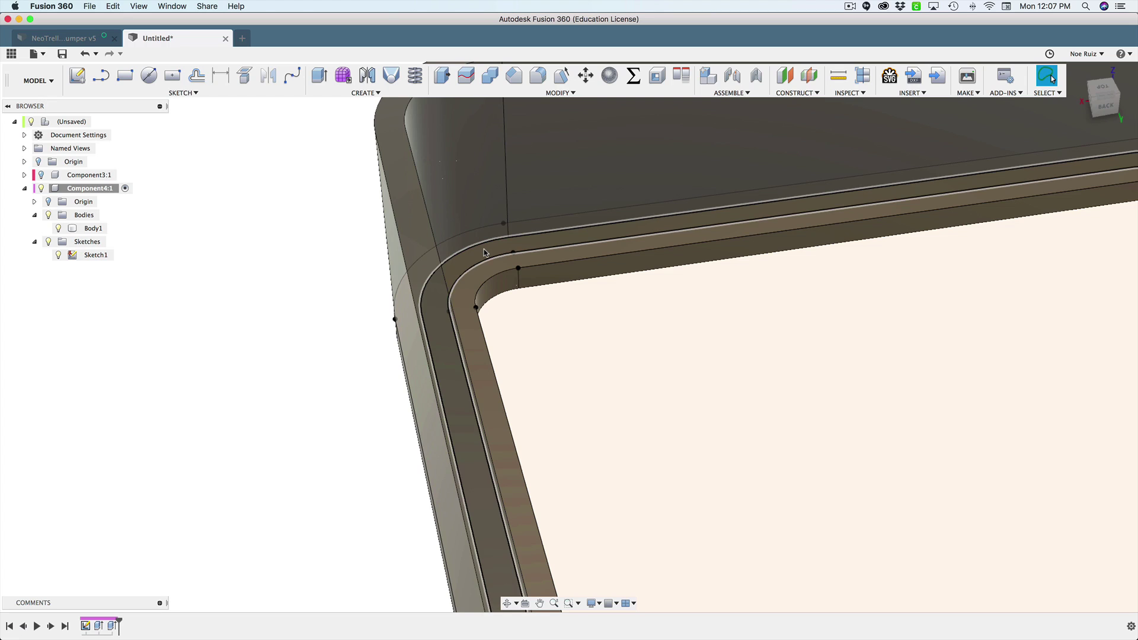
left_click(484, 249)
key("e")
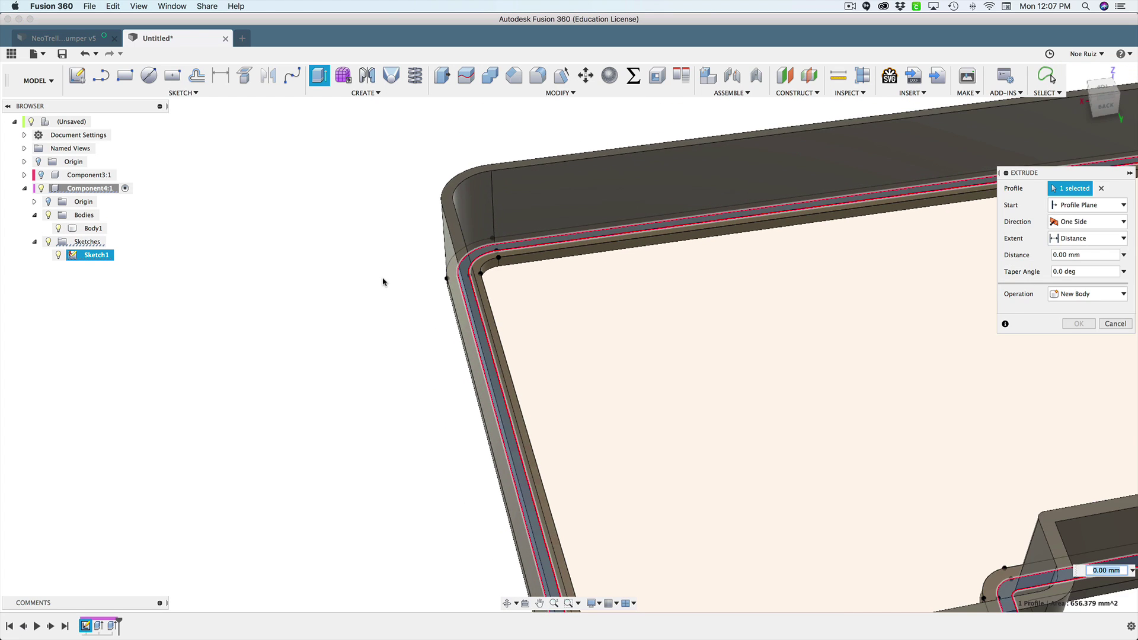
middle_click_drag(384, 279, 382, 219, "shift")
scroll(382, 219, "up", 3)
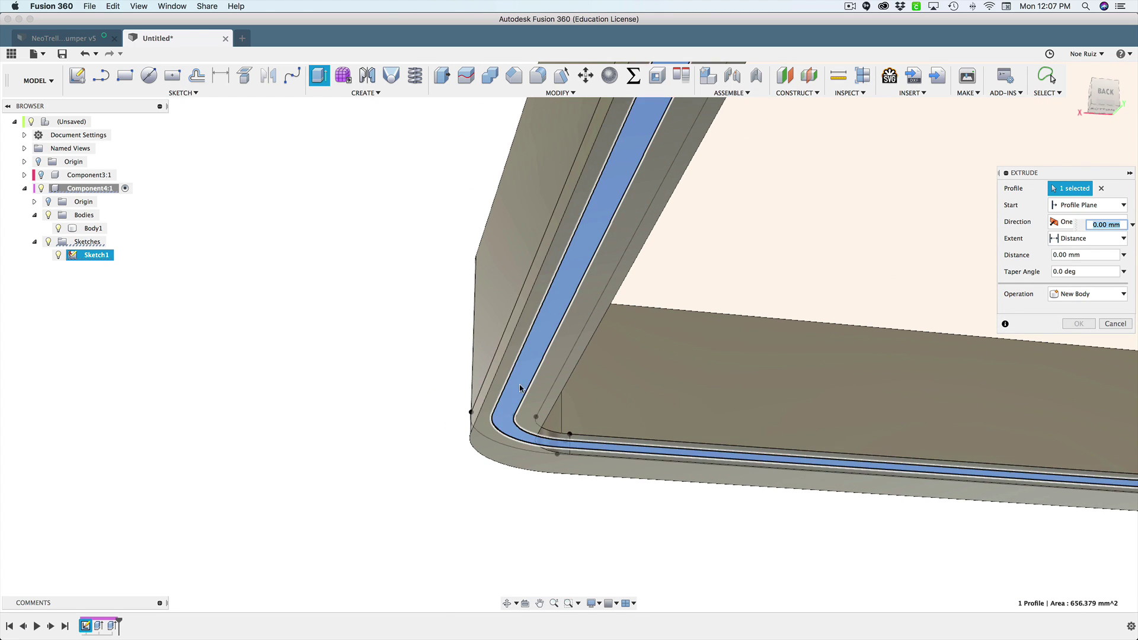
left_click(535, 397)
scroll(534, 397, "down", 4)
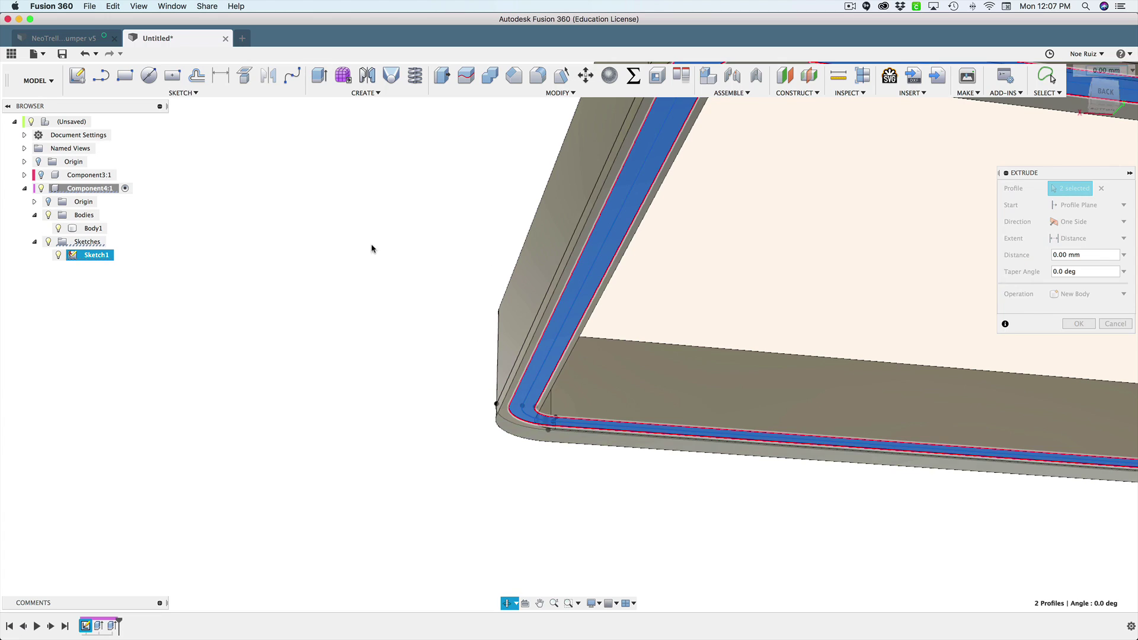
middle_click_drag(371, 247, 378, 271, "shift")
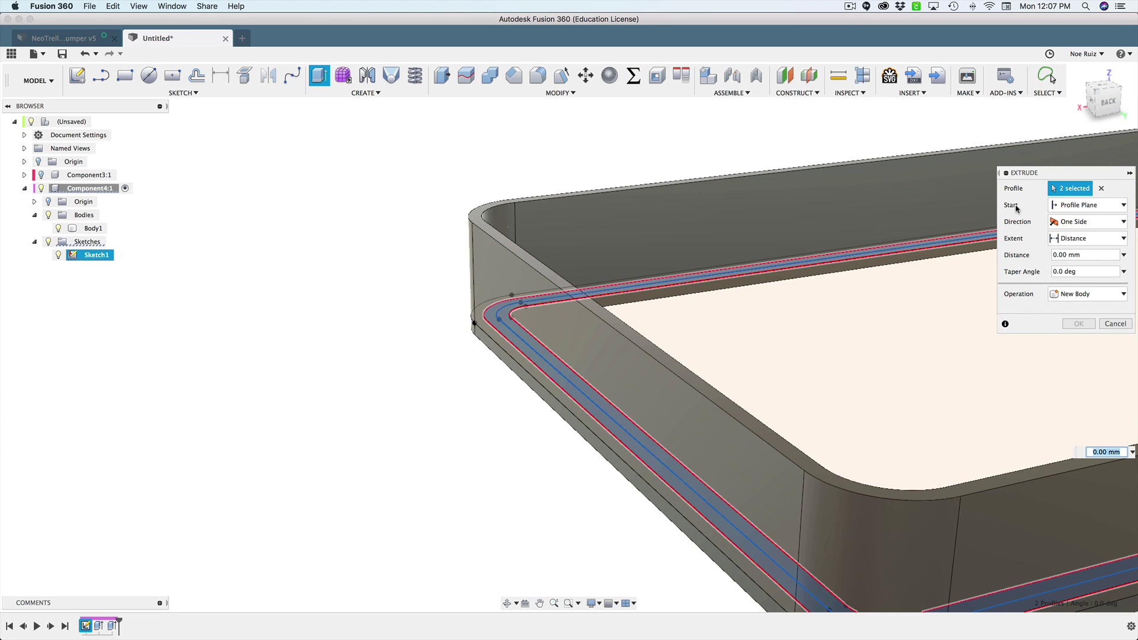
Set the extrusion's start to From Object, using the top face of the case wall.
left_click(1089, 205)
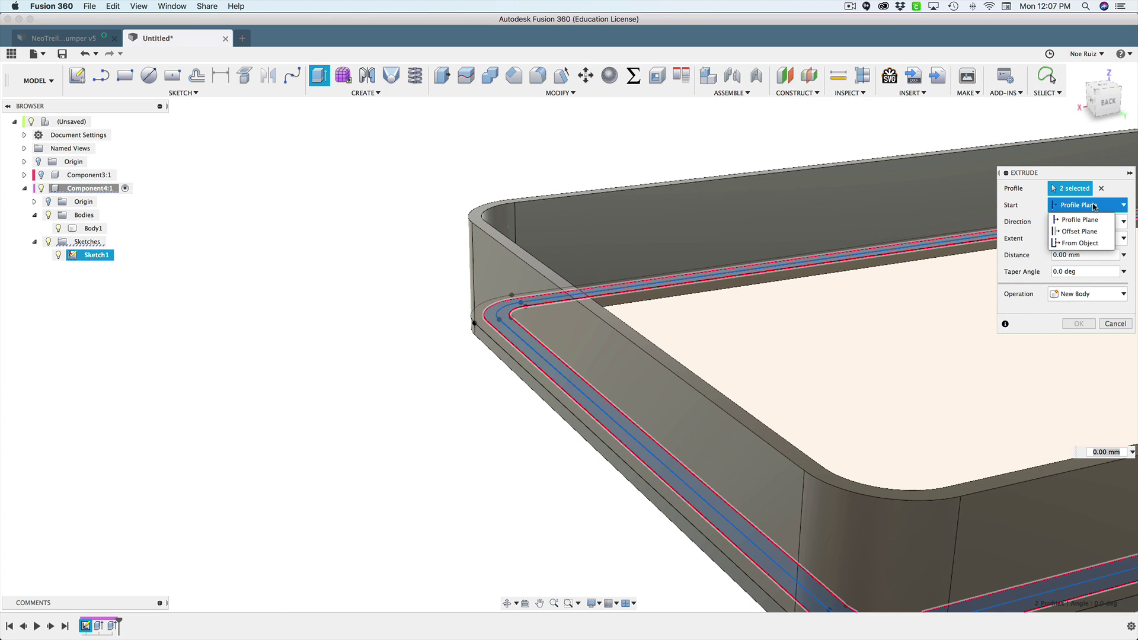
left_click(1080, 243)
scroll(546, 177, "up", 5)
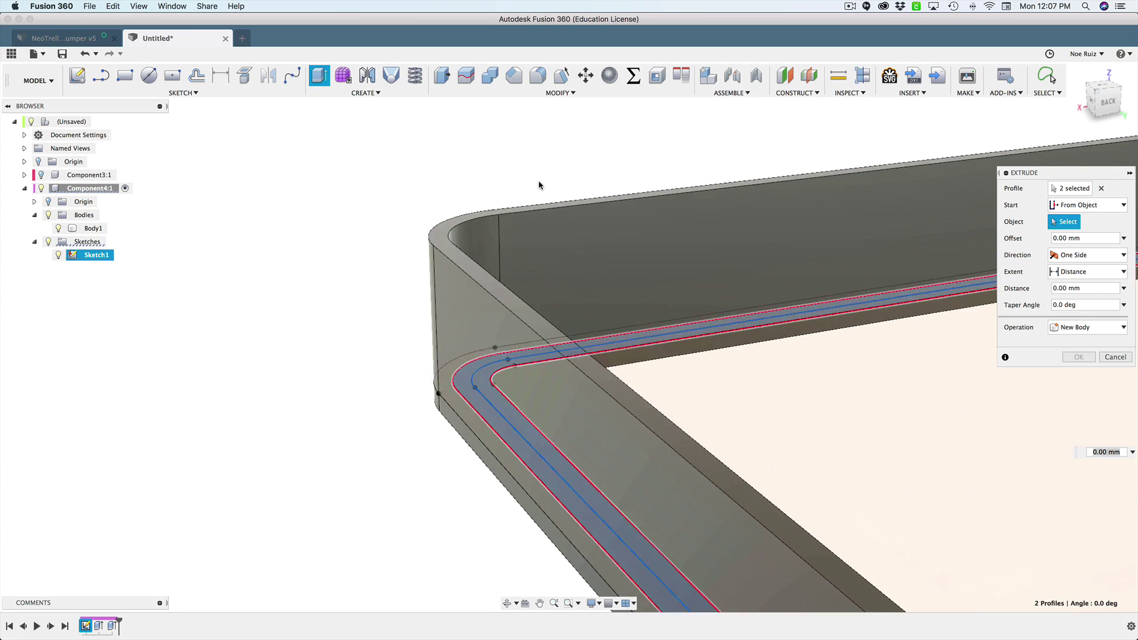
left_click(418, 248)
scroll(686, 416, "down", 5)
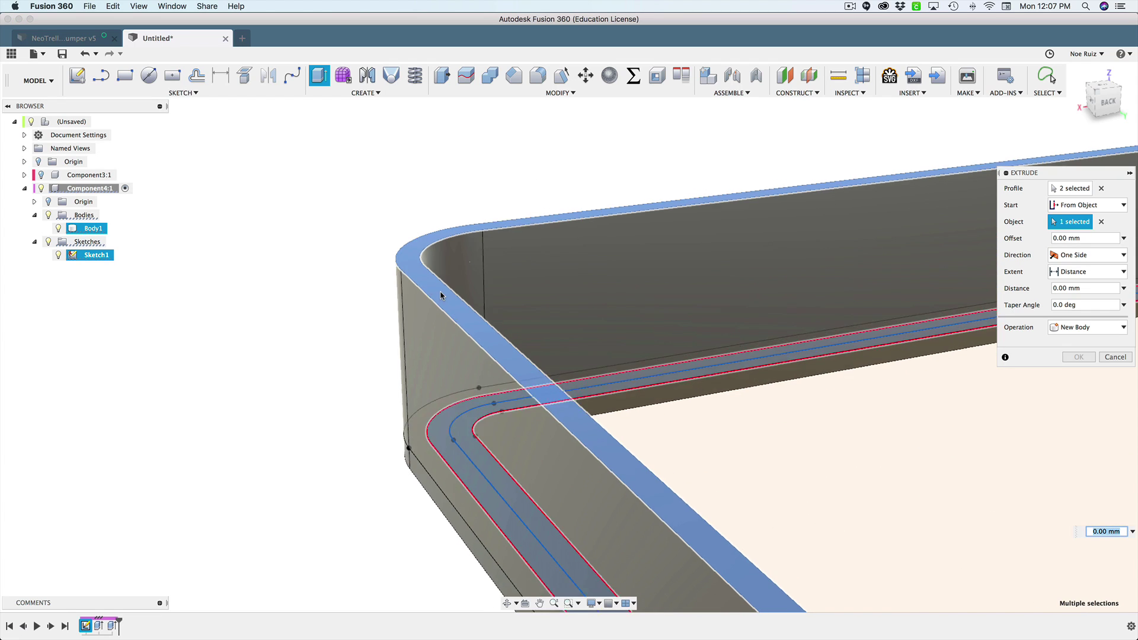
middle_click_drag(706, 198, 362, 213)
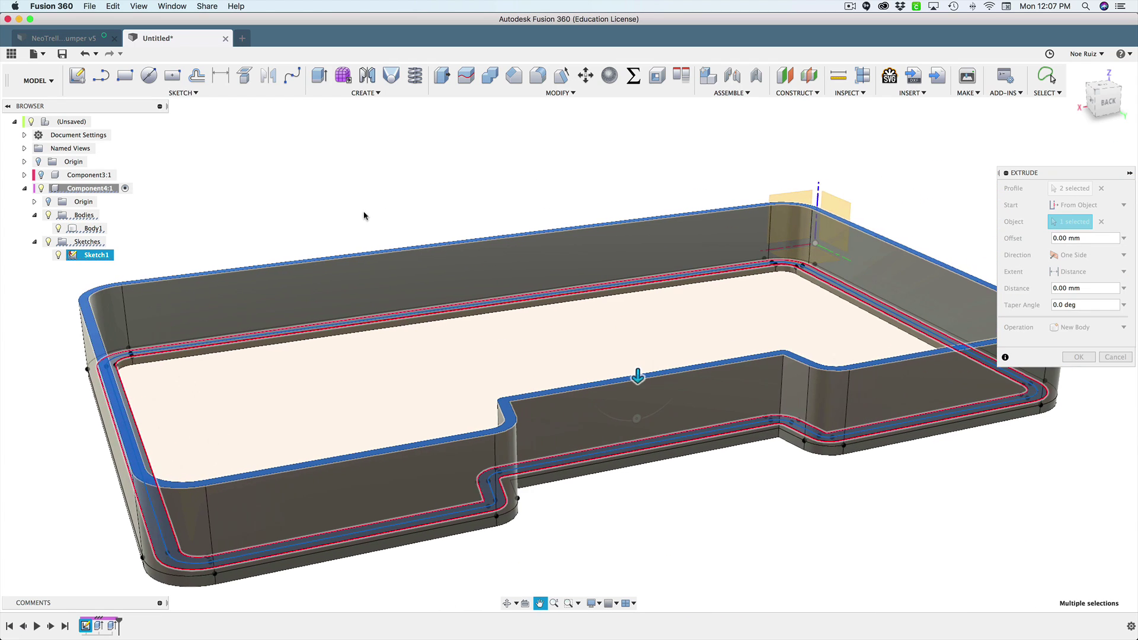
Set the extrusion distance to -1.5 mm and create the upper rim as a new body.
mouse_move(638, 377)
left_mouse_down()
mouse_move(635, 351)
mouse_move(635, 361)
left_mouse_up()
middle_click_drag(748, 474, 823, 470, "shift")
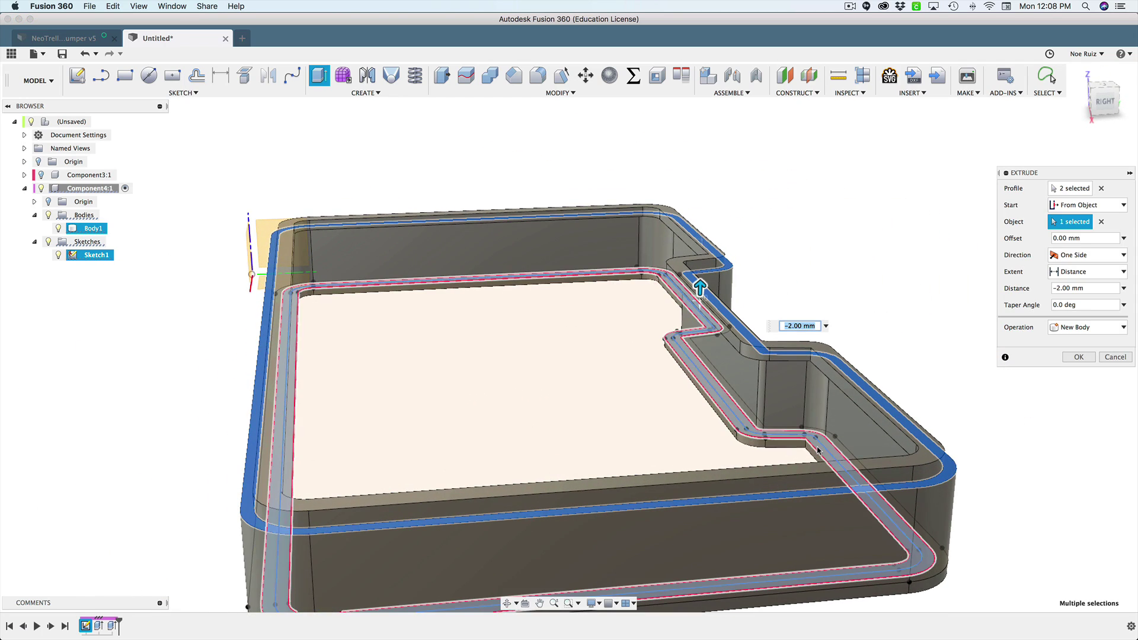
key("Return")
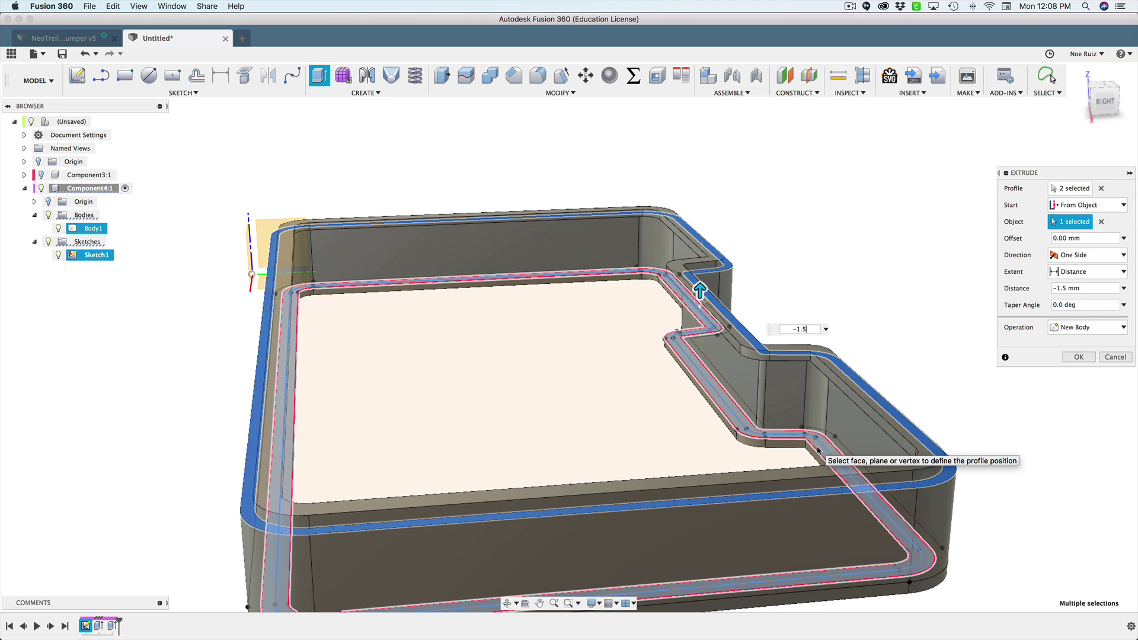
key("Return")
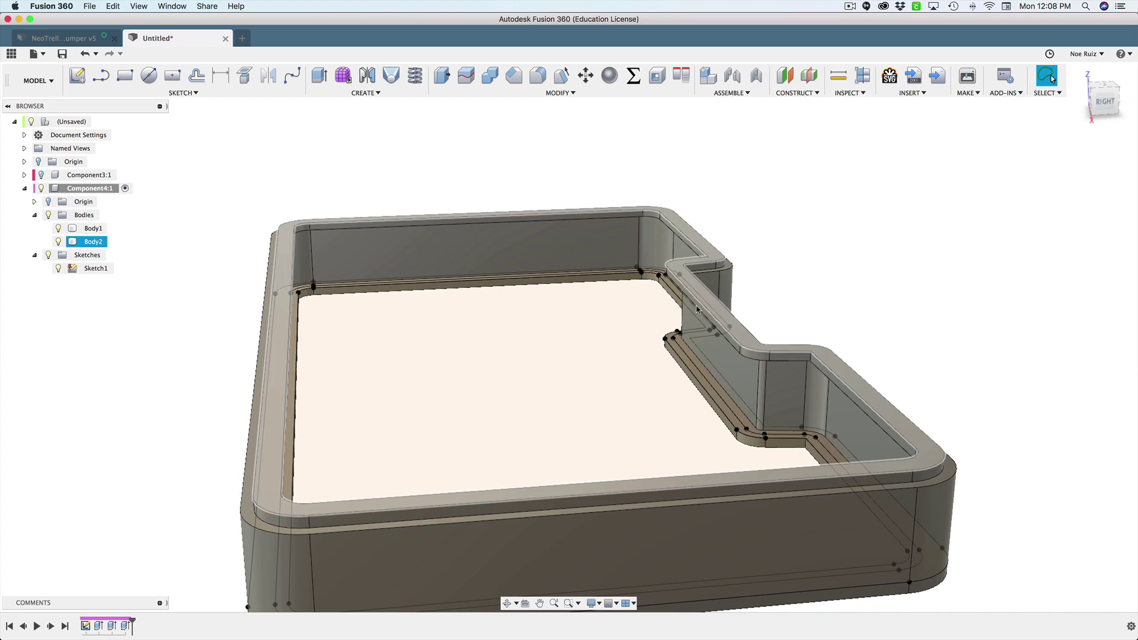
middle_click_drag(874, 295, 830, 296, "shift")
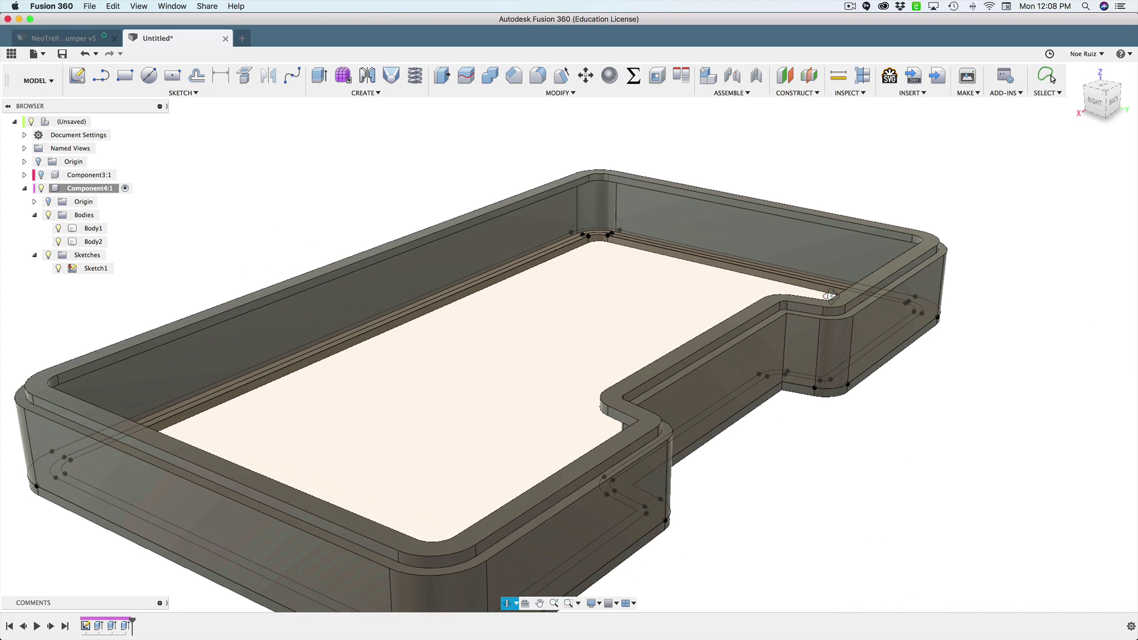
scroll(806, 323, "up", 5)
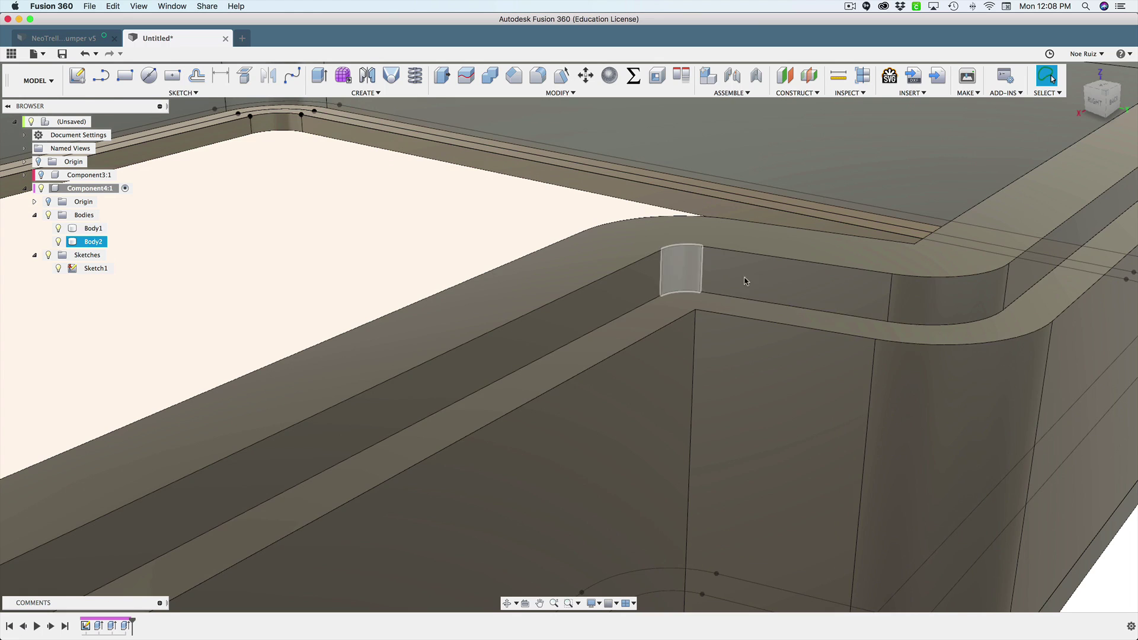
key("Escape")
scroll(944, 294, "down", 3)
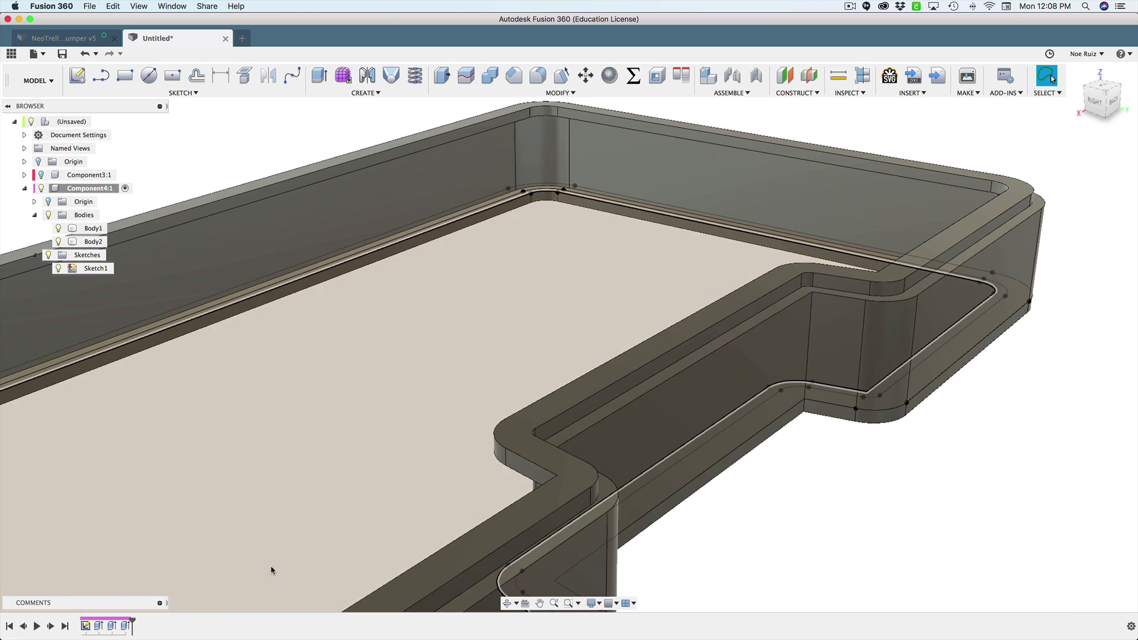
Edit the upper rim extrusion's profiles, adding the outer ring of Sketch1 and removing the innermost ring.
double_click(127, 629)
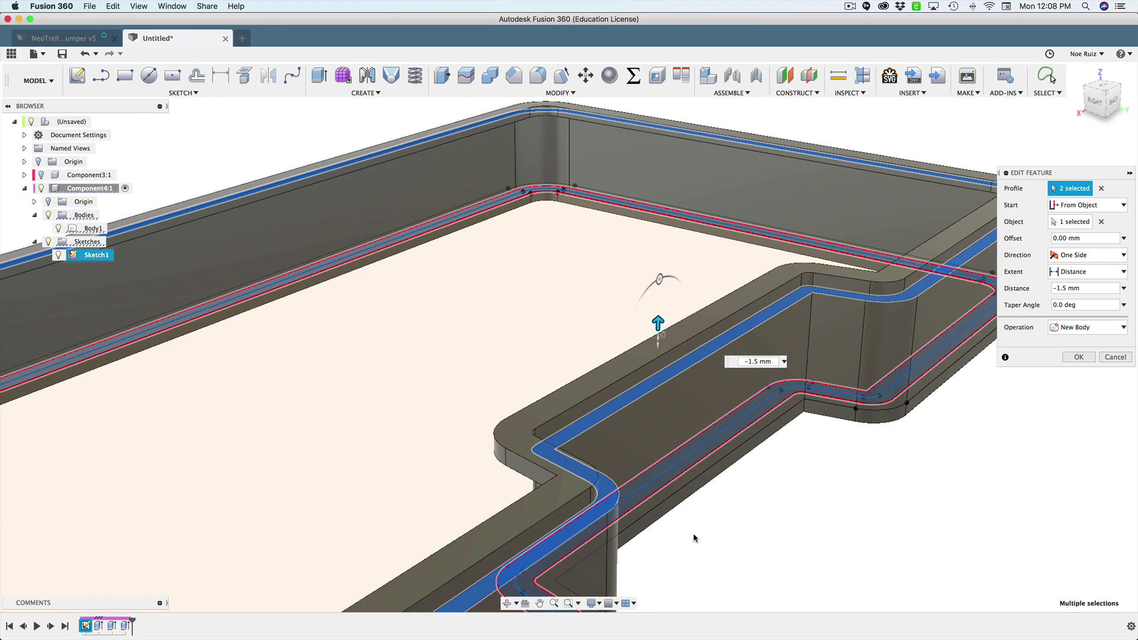
left_click(828, 391)
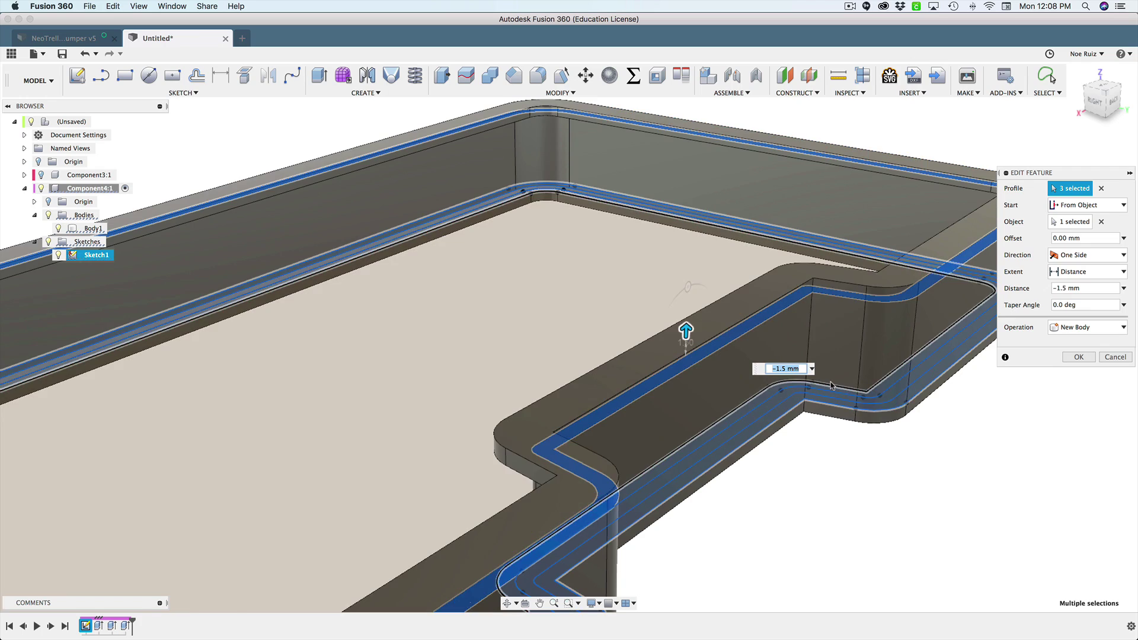
left_click(752, 409)
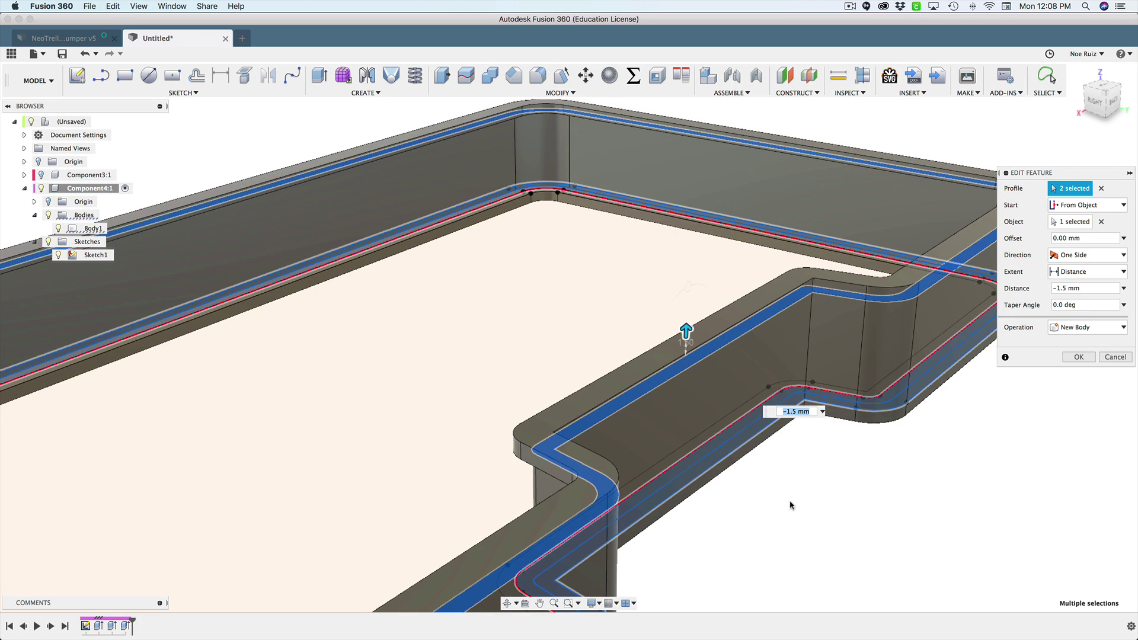
middle_click_drag(790, 505, 684, 353, "shift")
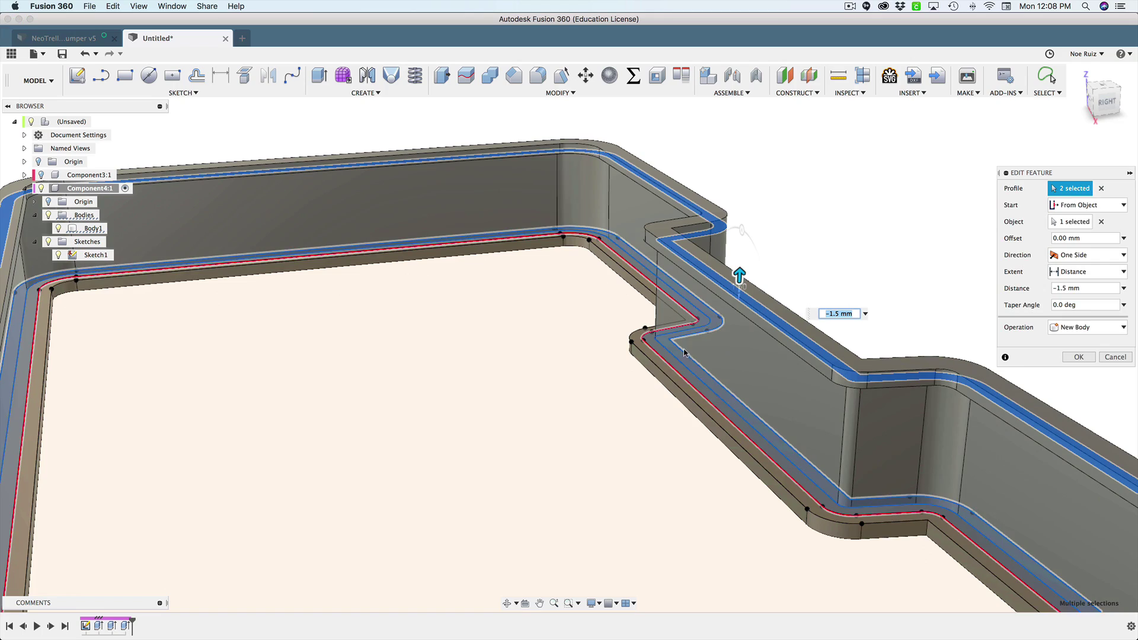
scroll(854, 249, "down", 5)
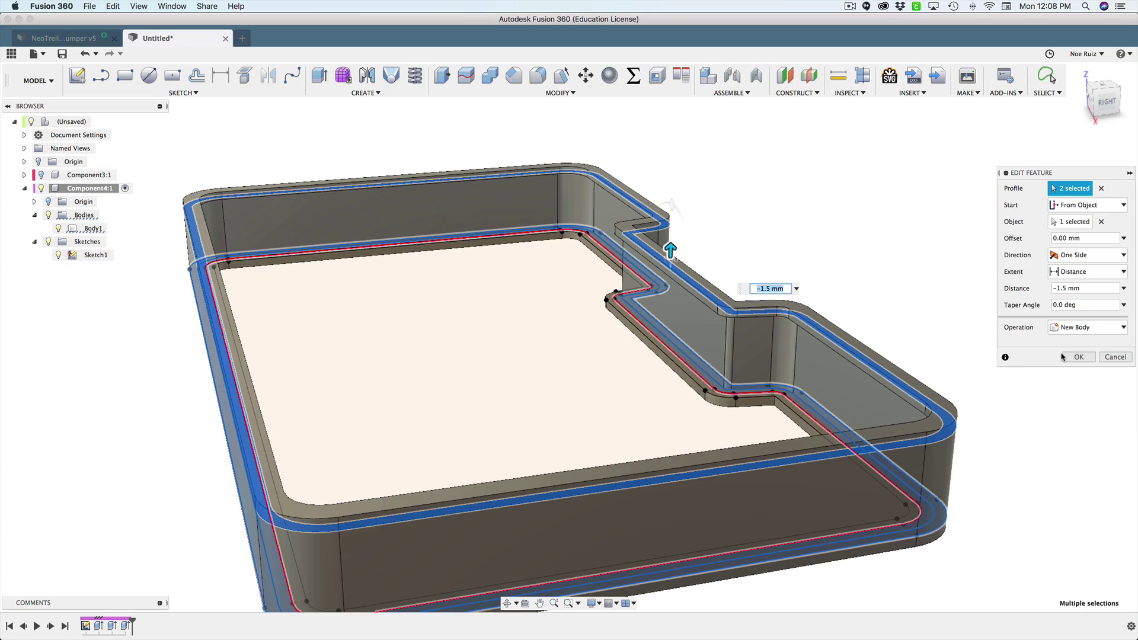
left_click(1077, 357)
Hide Sketch1 and examine the underside of the upper rim where it meets the case wall around the notch.
middle_click_drag(811, 233, 301, 314, "shift")
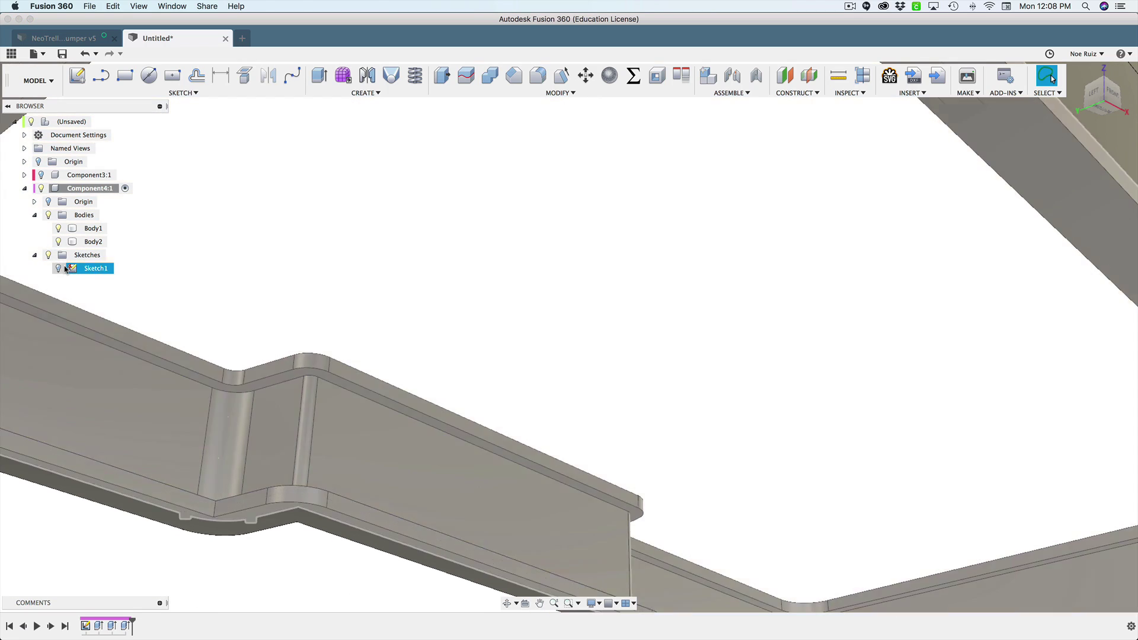
scroll(422, 349, "down", 5)
middle_click_drag(422, 349, 572, 322, "shift")
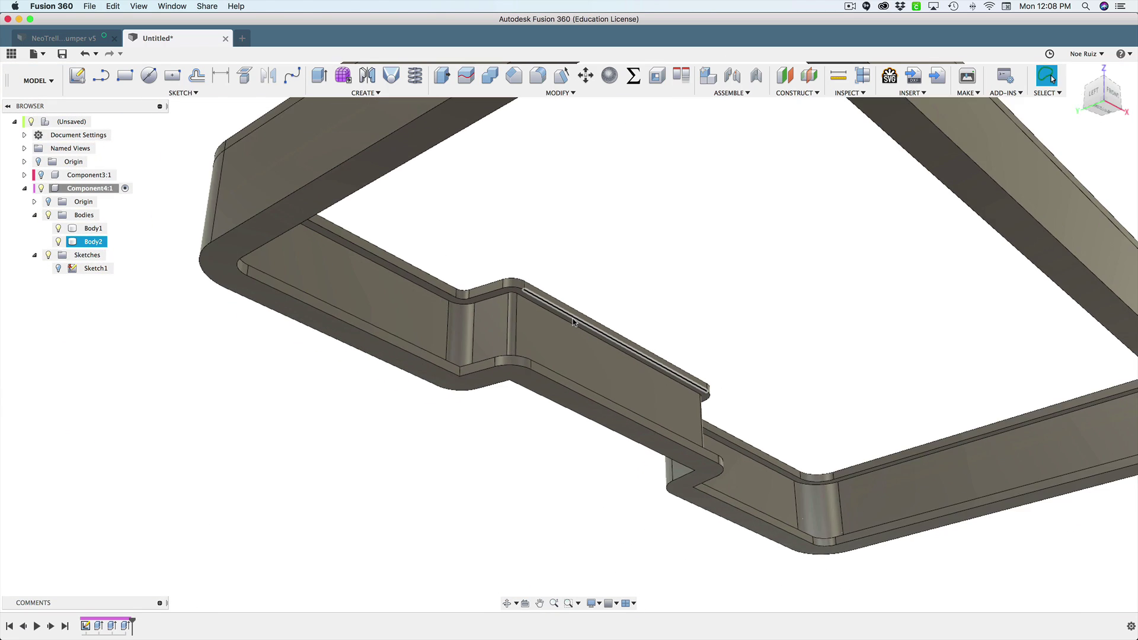
scroll(573, 322, "up", 3)
scroll(573, 322, "down", 4)
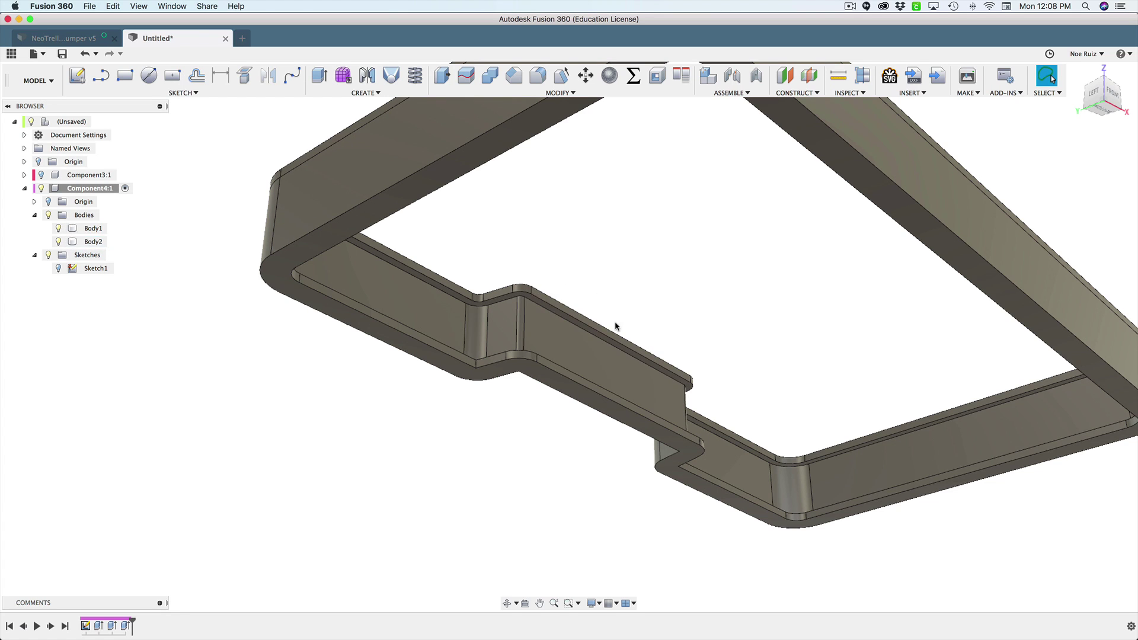
scroll(518, 296, "up", 3)
scroll(537, 308, "up", 2)
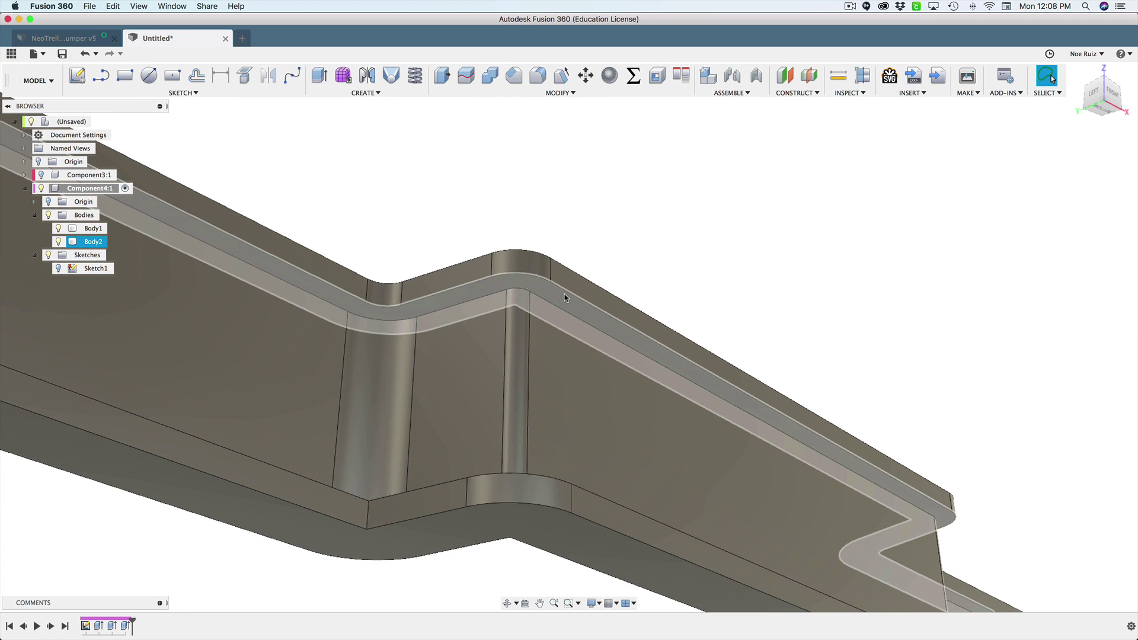
left_click(563, 303)
scroll(563, 299, "down", 3)
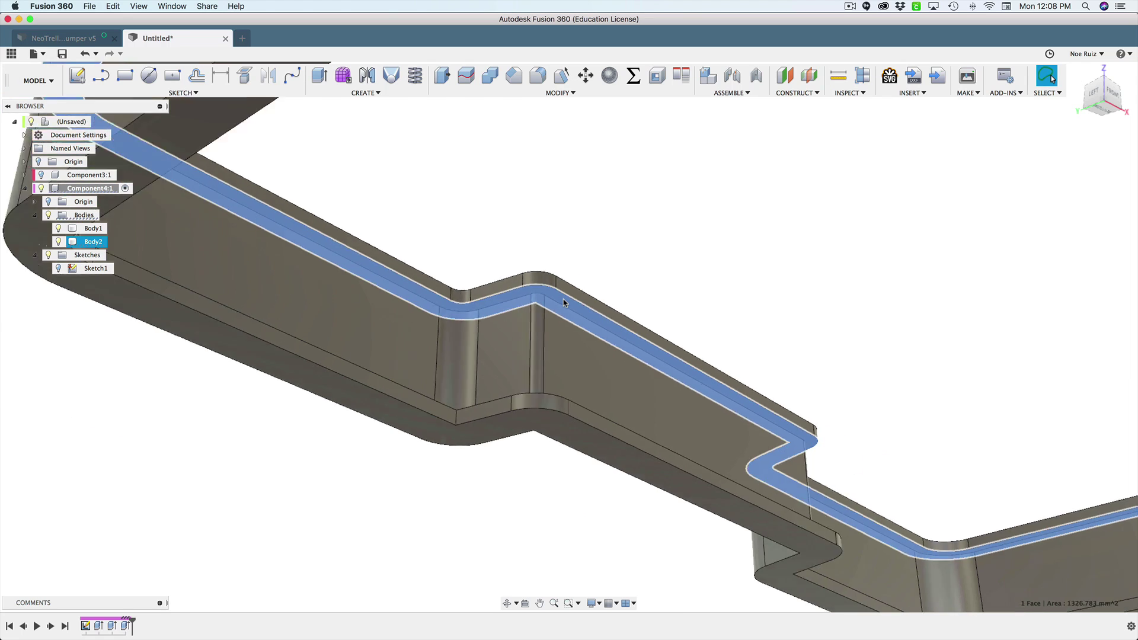
Change the upper rim extrusion's operation to Join so the rim merges with the case wall.
left_click(348, 489)
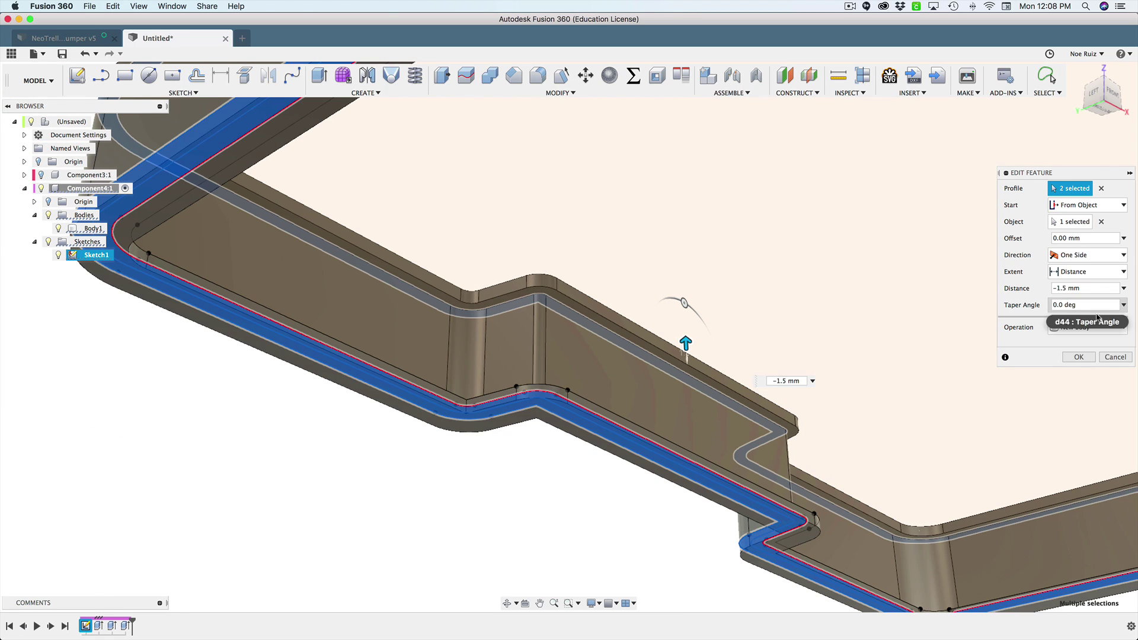
left_click(1087, 328)
left_click(1068, 342)
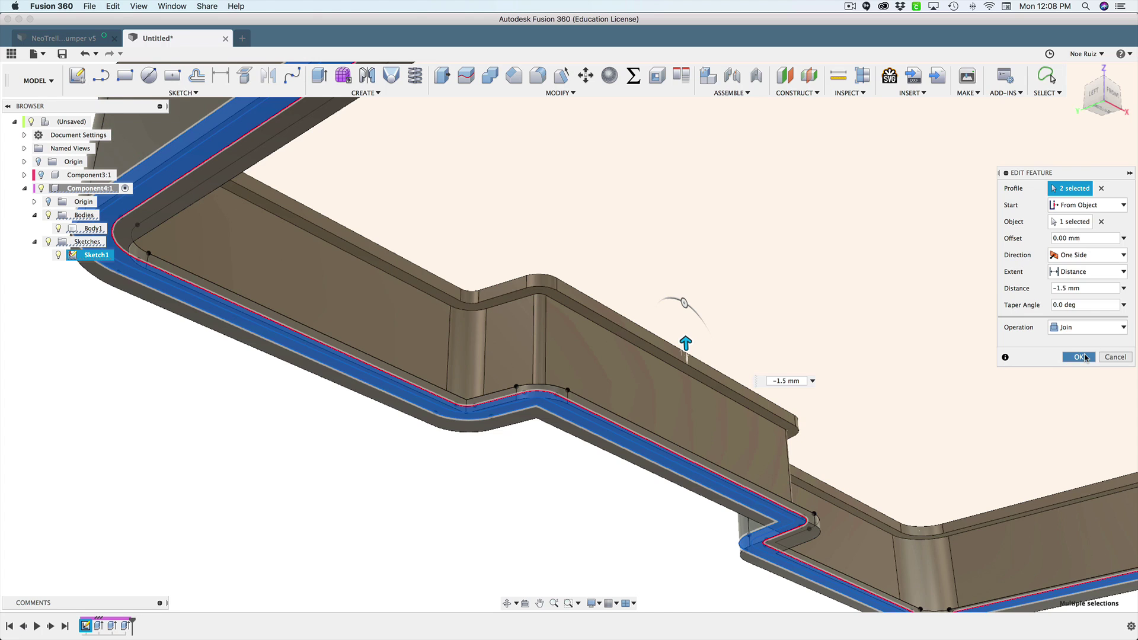
left_click(1079, 357)
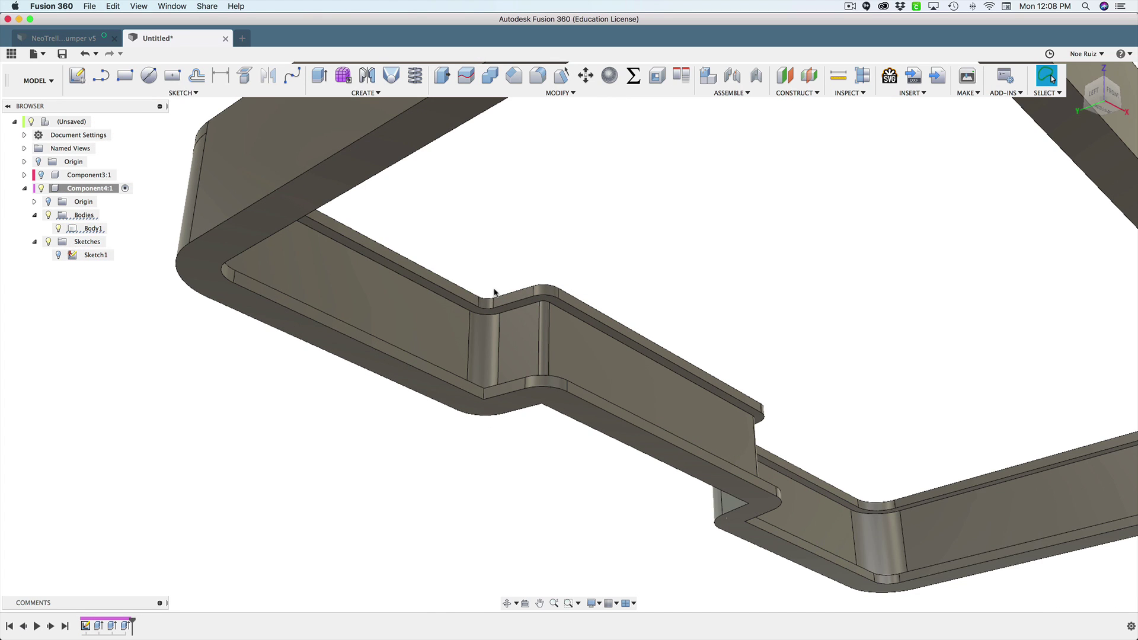
scroll(494, 291, "up", 5)
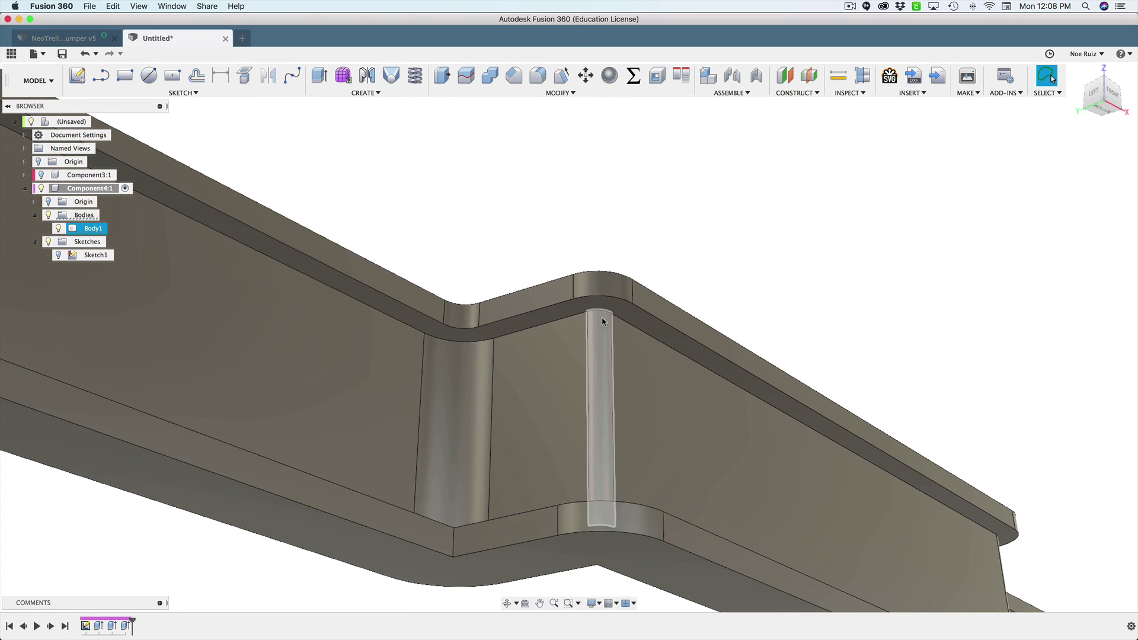
left_click(618, 318)
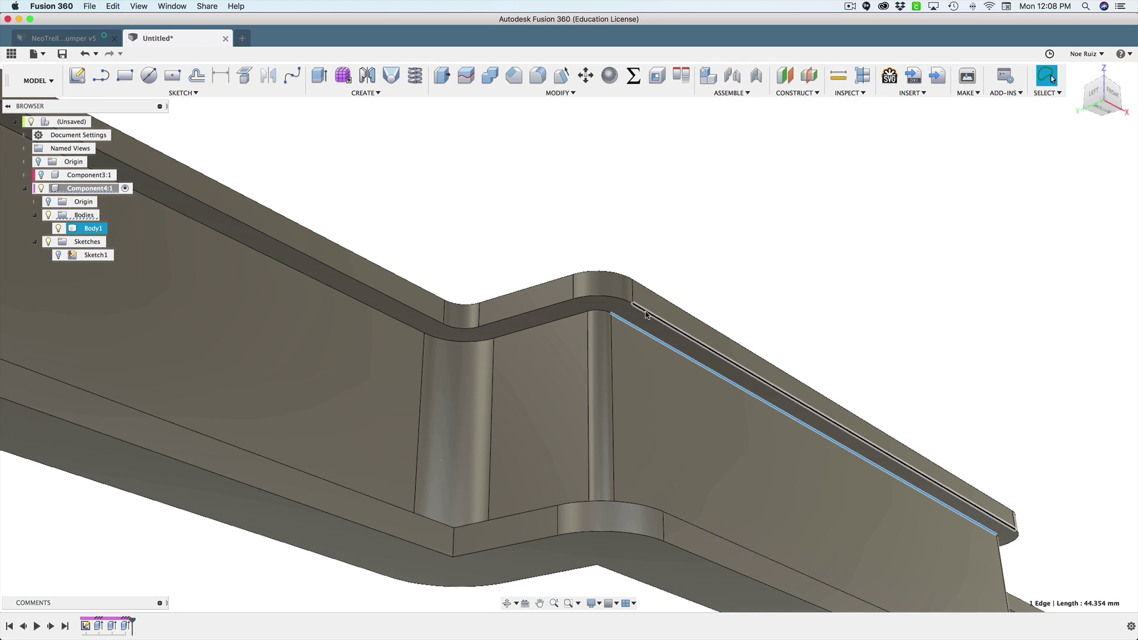
scroll(647, 311, "down", 5)
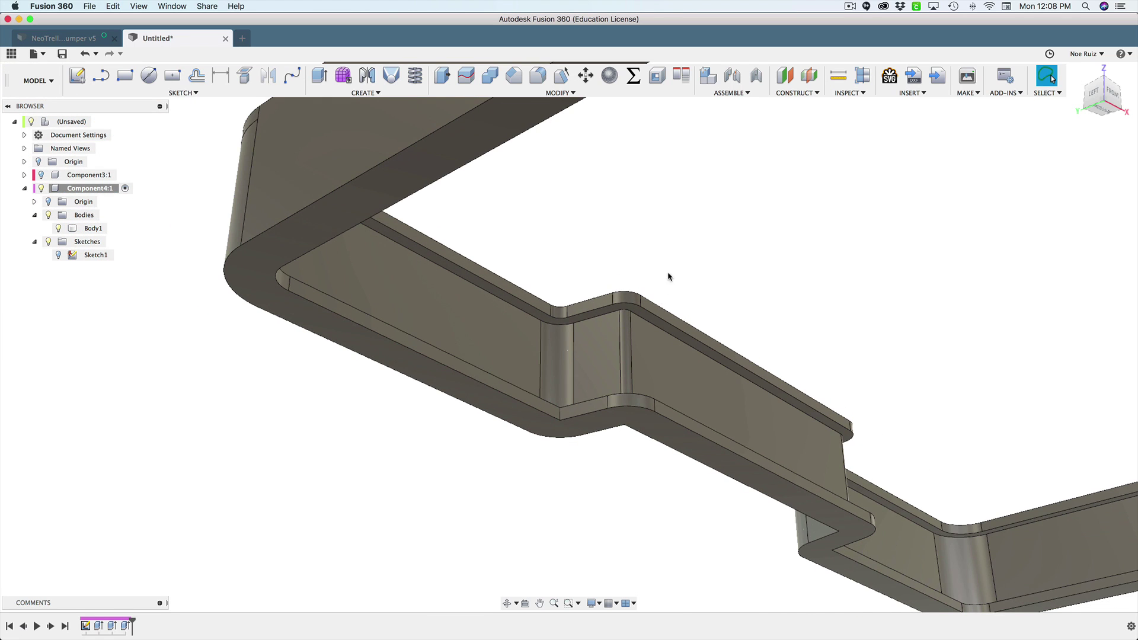
Chamfer the lower inner edge of the upper rim all around by an equal distance of 1.5 mm.
middle_click_drag(674, 262, 792, 443, "shift")
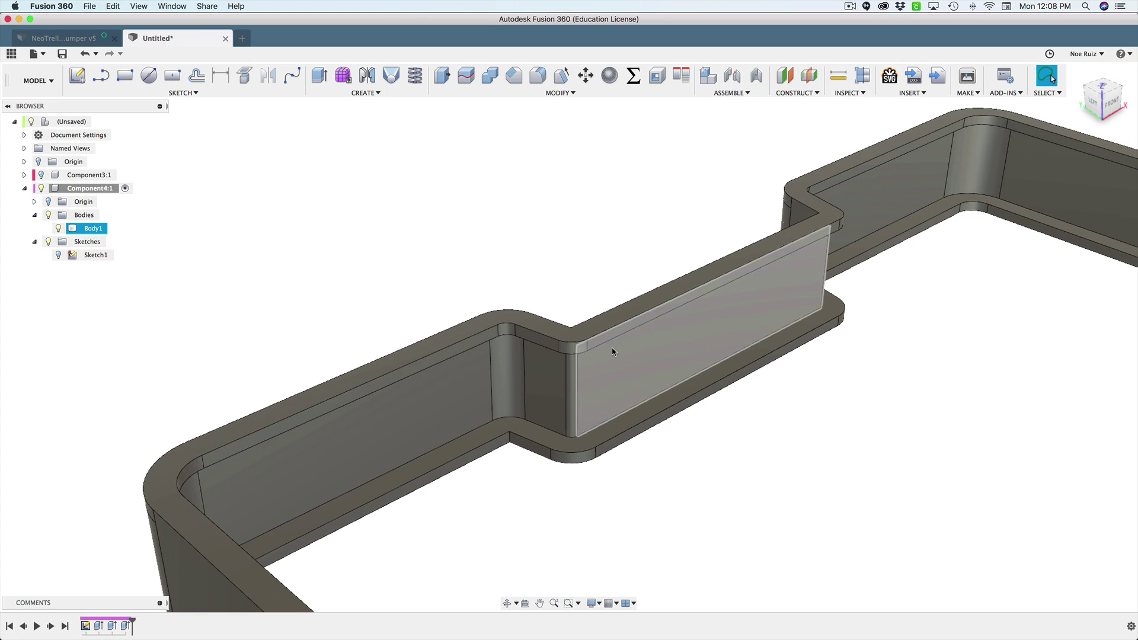
type("s")
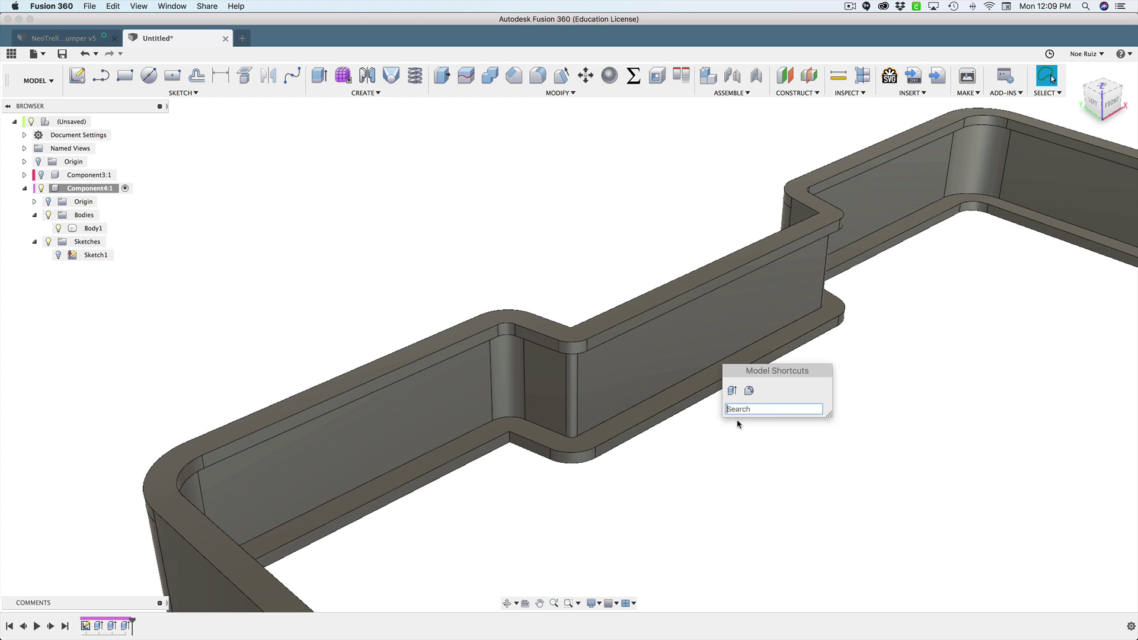
type("cha")
key("Return")
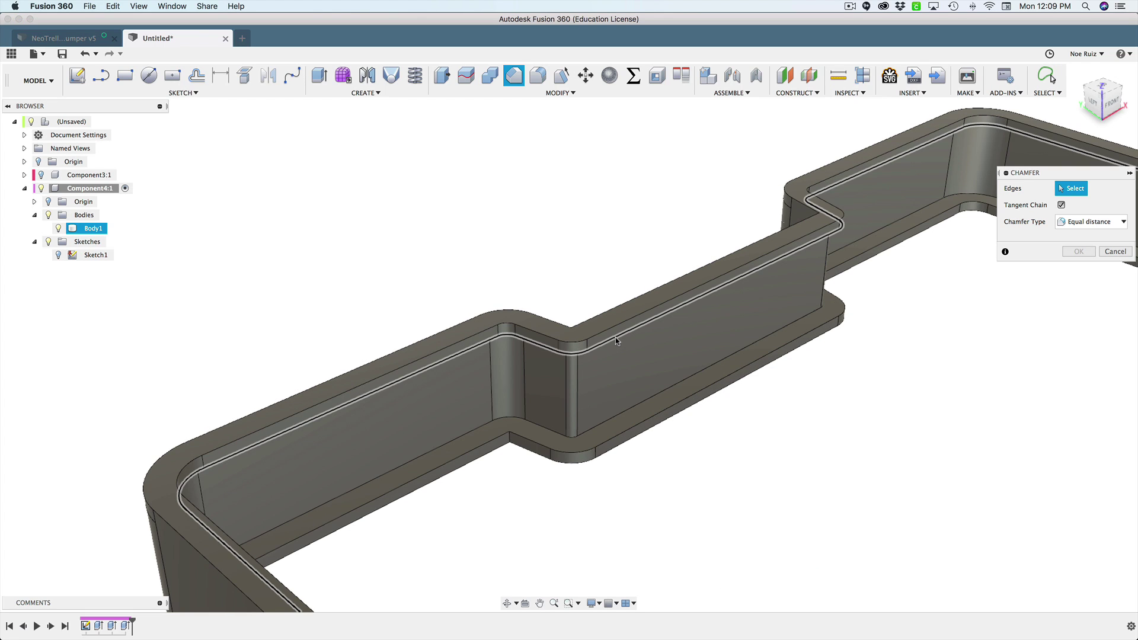
left_click(616, 337)
scroll(615, 337, "down", 2)
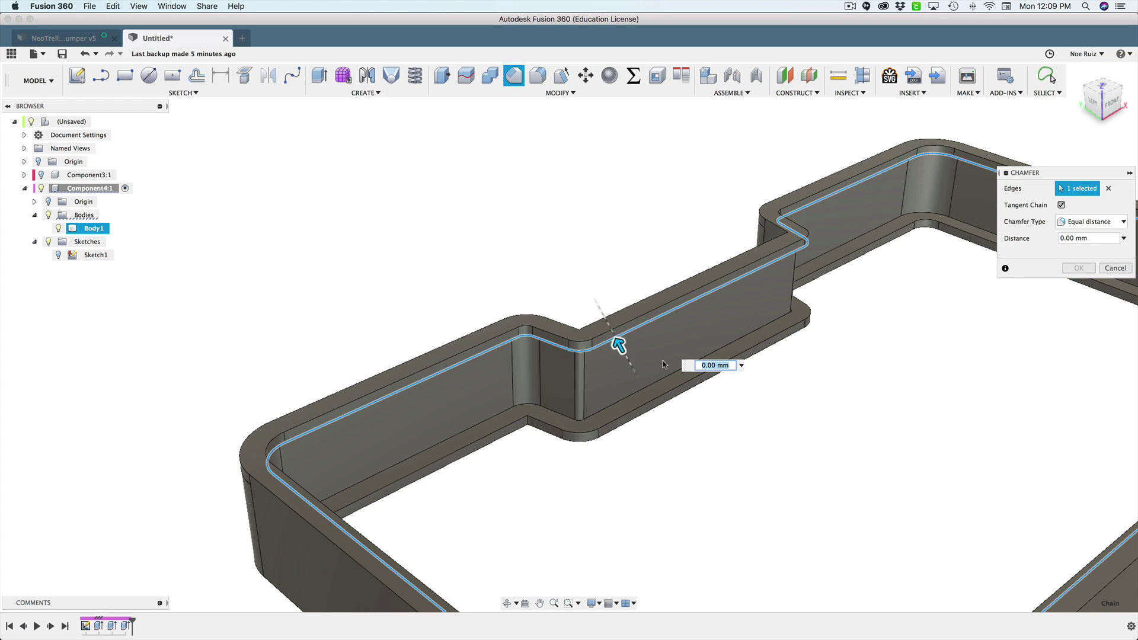
scroll(592, 337, "down", 3)
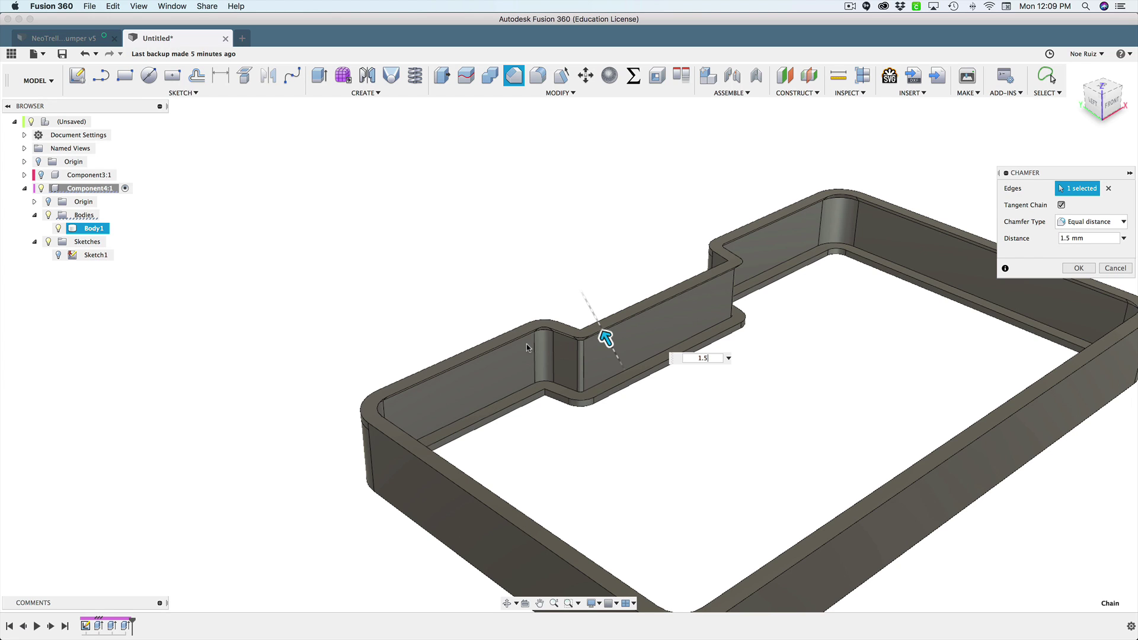
key("Return")
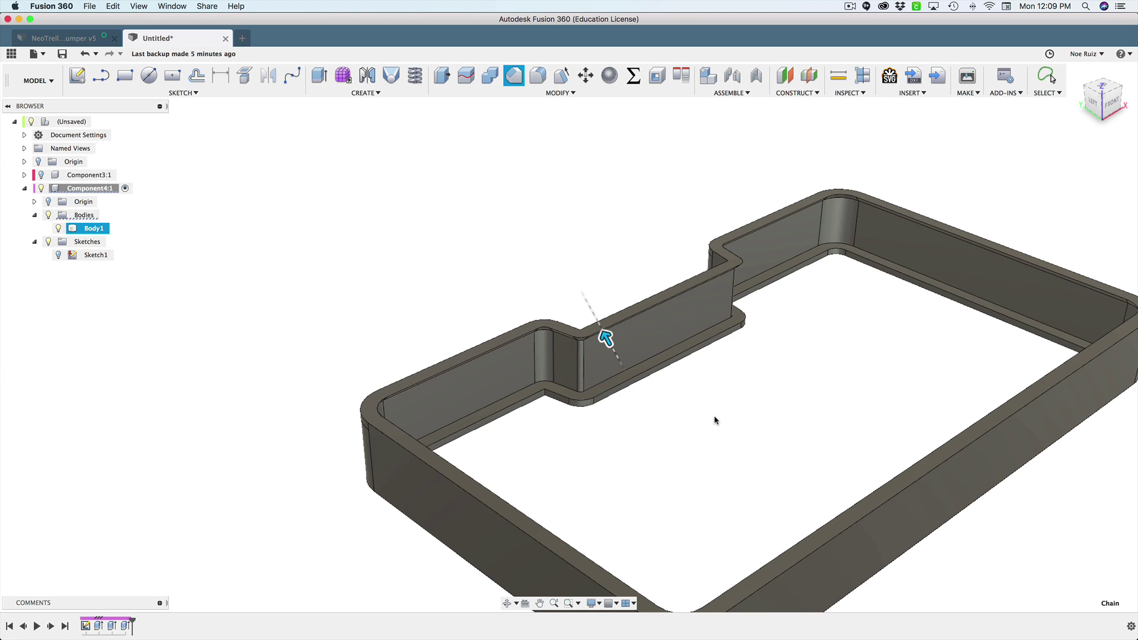
Examine the chamfered upper rim around the notch from below and above, including its top face.
middle_click_drag(638, 411, 592, 347, "shift")
scroll(596, 348, "down", 5)
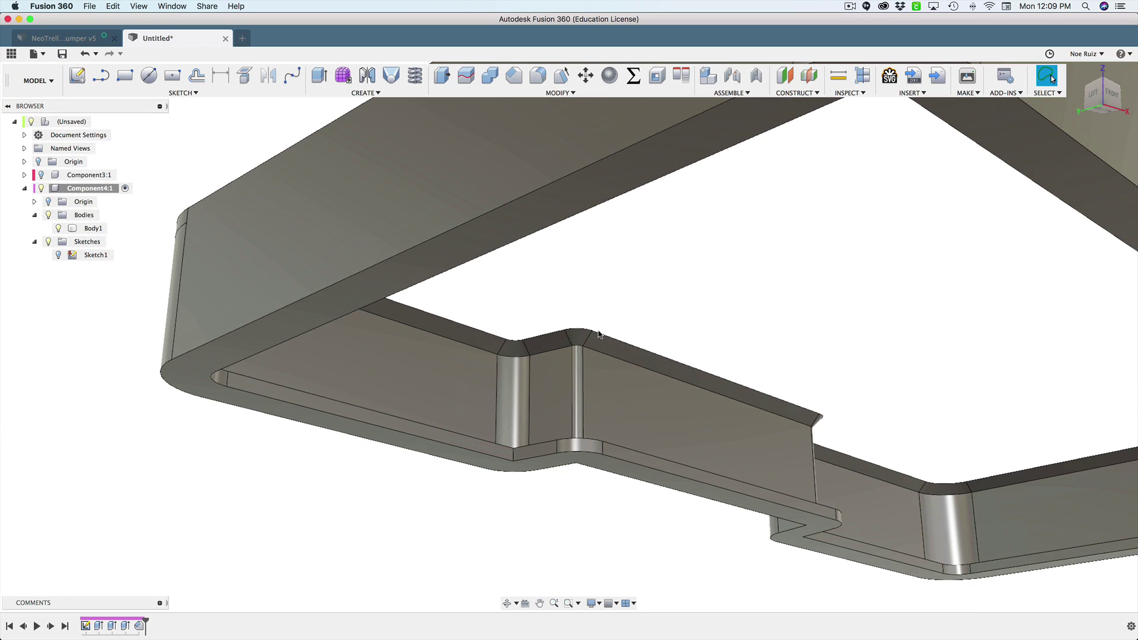
middle_click_drag(690, 278, 724, 419, "shift")
scroll(594, 386, "up", 5)
scroll(594, 385, "down", 5)
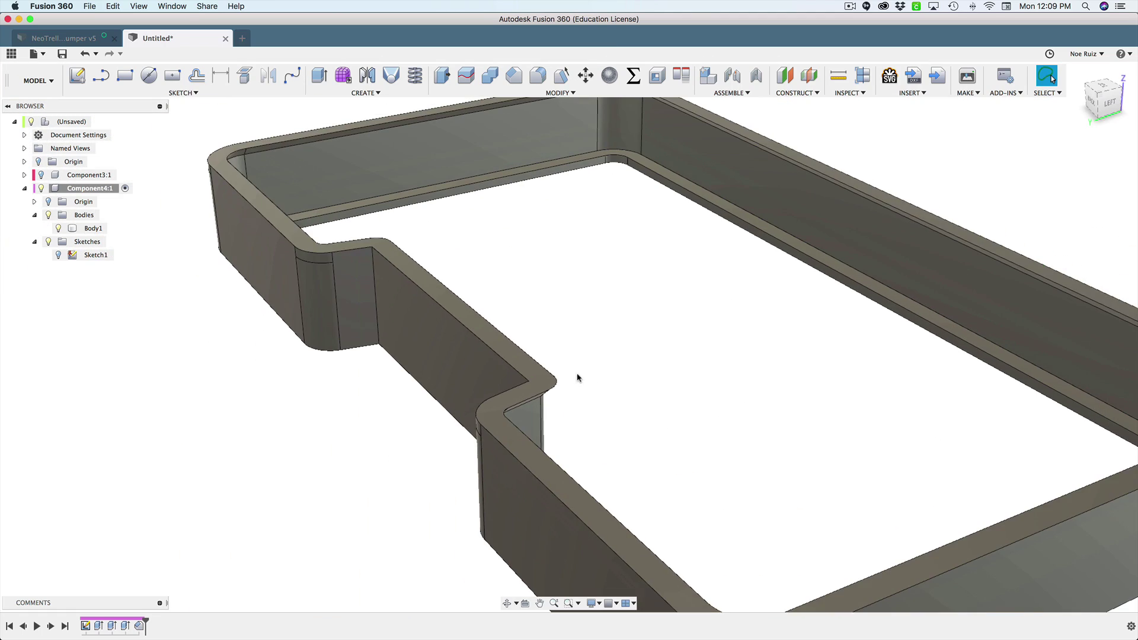
left_click(534, 373)
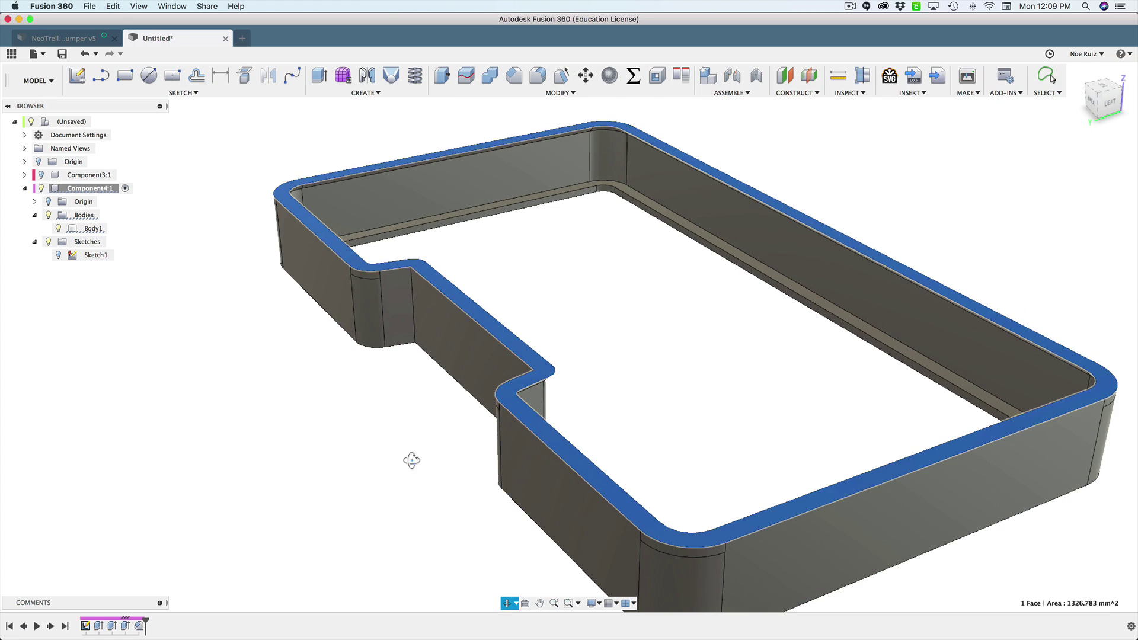
middle_click_drag(412, 460, 308, 509, "shift")
scroll(232, 556, "up", 5)
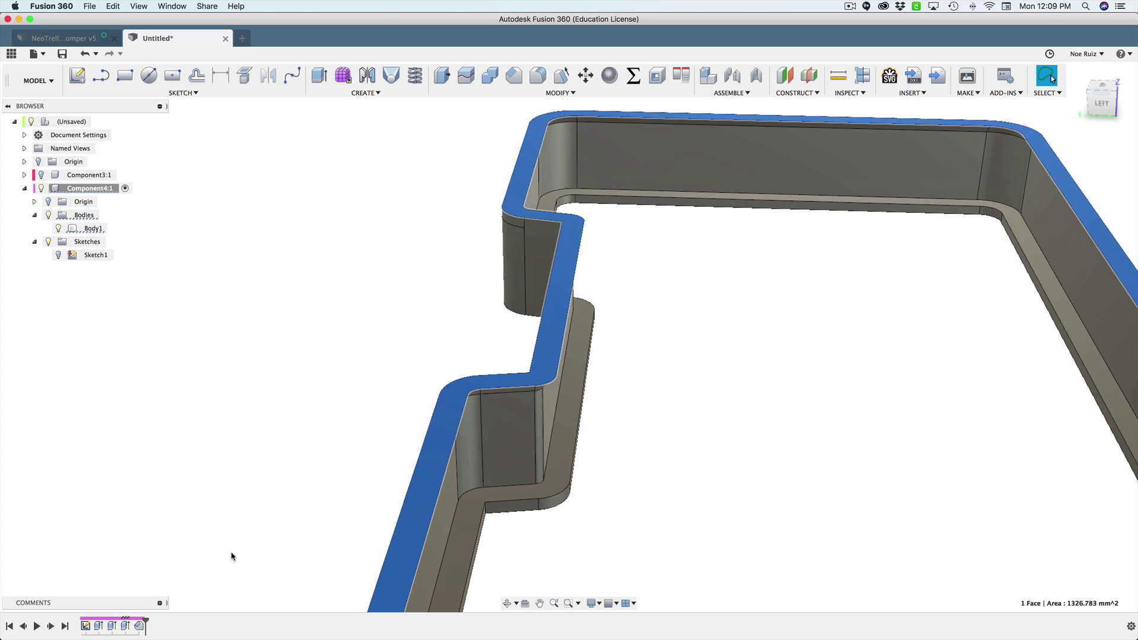
Set the upper rim extrusion's distance to -2 mm.
double_click(125, 626)
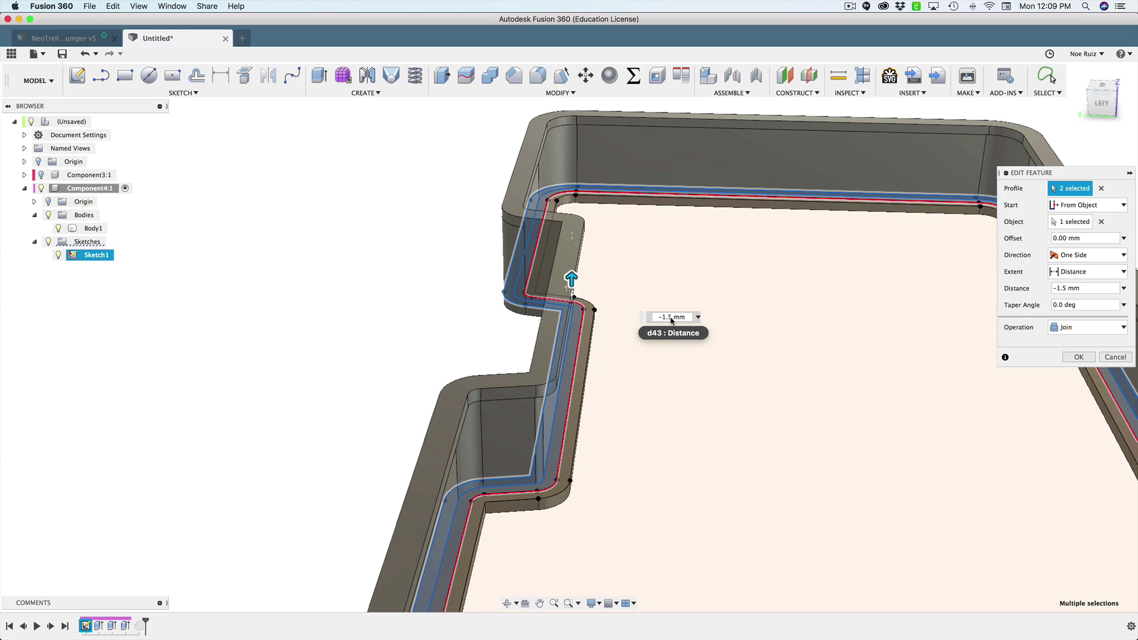
type("3")
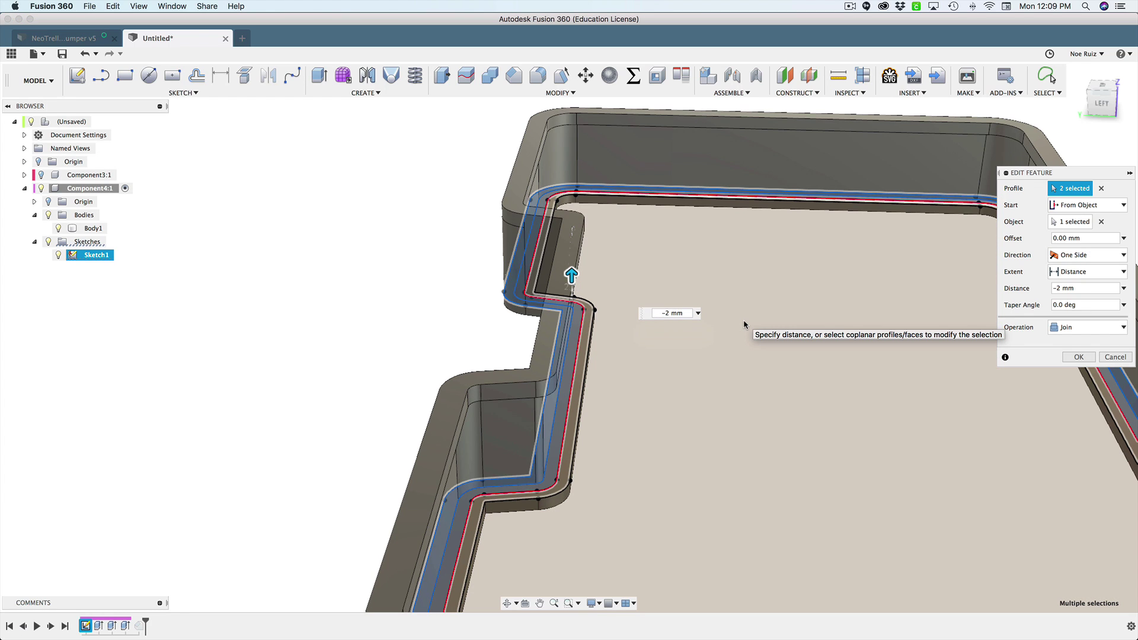
key("Return")
scroll(480, 393, "down", 5)
middle_click_drag(480, 393, 441, 399, "shift")
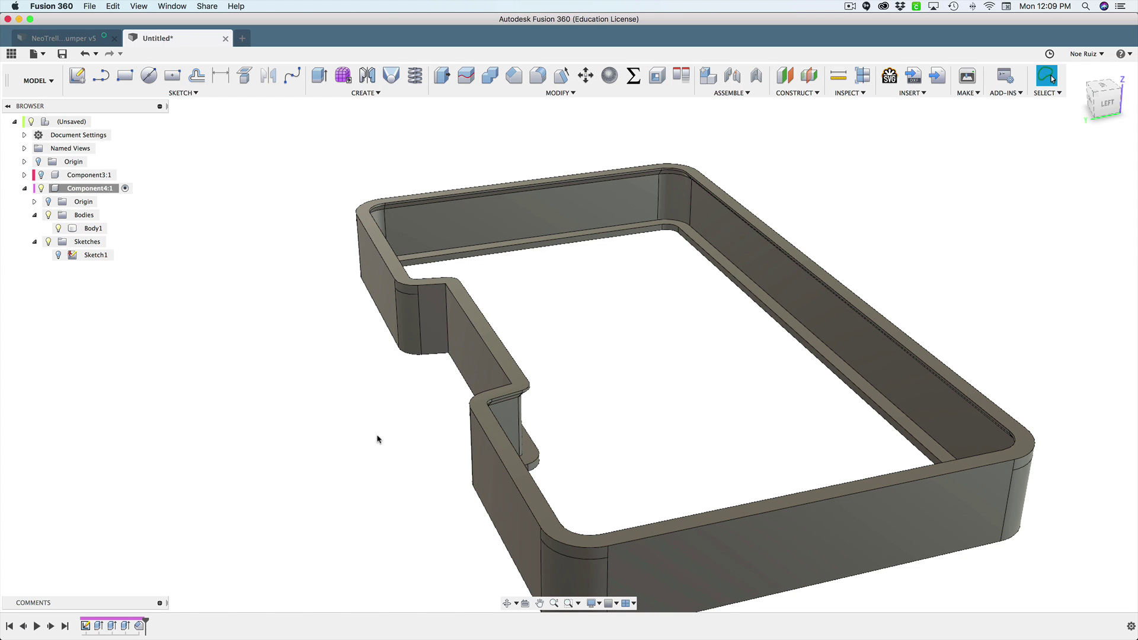
middle_click_drag(378, 440, 429, 441, "shift")
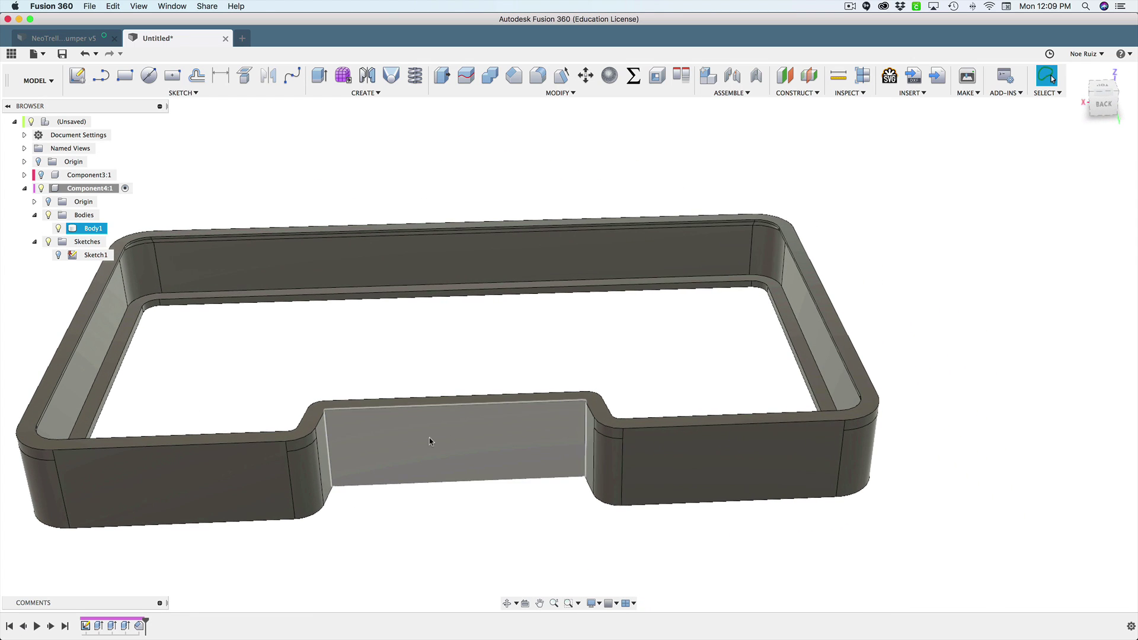
key("f")
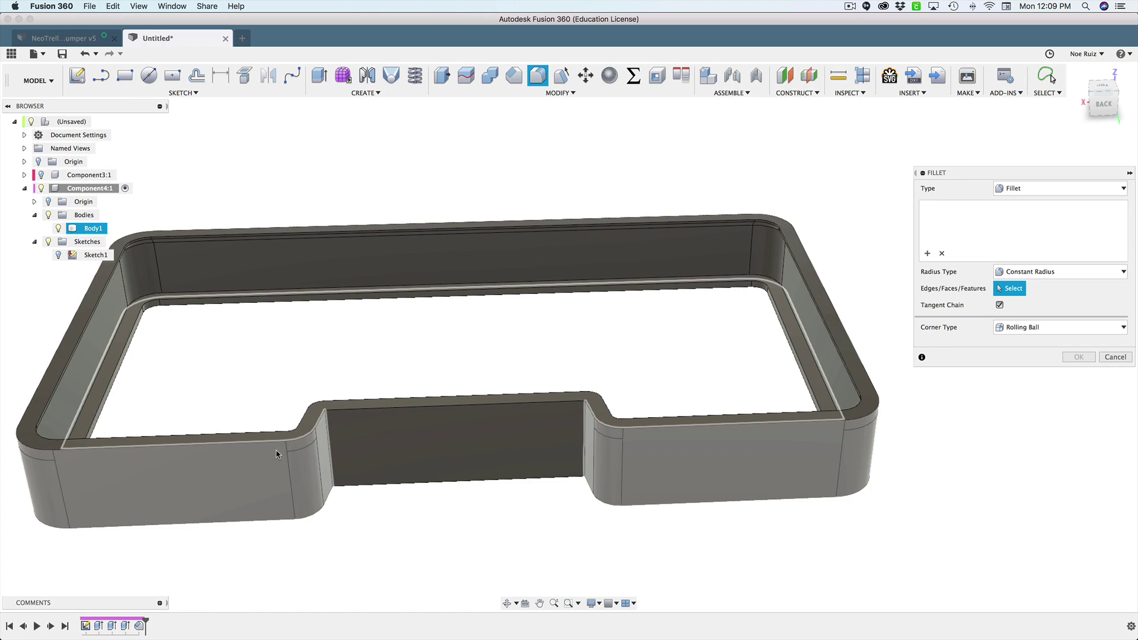
left_click(281, 446)
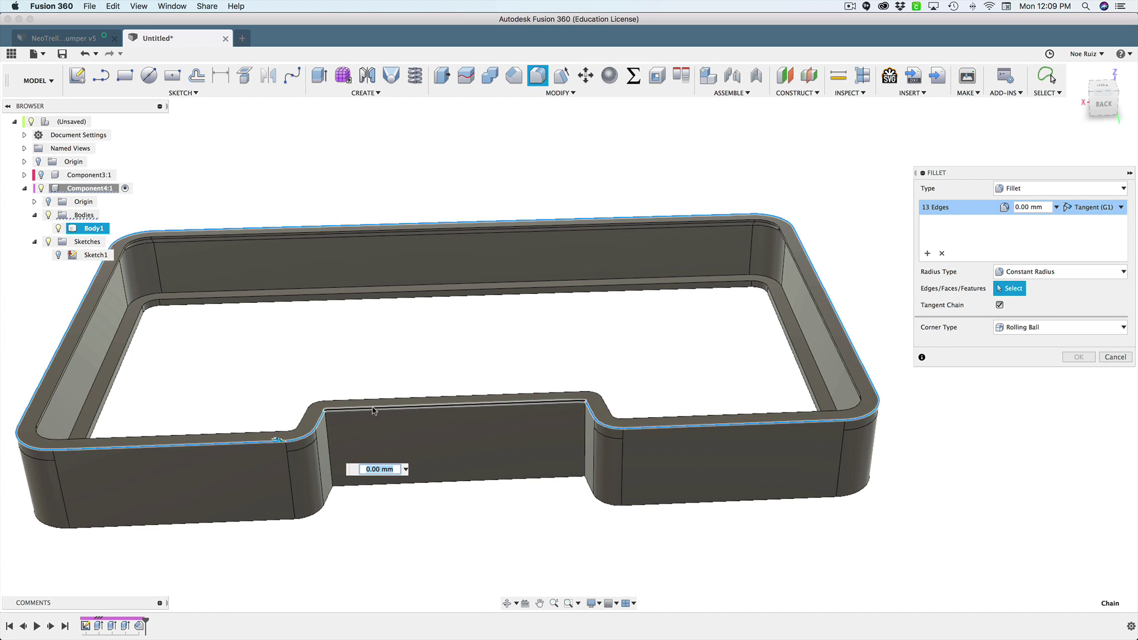
left_click(1111, 356)
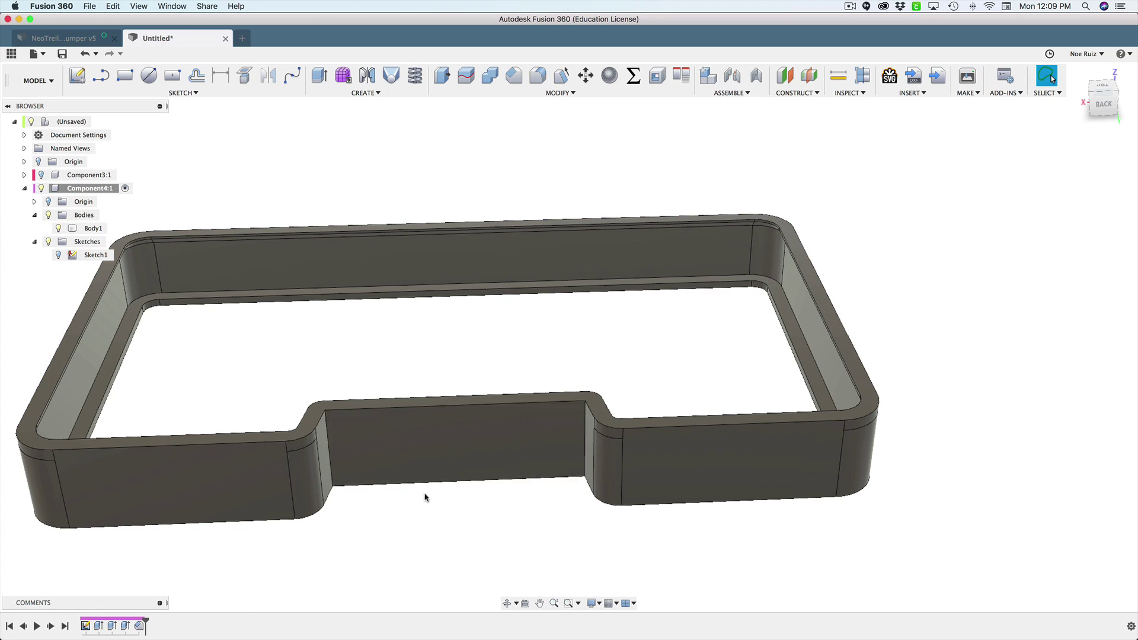
Fillet the two vertical inner corner edges of the notch with a 1 mm radius.
scroll(323, 418, "up", 3)
scroll(322, 426, "down", 2)
key("f")
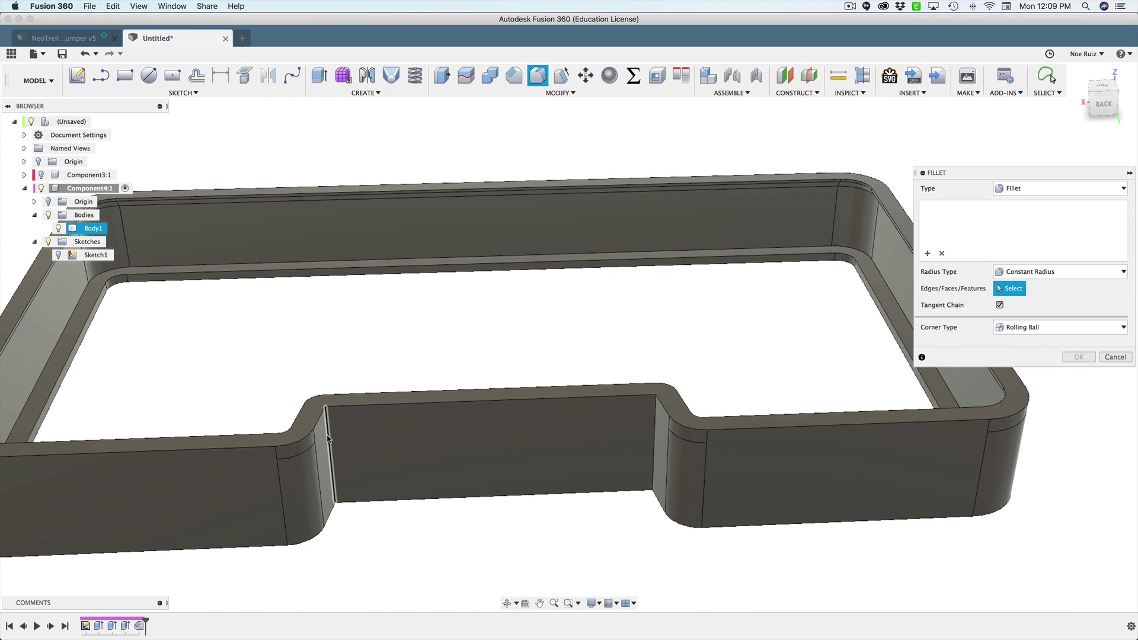
left_click(330, 442)
middle_click_drag(603, 505, 652, 492, "shift")
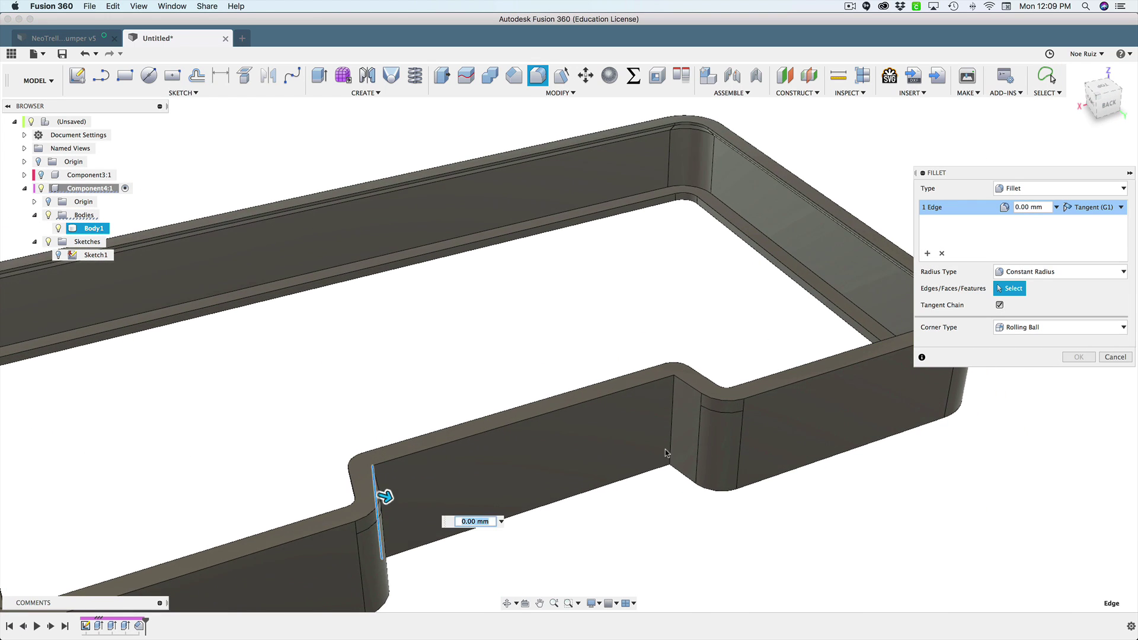
left_click(672, 419)
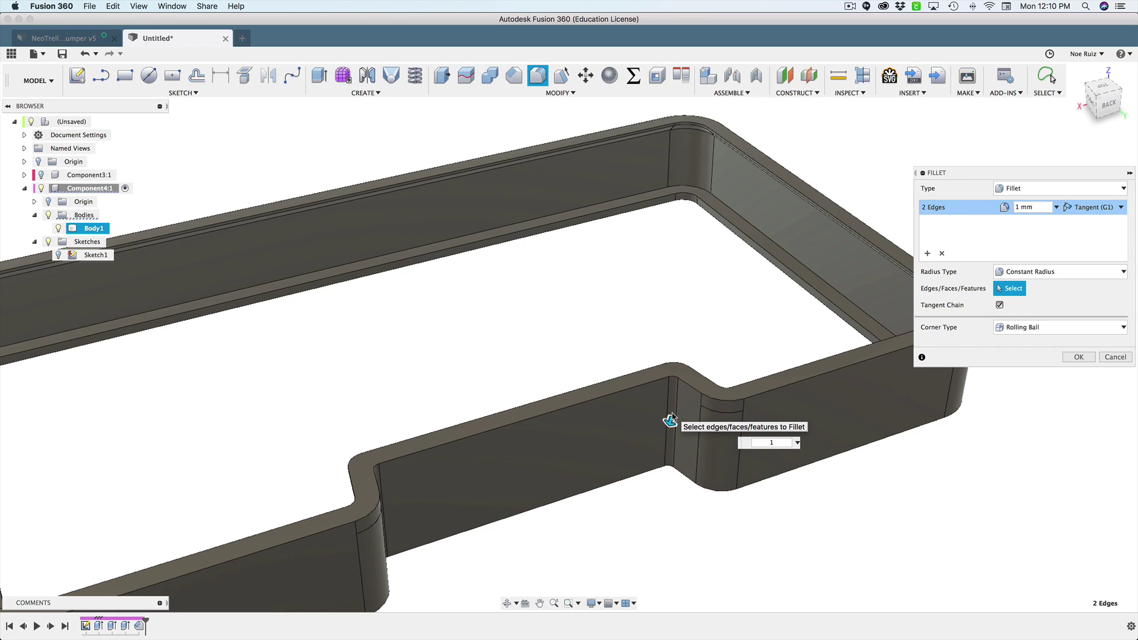
key("Return")
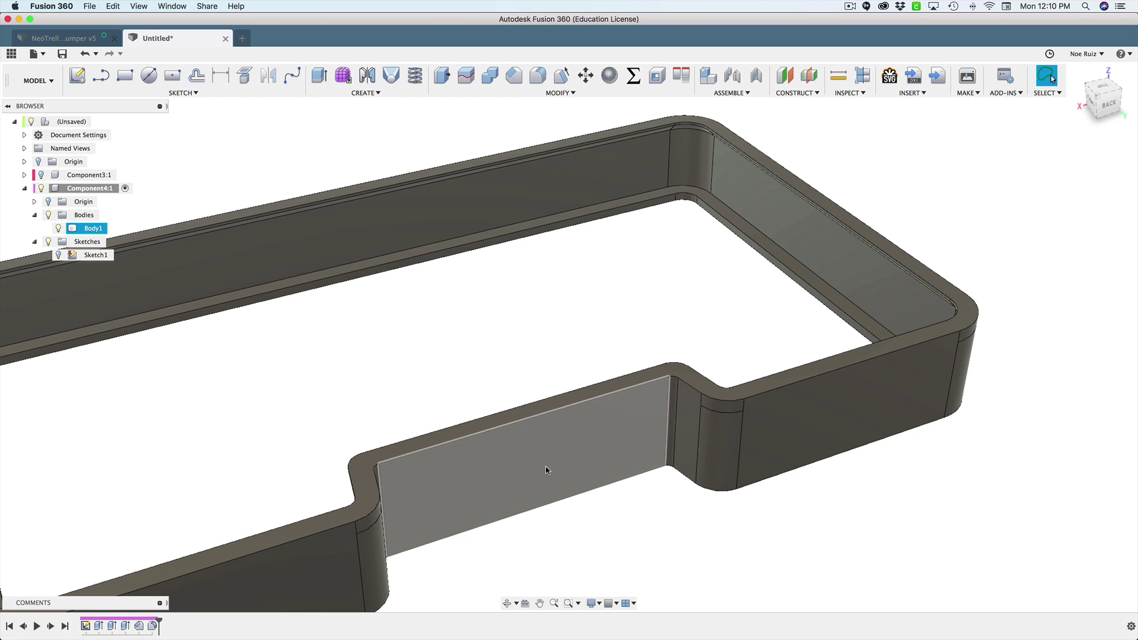
Start a fillet on the outer upper edge loop of the case wall with a 1.5 mm radius.
key("f")
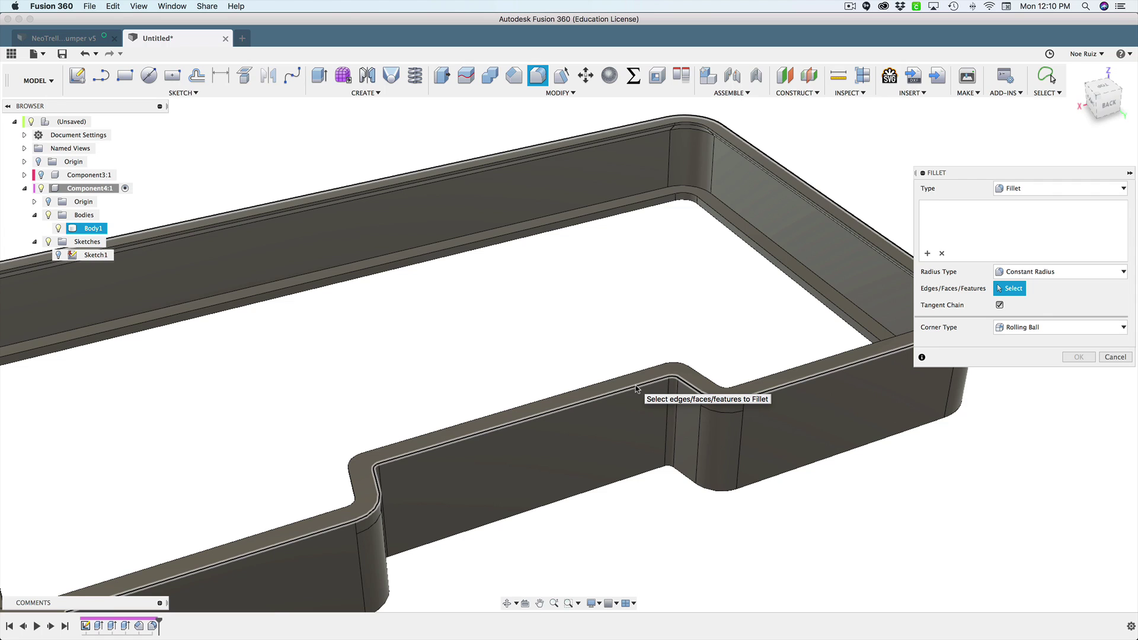
left_click(636, 387)
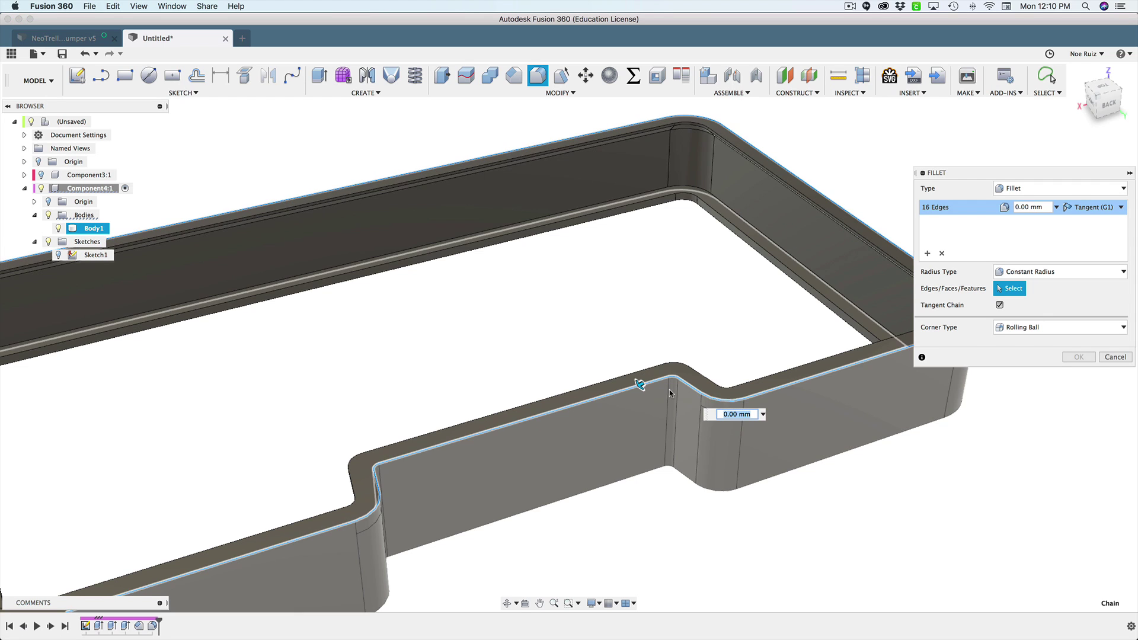
scroll(606, 409, "down", 5)
scroll(631, 454, "up", 1)
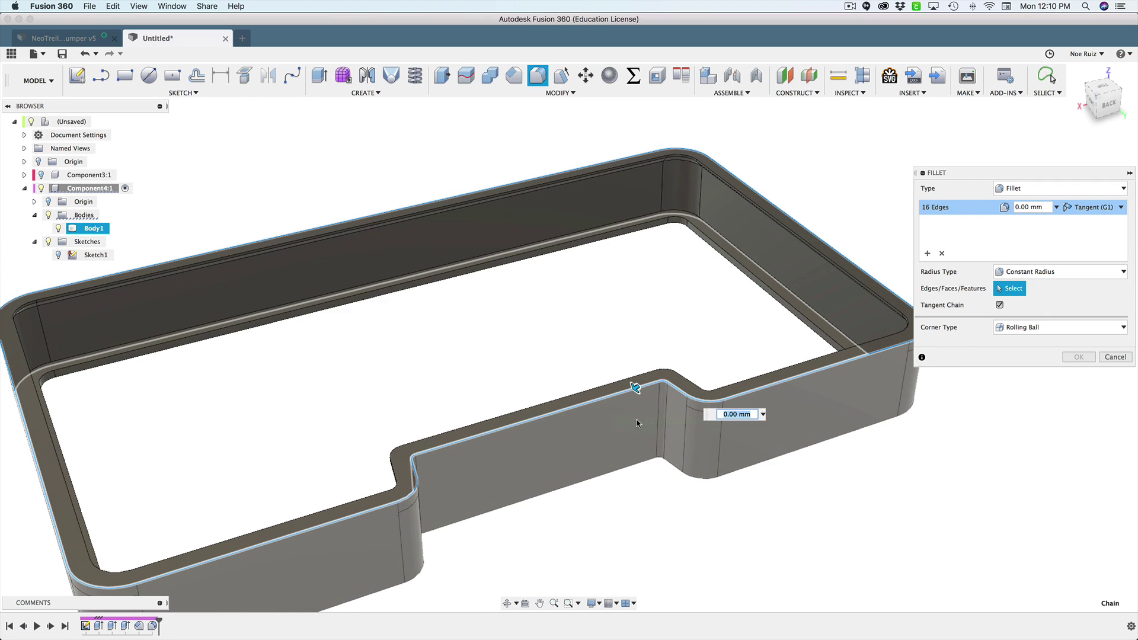
scroll(635, 453, "up", 4)
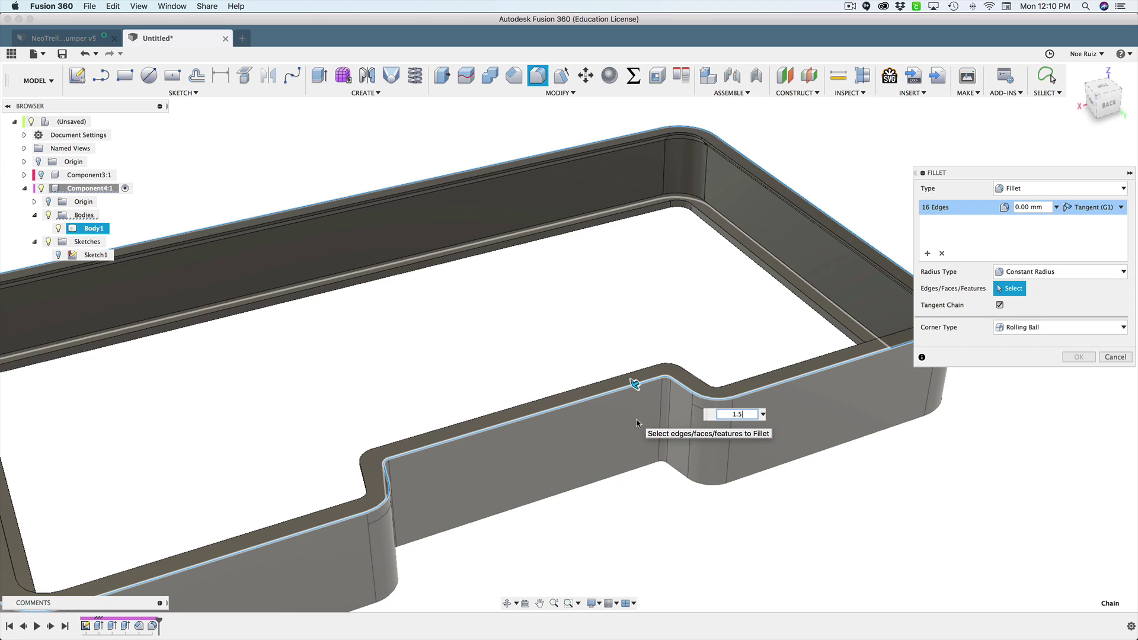
type("1.5")
key("Return")
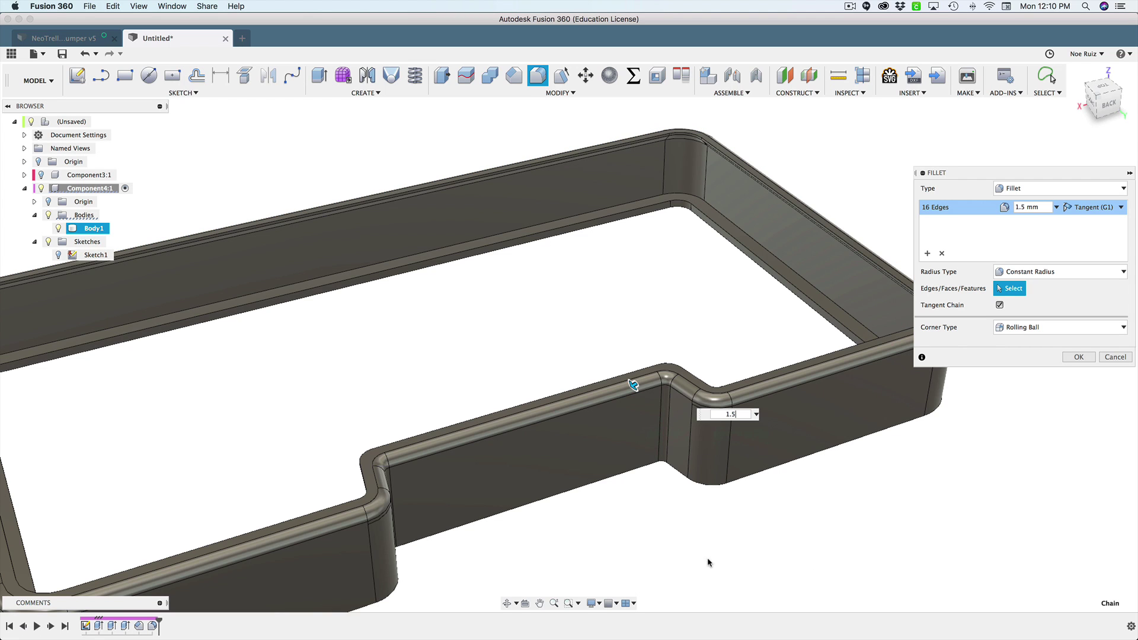
Add the outer lower edge loop to the 1.5 mm fillet and complete it.
middle_click_drag(709, 564, 682, 523, "shift")
scroll(681, 524, "down", 3)
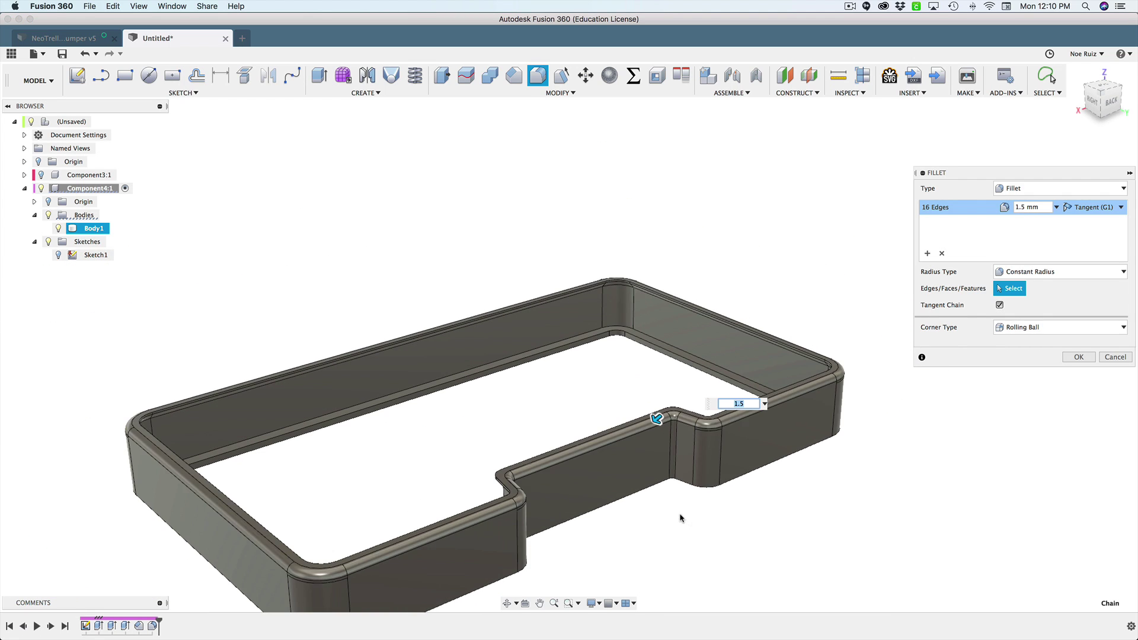
left_click(680, 491)
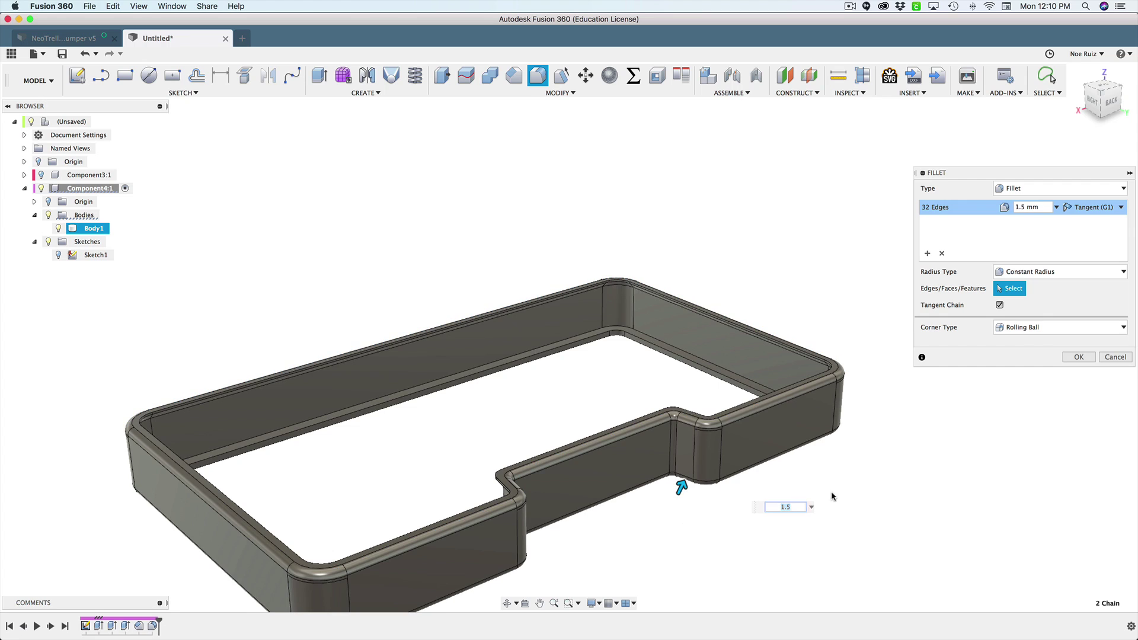
middle_click_drag(832, 495, 716, 497, "shift")
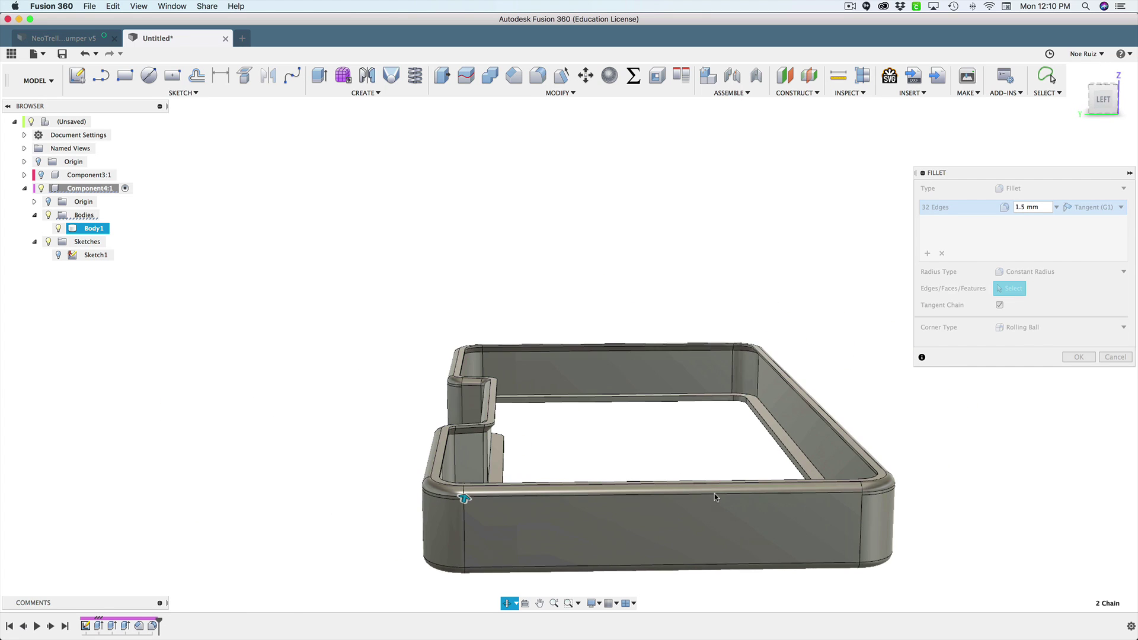
key("Return")
middle_click_drag(339, 432, 452, 443, "shift")
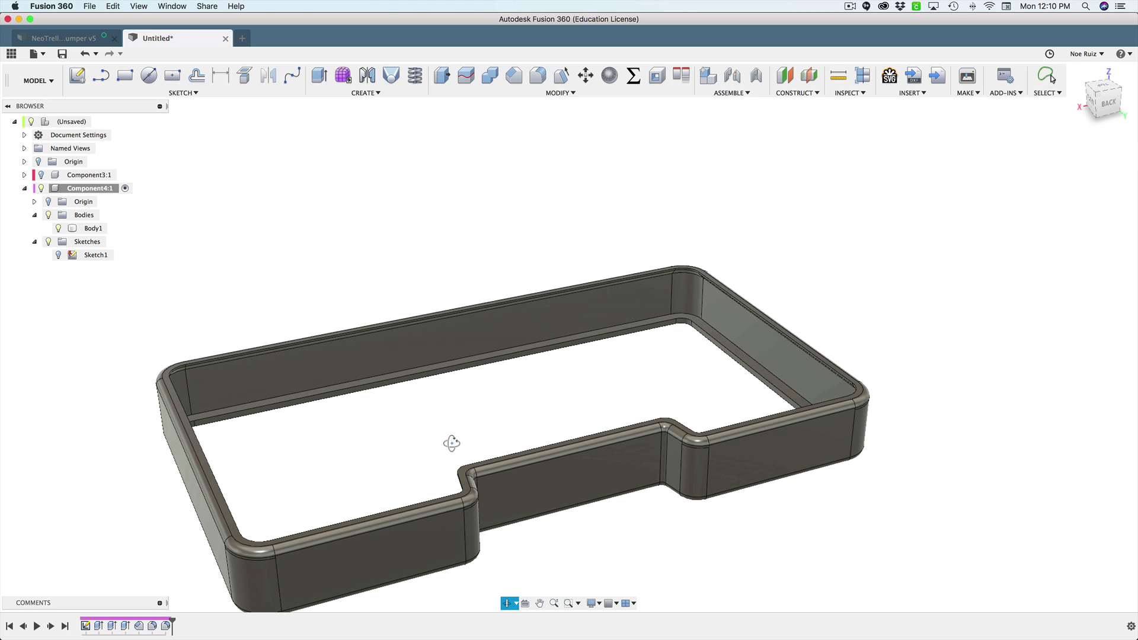
Switch to Chrome, examine the board's connector layout on the Adafruit NeoTrellis M4 product page, and return to Fusion 360.
key("super+Tab")
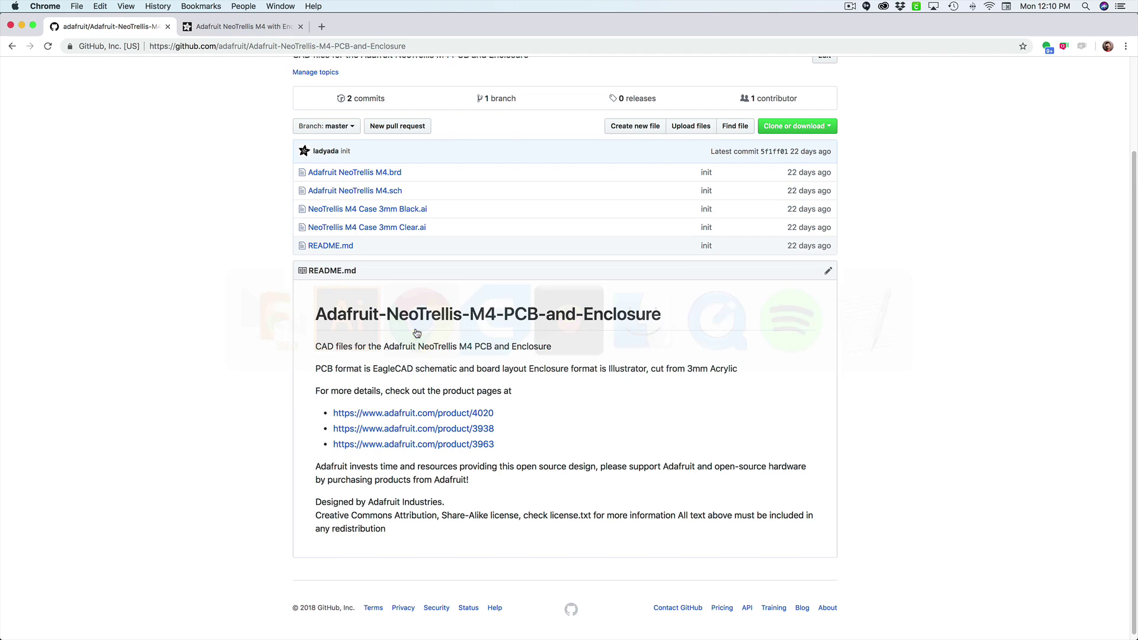
left_click(204, 34)
scroll(527, 334, "up", 5)
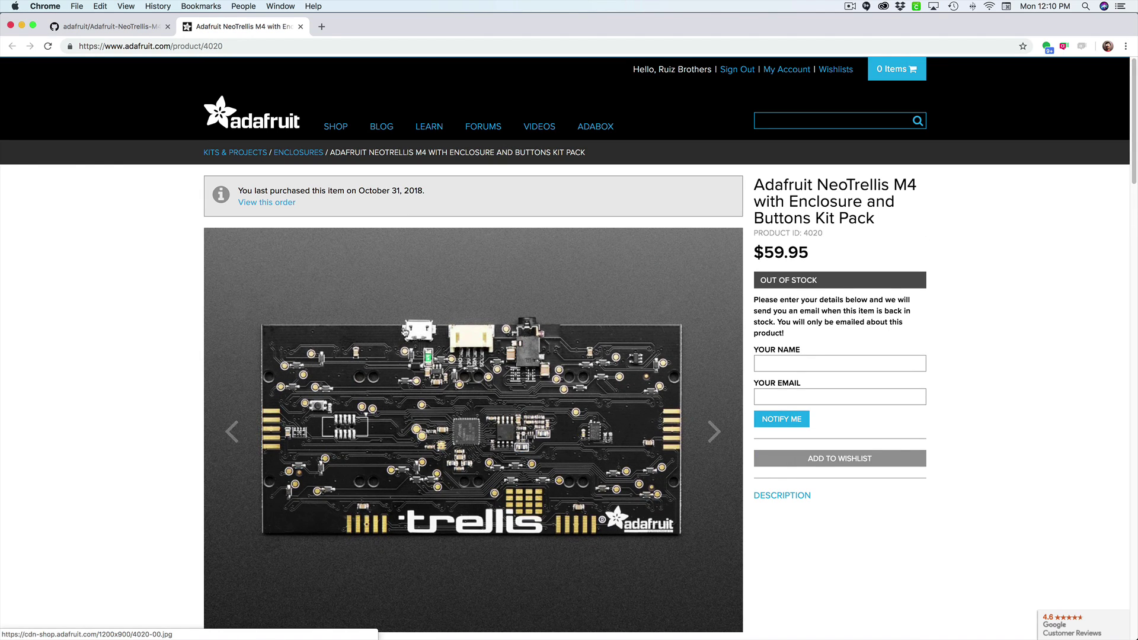
key("super+Tab")
Create a sketch on the outer face of the recessed notch wall and view it squarely from the back.
middle_click_drag(610, 579, 612, 537, "shift")
key("Escape")
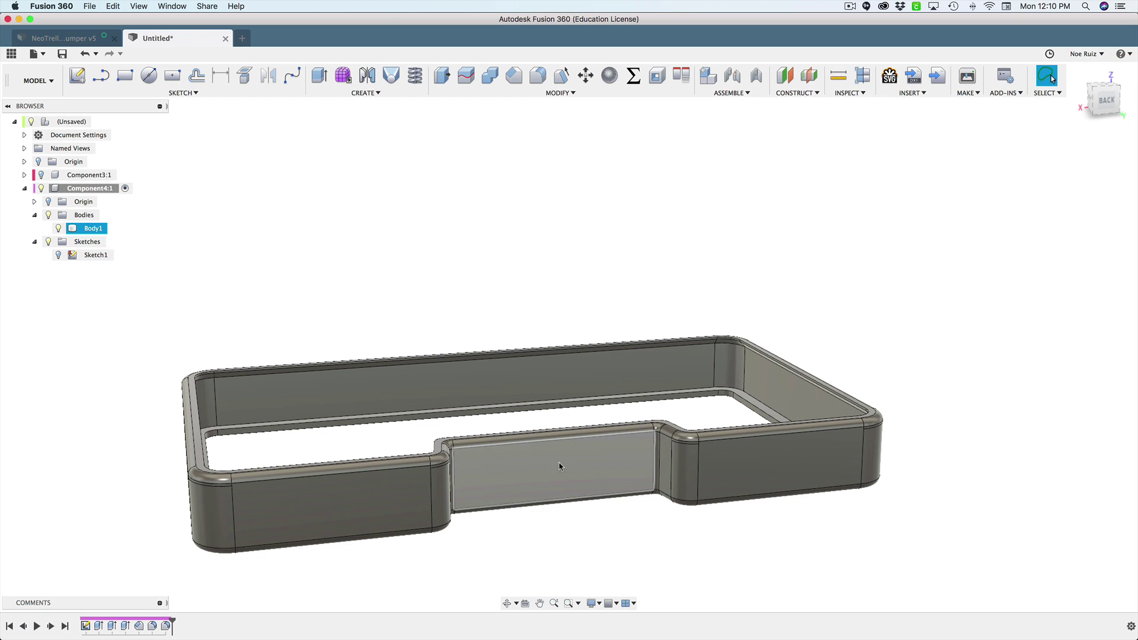
left_click(531, 455)
left_click(589, 467)
mouse_move(569, 548)
middle_mouse_down()
mouse_move(624, 503)
mouse_move(589, 473)
mouse_move(627, 511)
middle_mouse_up()
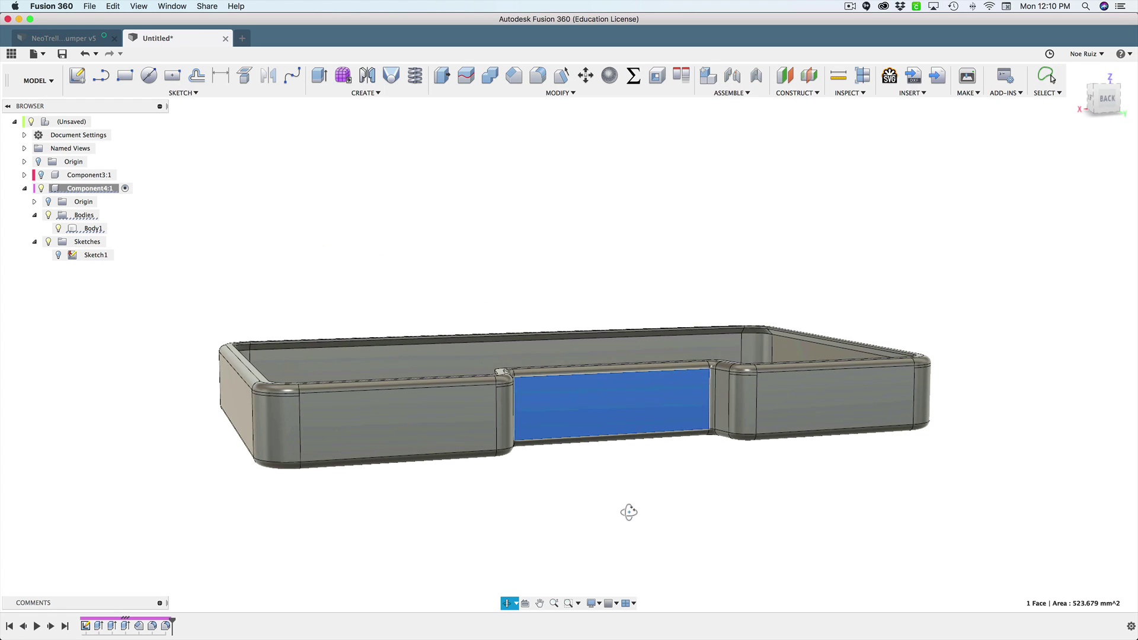
left_click(77, 77)
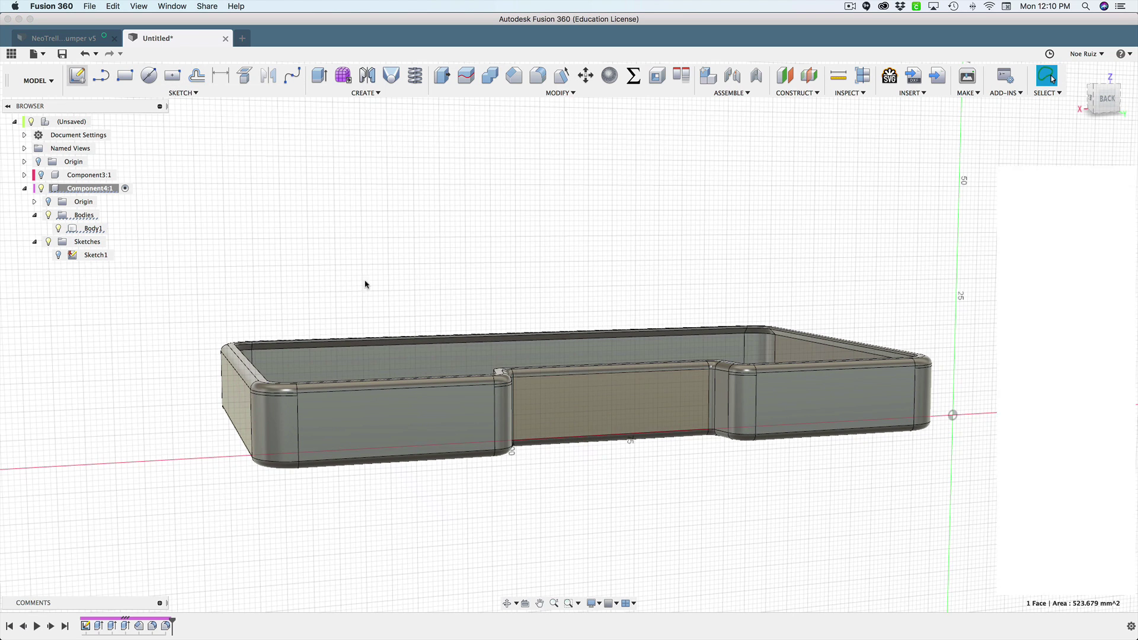
scroll(678, 308, "up", 5)
scroll(678, 308, "down", 2)
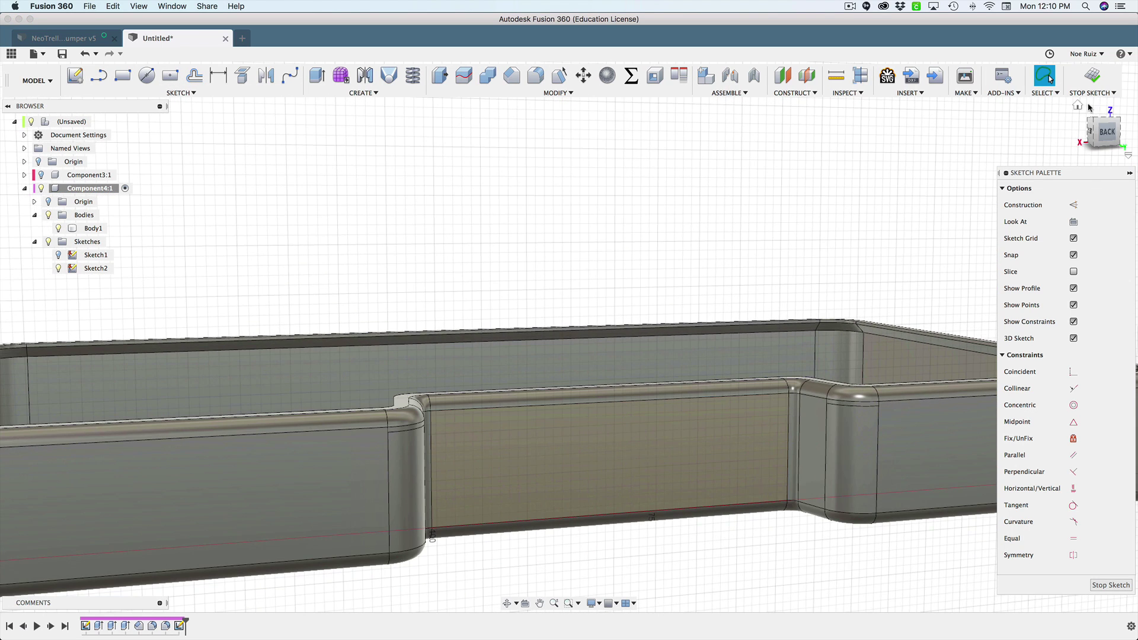
left_click(1107, 133)
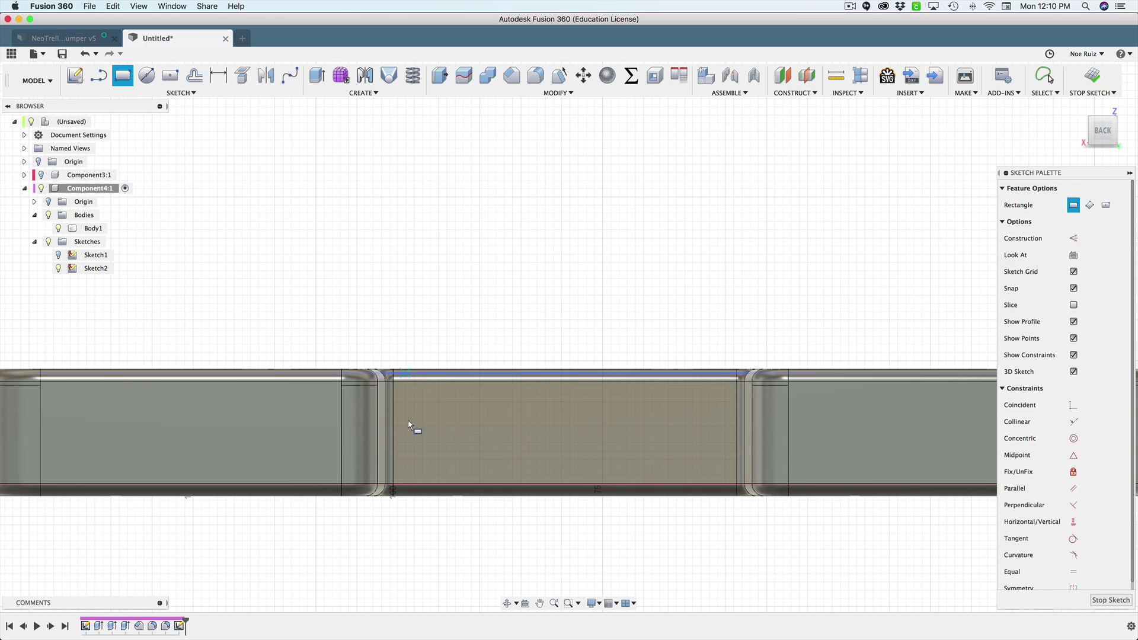
Sketch a rectangle about 37 mm wide over the notch face, extending above the upper rim.
scroll(422, 384, "up", 5)
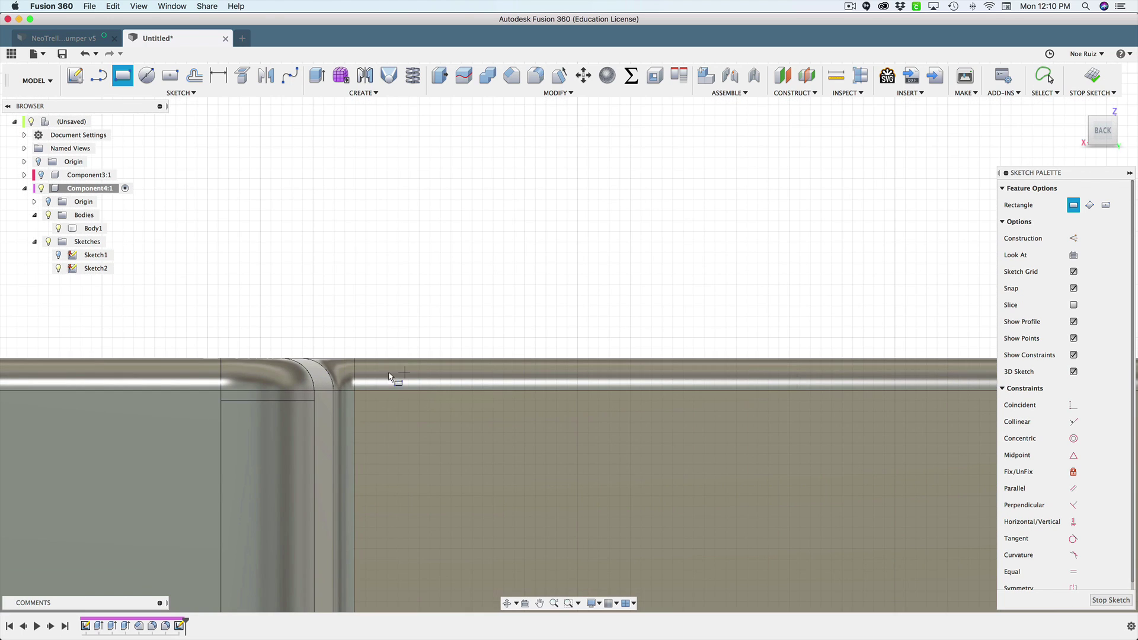
scroll(488, 363, "down", 3)
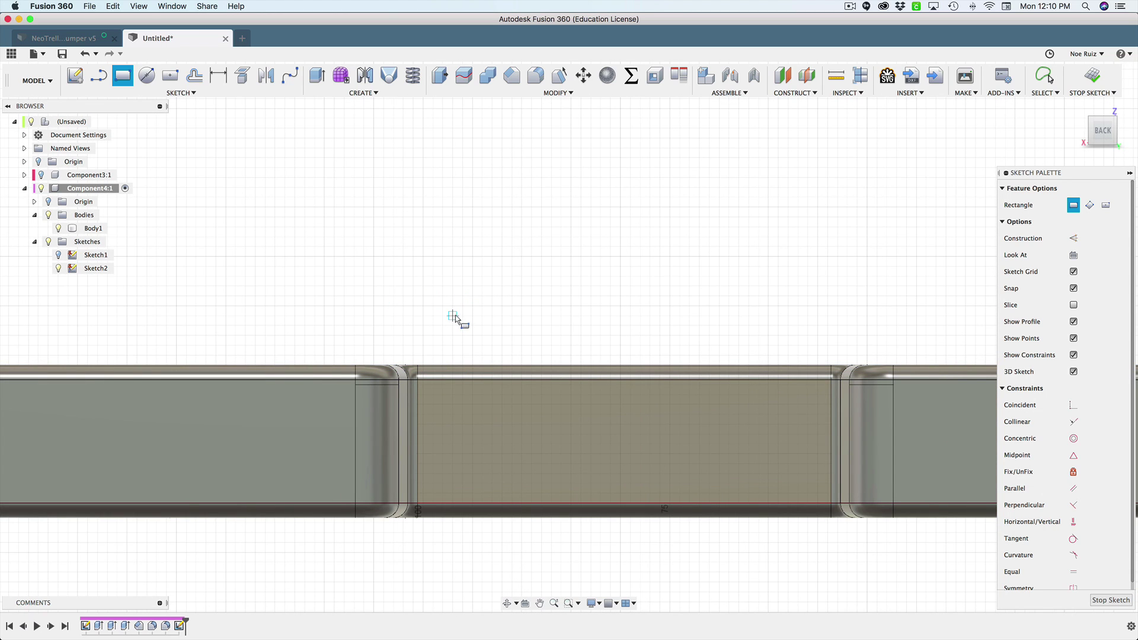
left_click(453, 306)
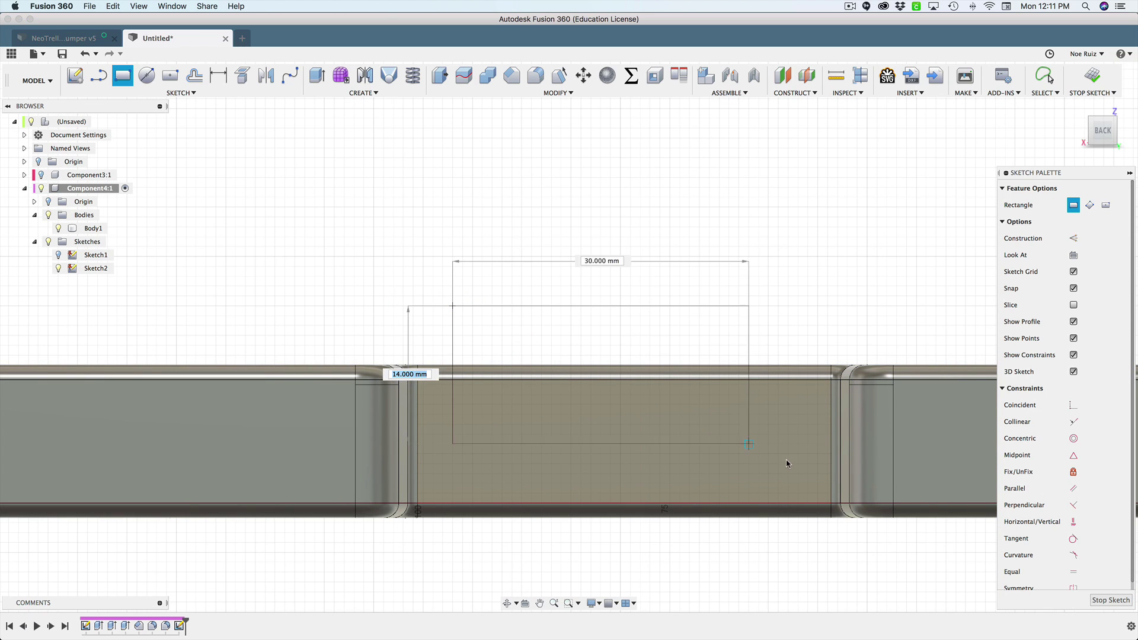
left_click(817, 482)
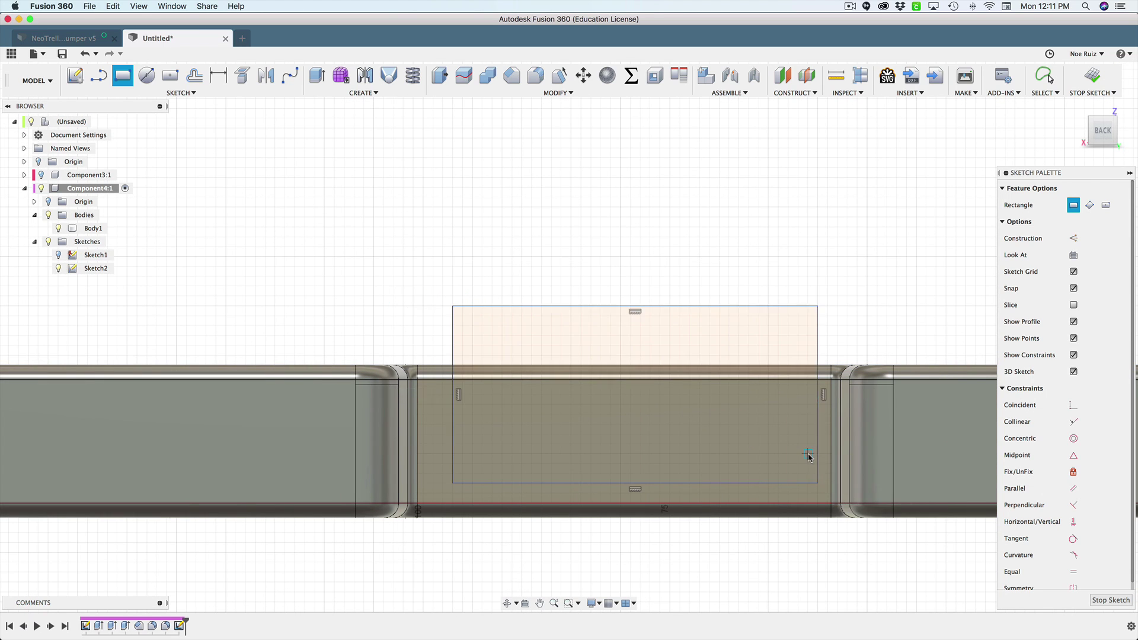
scroll(804, 458, "down", 3)
key("Escape")
scroll(803, 457, "up", 5)
Dimension the gaps between the rectangle's vertical sides and the notch face's side edges to 1.5 mm each.
middle_click_drag(803, 457, 785, 400)
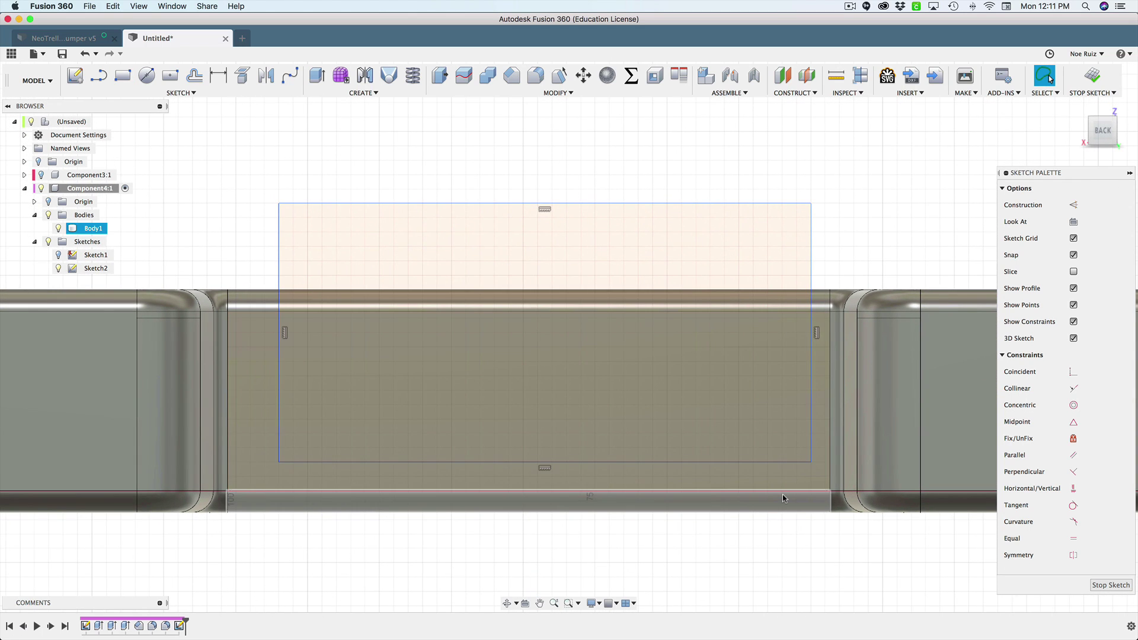
key("d")
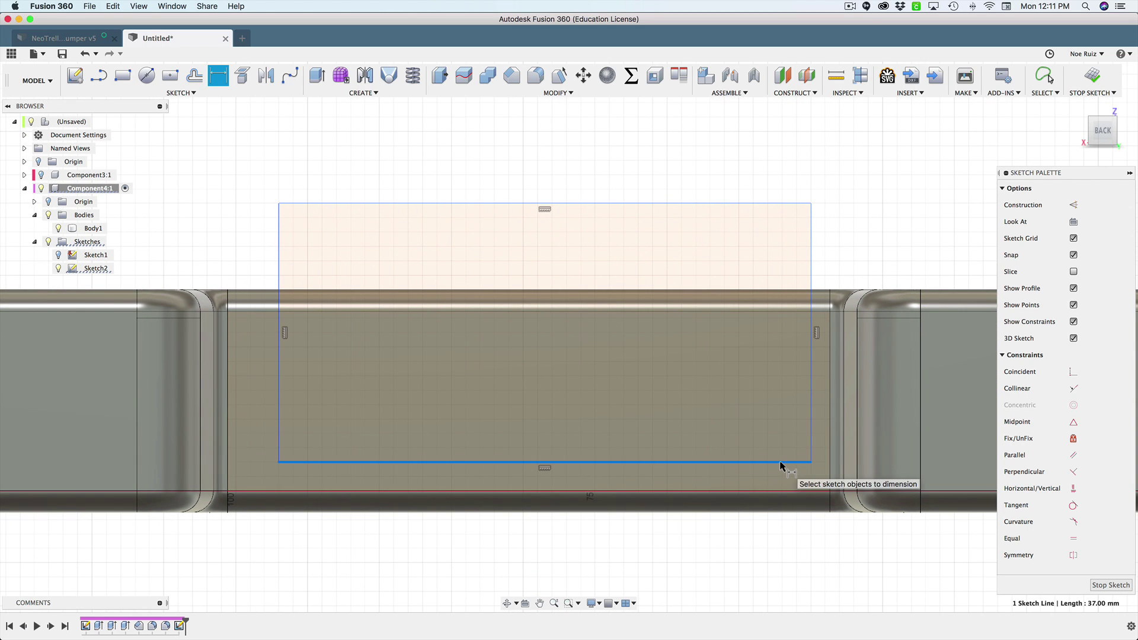
key("Escape")
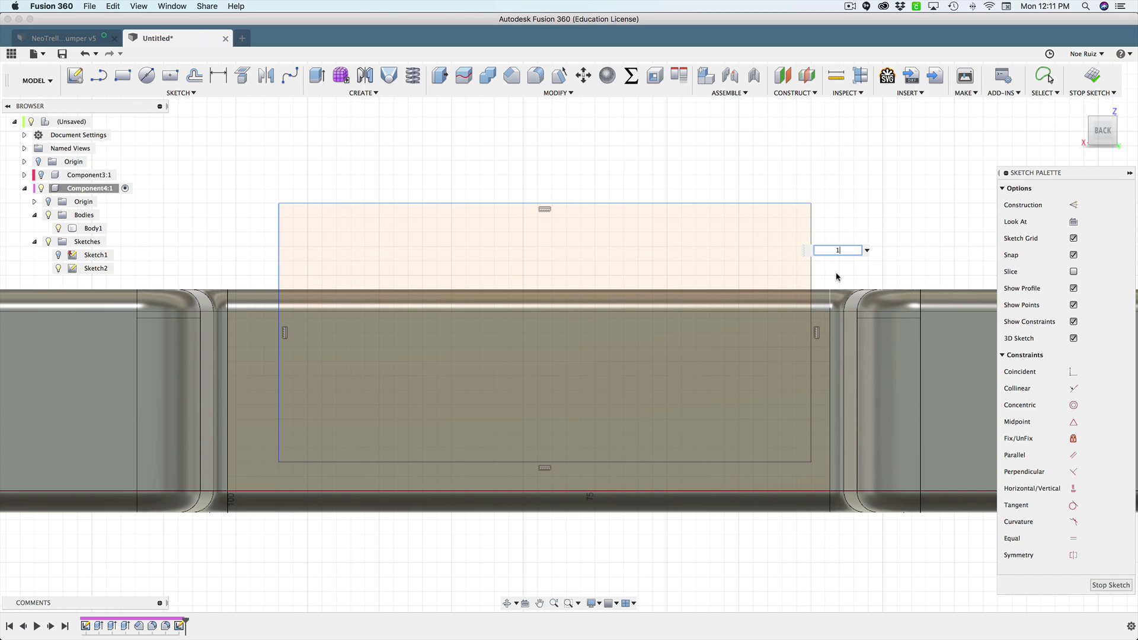
scroll(474, 249, "left", 5)
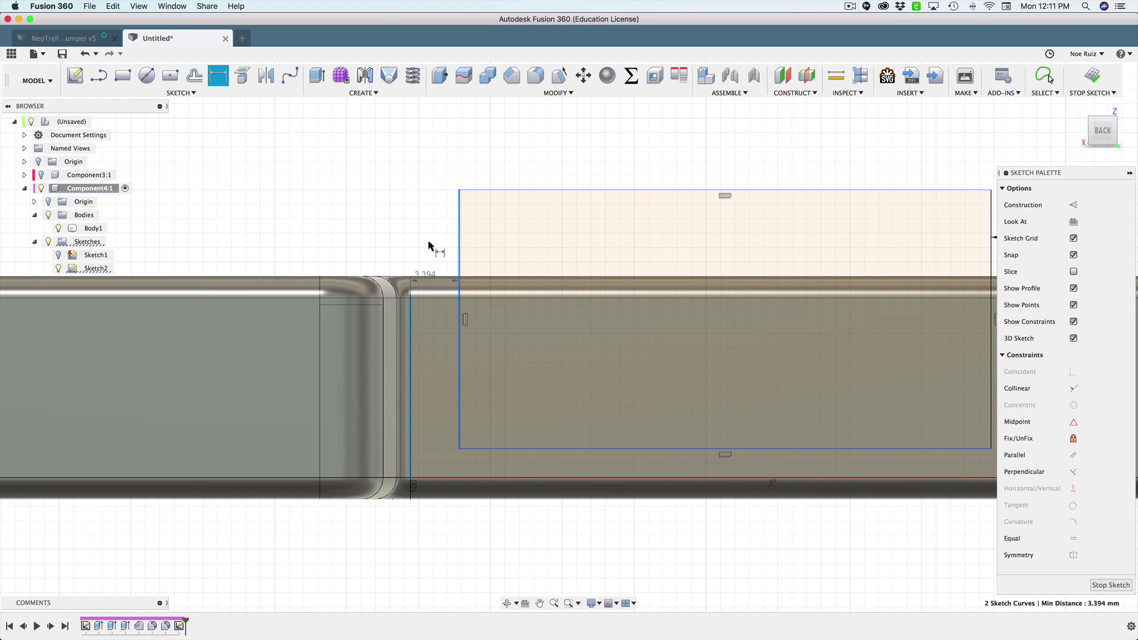
type("5")
key("Return")
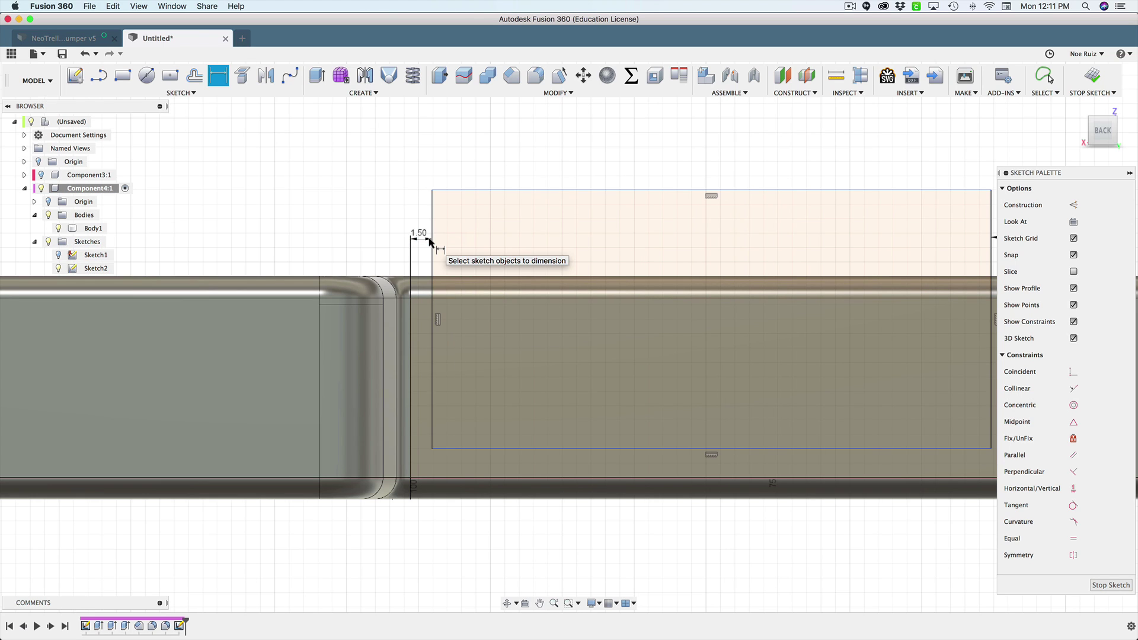
key("Escape")
Make the rectangle's lower line collinear with the notch face's lower edge and raise its upper line farther above the rim.
scroll(537, 320, "down", 3)
left_click_drag(606, 421, 607, 411)
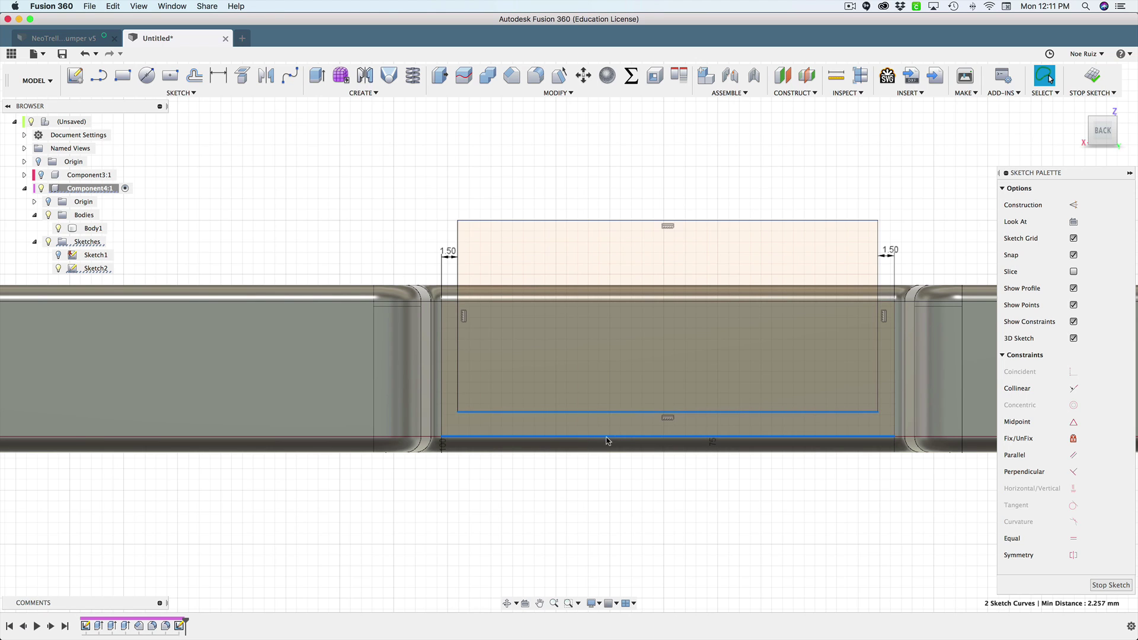
left_click(1076, 388)
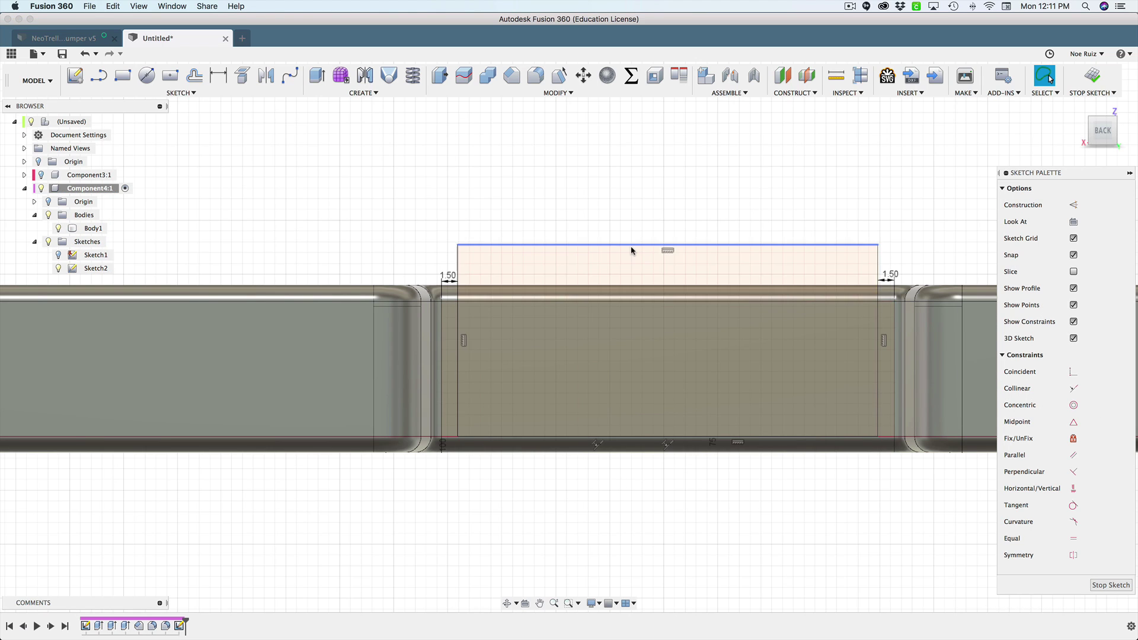
mouse_move(631, 250)
left_mouse_down()
mouse_move(627, 274)
mouse_move(627, 216)
mouse_move(626, 226)
left_mouse_up()
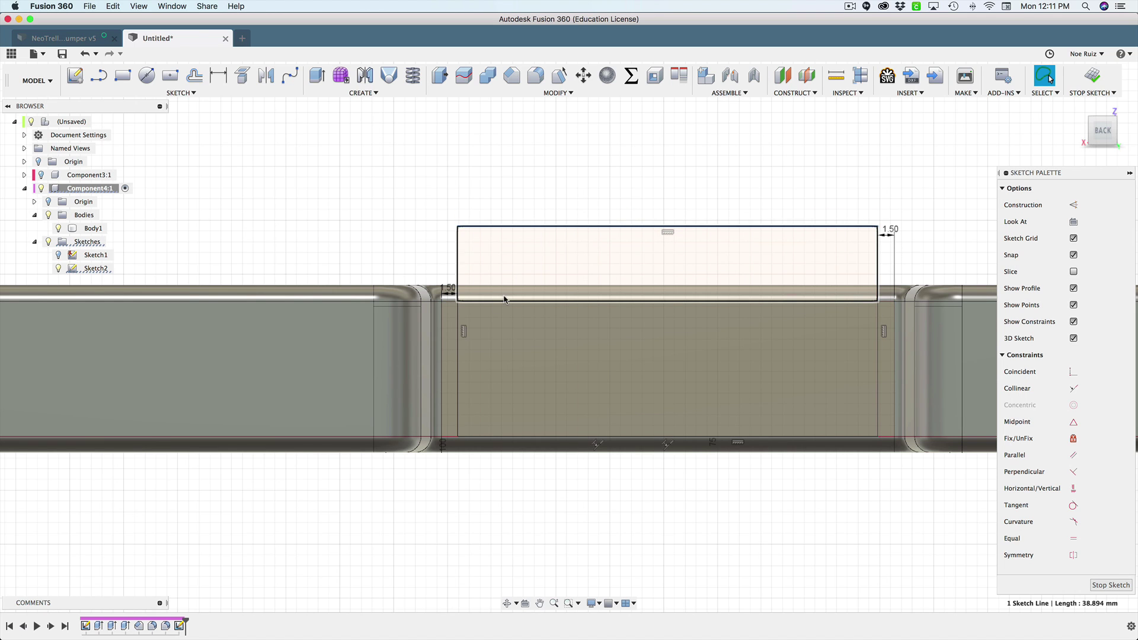
Finish the sketch and extrude both rectangle profiles -13 mm as a cut through the recessed notch wall.
middle_click_drag(396, 236, 643, 316, "shift")
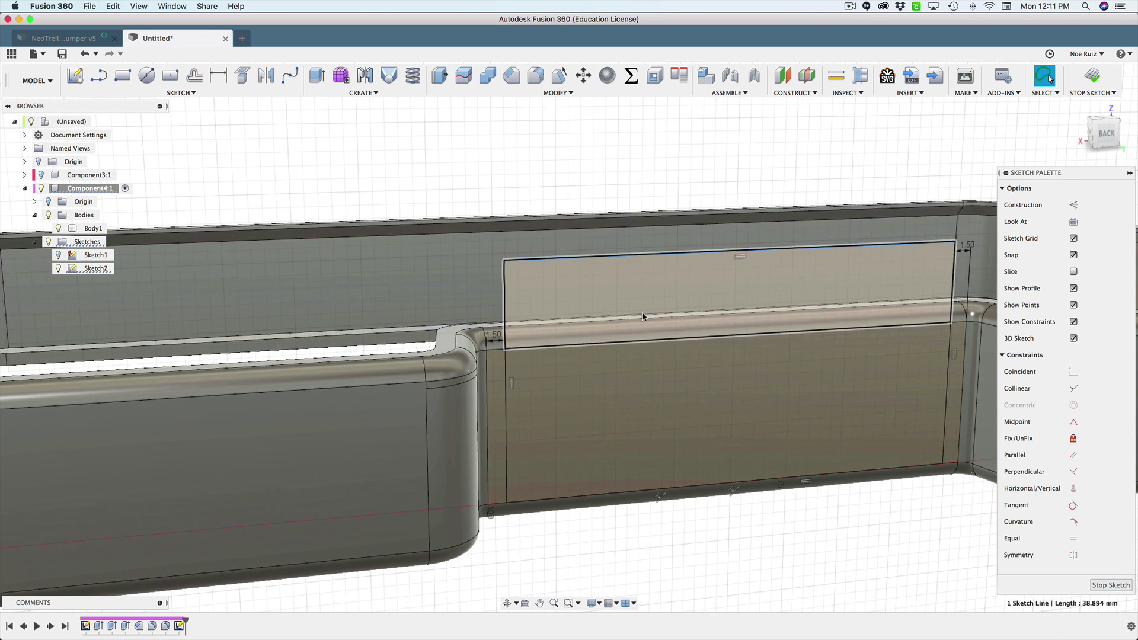
left_click(1094, 77)
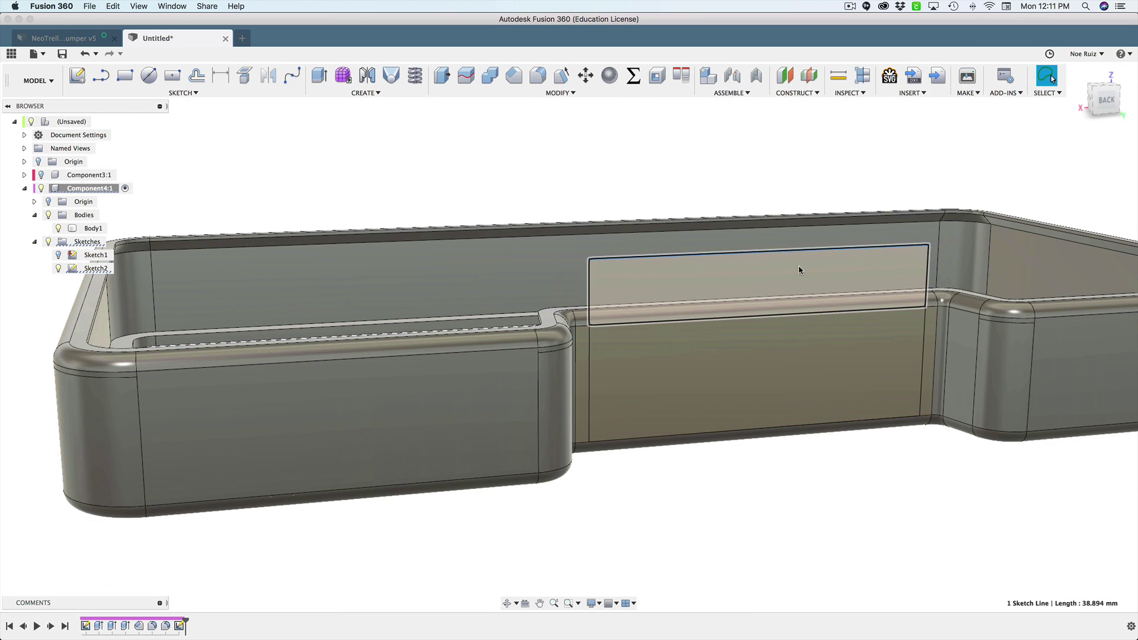
left_click(792, 332, "shift")
key("e")
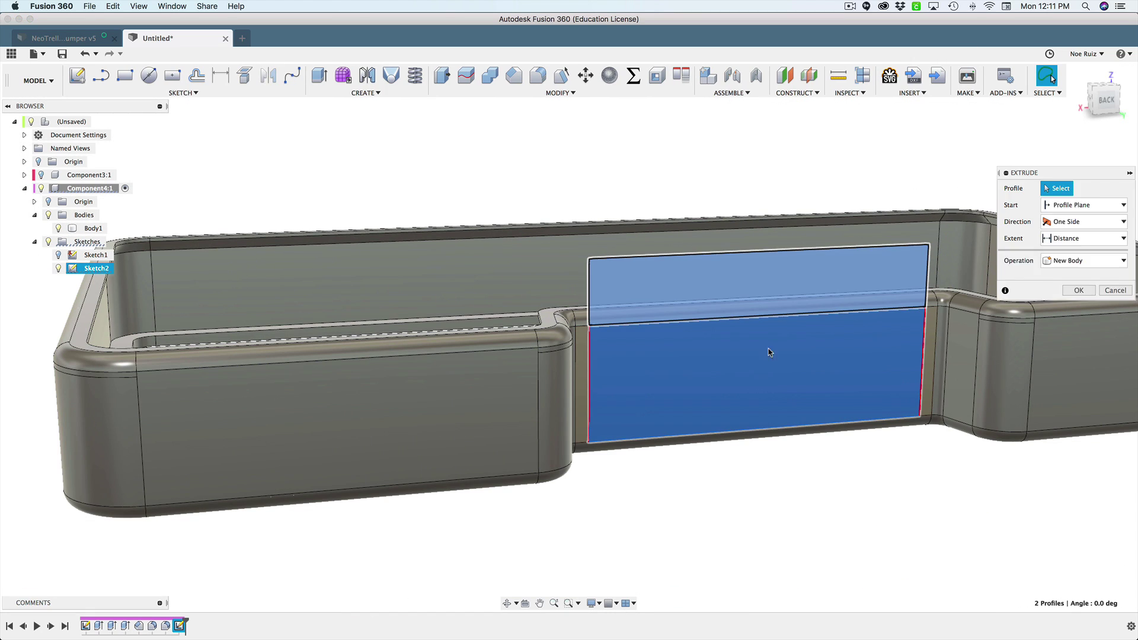
middle_click_drag(777, 471, 842, 506, "shift")
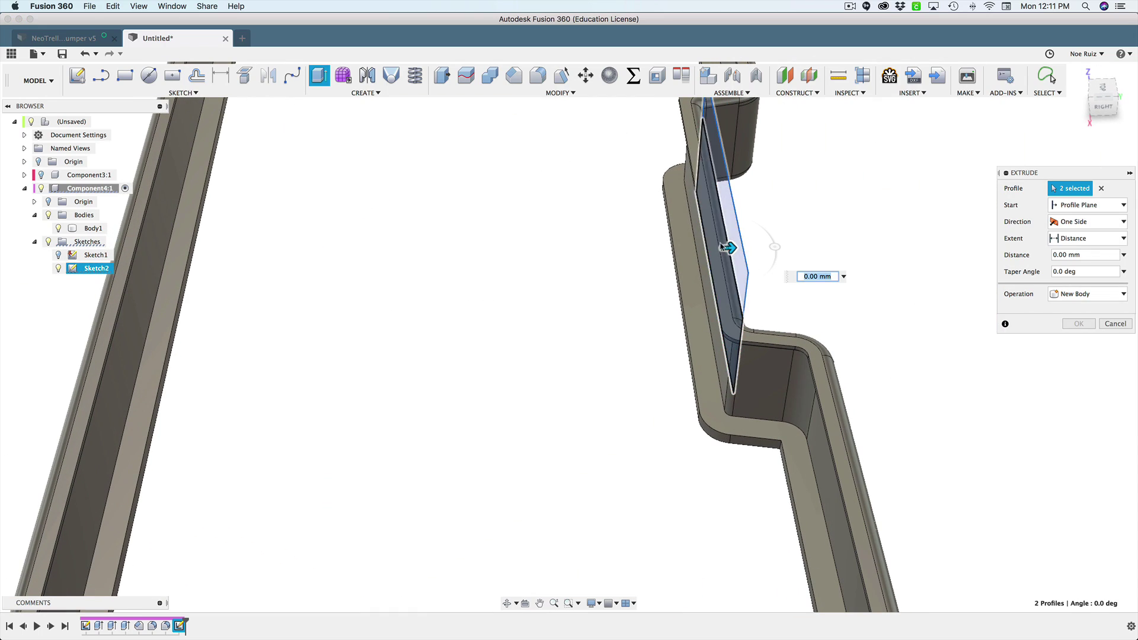
left_click_drag(725, 246, 626, 261)
middle_click_drag(553, 353, 617, 415, "shift")
middle_click_drag(679, 444, 699, 435, "shift")
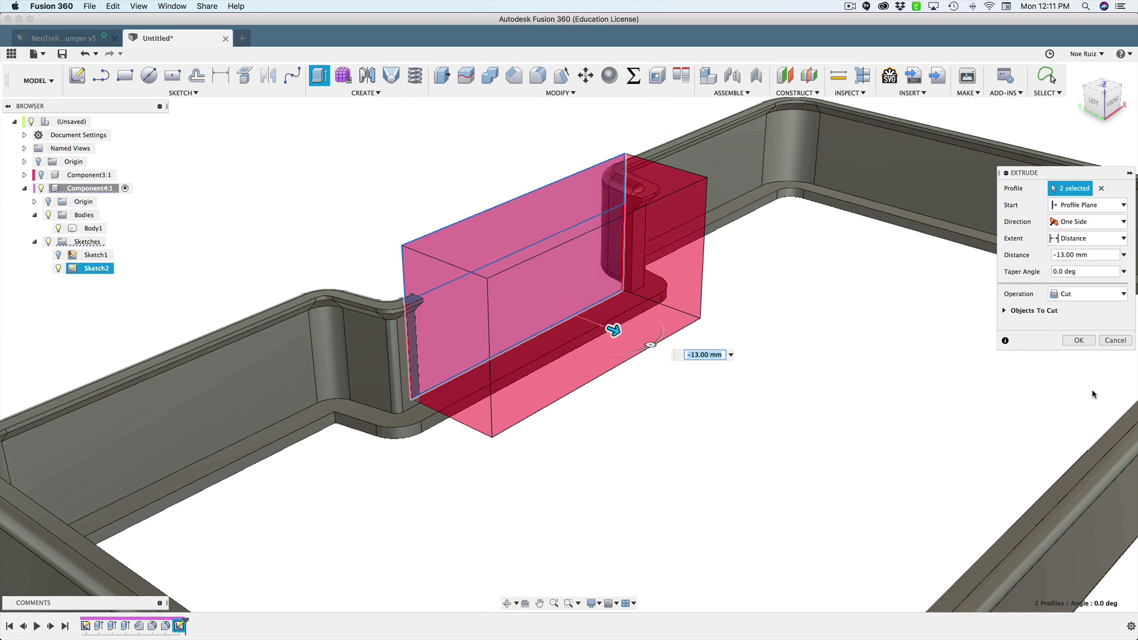
left_click(1071, 344)
Fillet the two short edges where the opening's side walls meet the remaining lower strip.
middle_click_drag(625, 368, 497, 393, "shift")
left_click(497, 393)
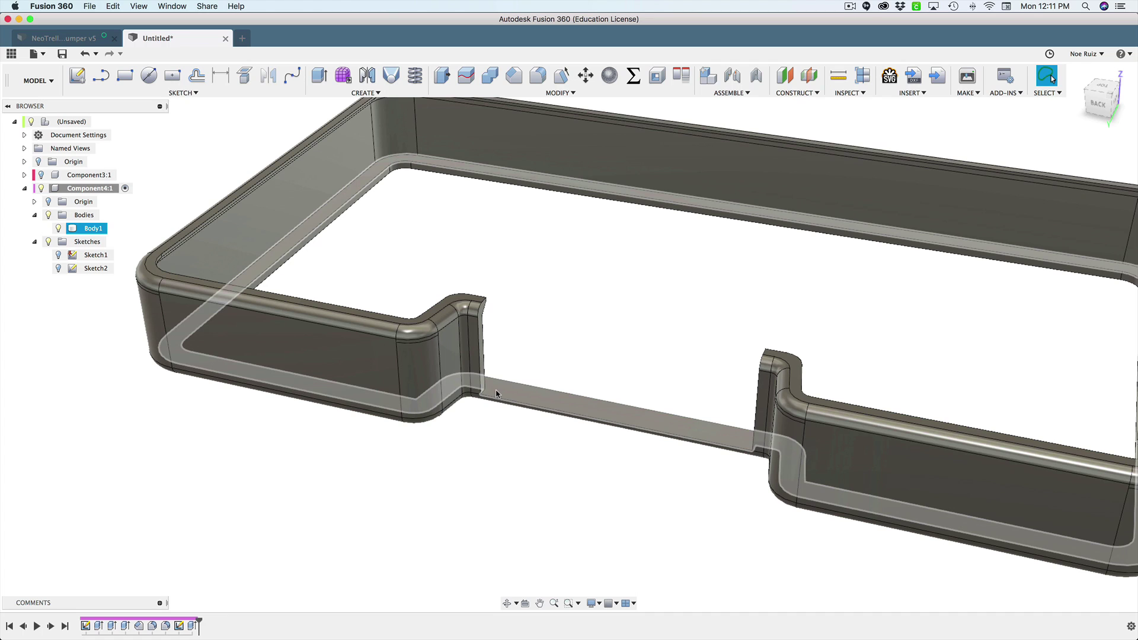
scroll(495, 403, "up", 5)
key("f")
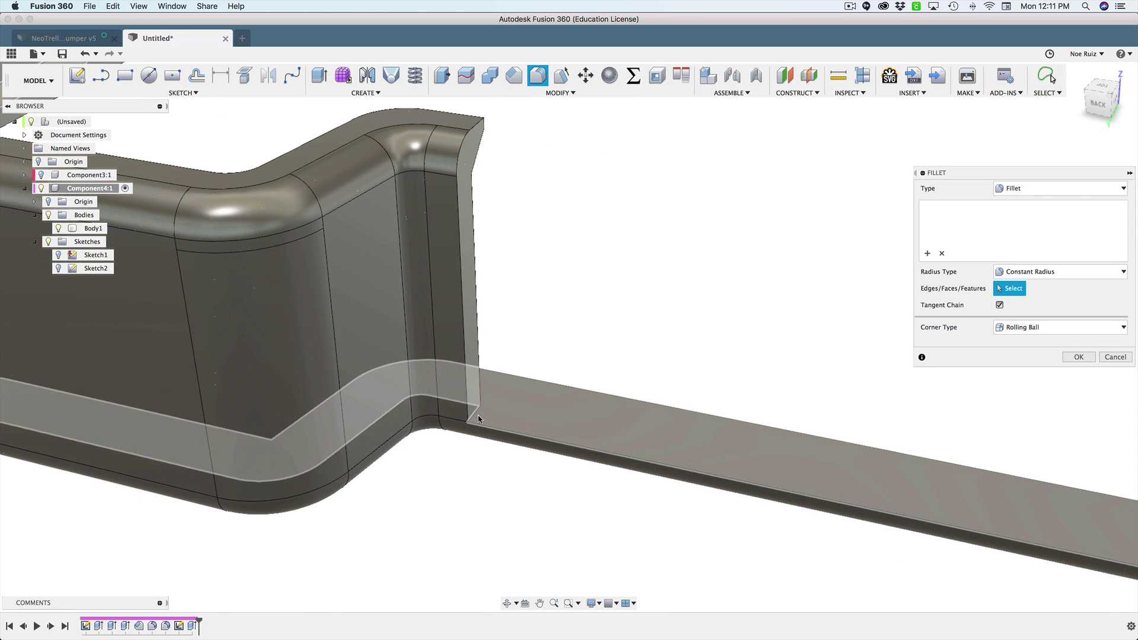
left_click(476, 417)
scroll(476, 417, "down", 5)
middle_click_drag(534, 407, 764, 504, "shift")
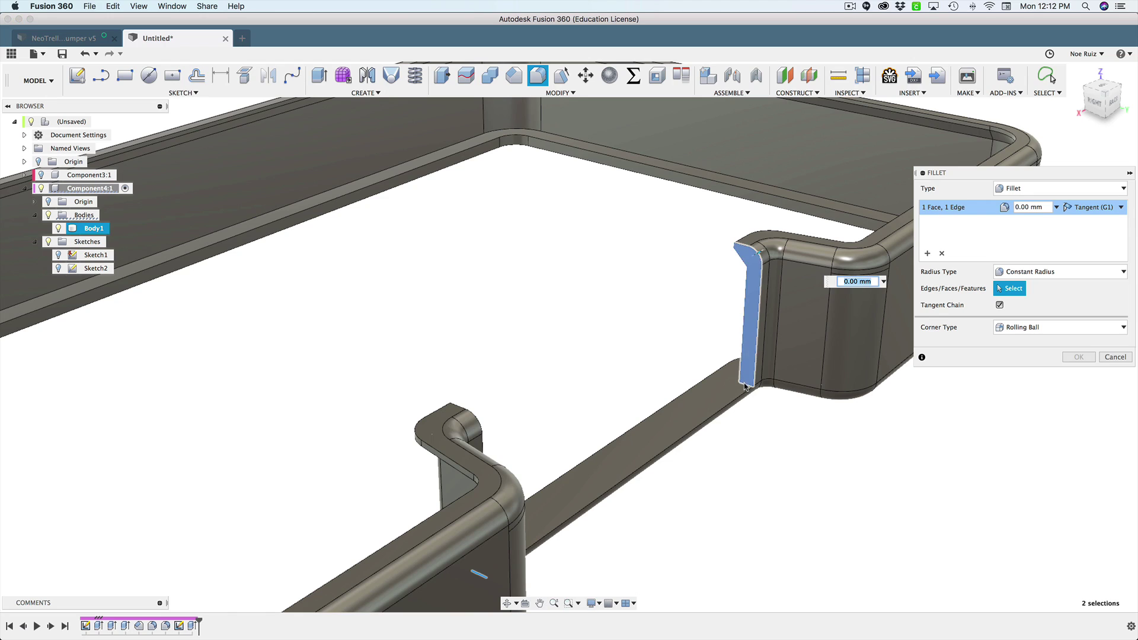
left_click(748, 384)
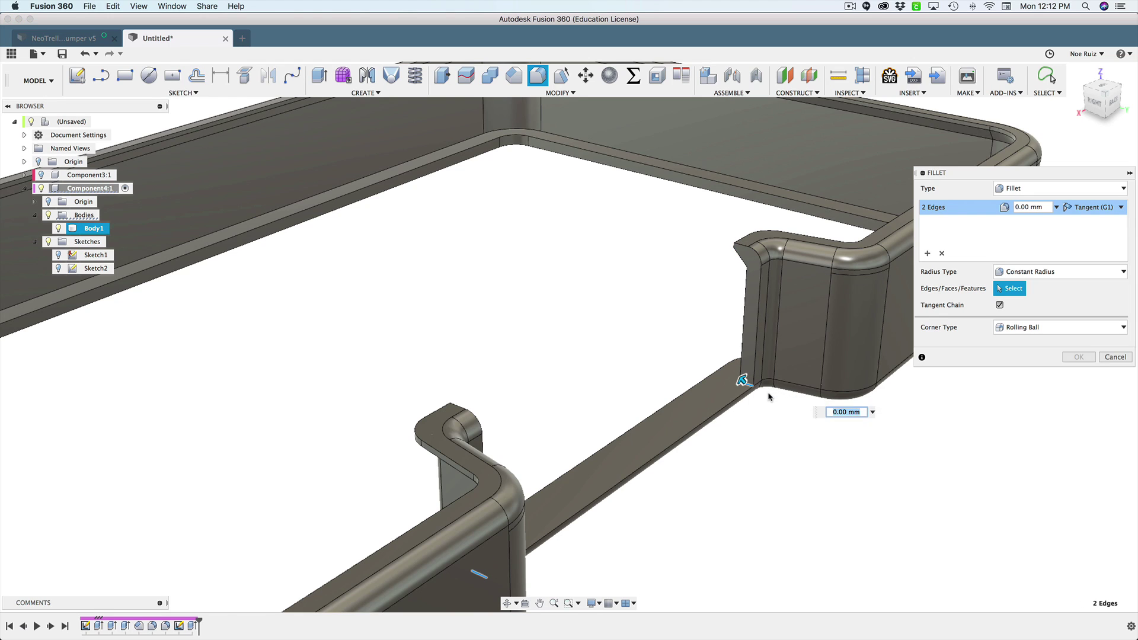
key("Return")
Examine the filleted corners of the notch opening and the whole case wall from below, behind and the sides.
middle_click_drag(769, 396, 632, 379, "shift")
scroll(436, 459, "up", 3)
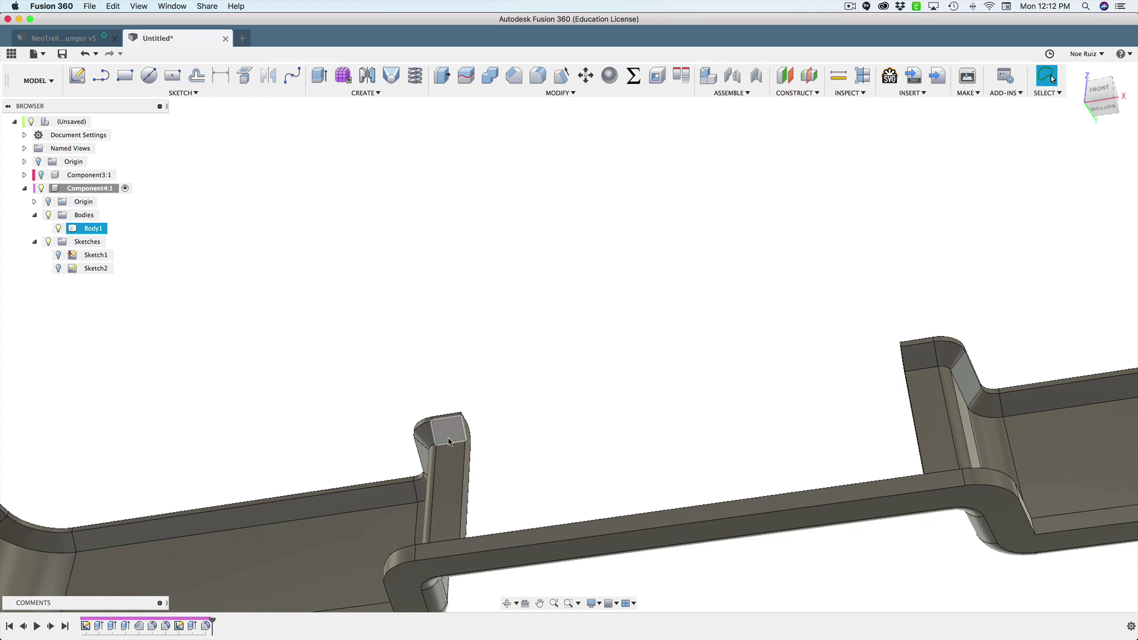
middle_click_drag(437, 460, 546, 415, "shift")
scroll(555, 409, "up", 3)
scroll(555, 409, "down", 10)
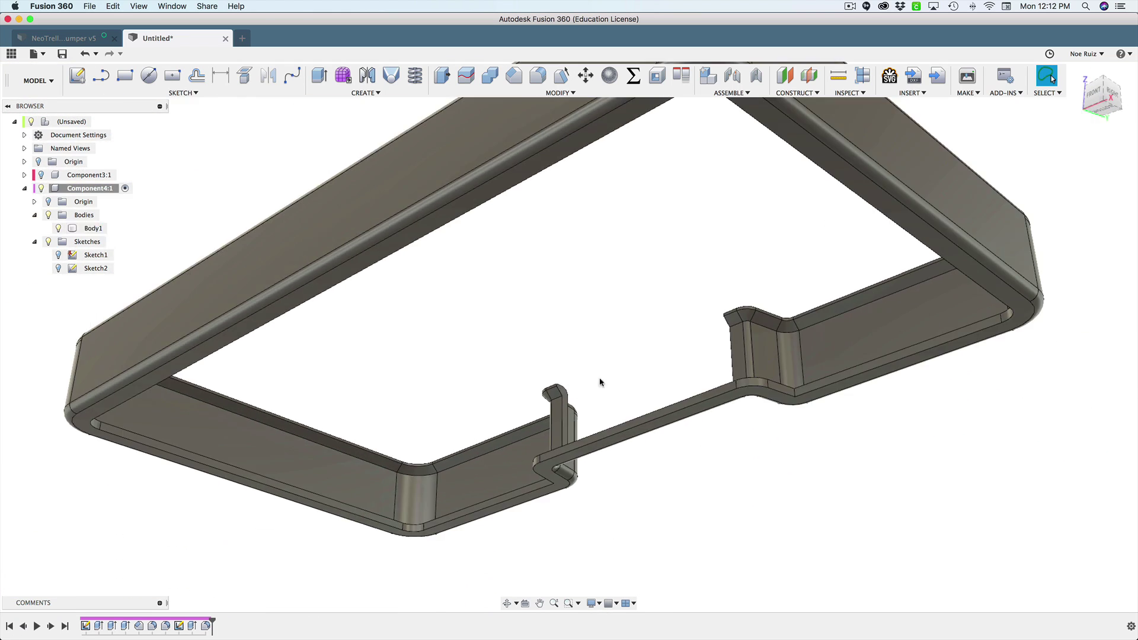
middle_click_drag(601, 382, 554, 354, "shift")
scroll(508, 423, "down", 3)
middle_click_drag(188, 343, 408, 260, "shift")
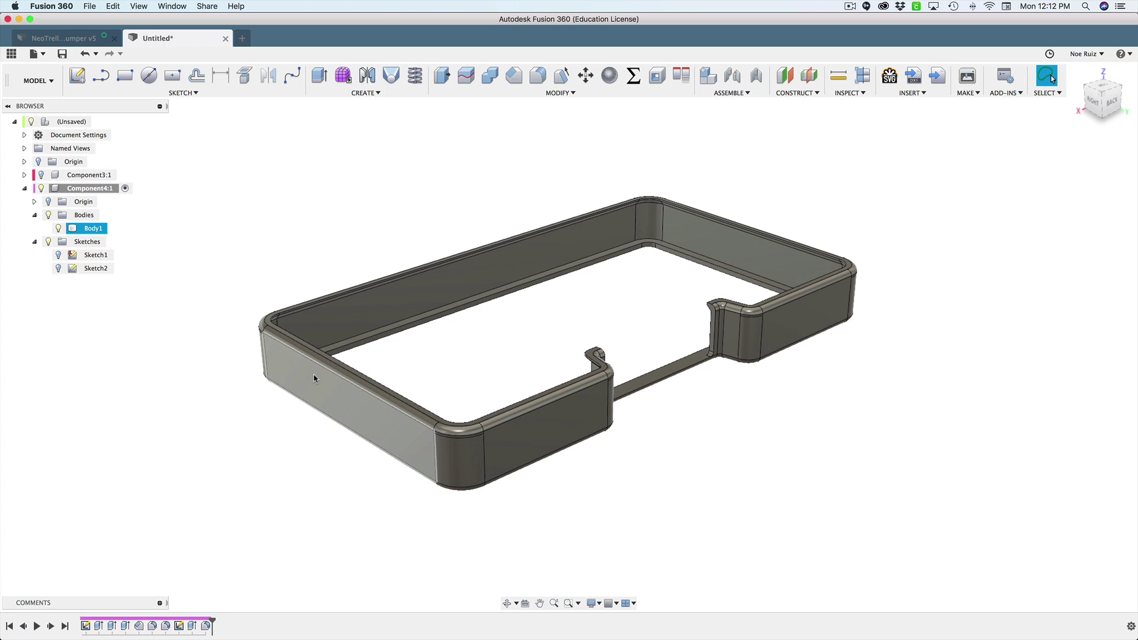
middle_click_drag(223, 343, 260, 239, "shift")
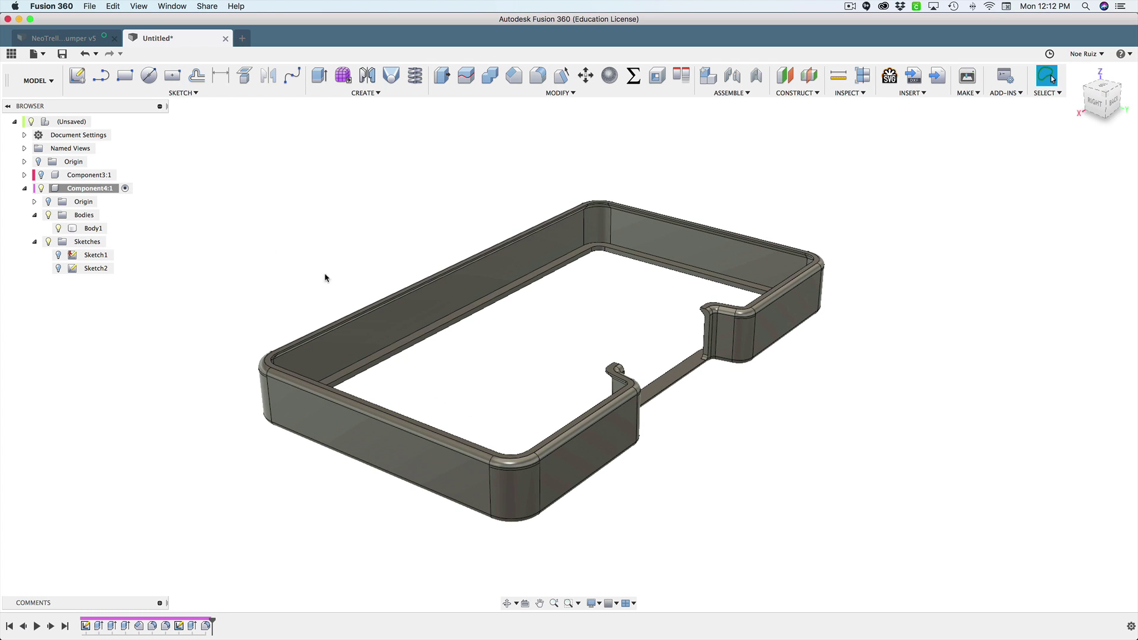
scroll(341, 278, "up", 2)
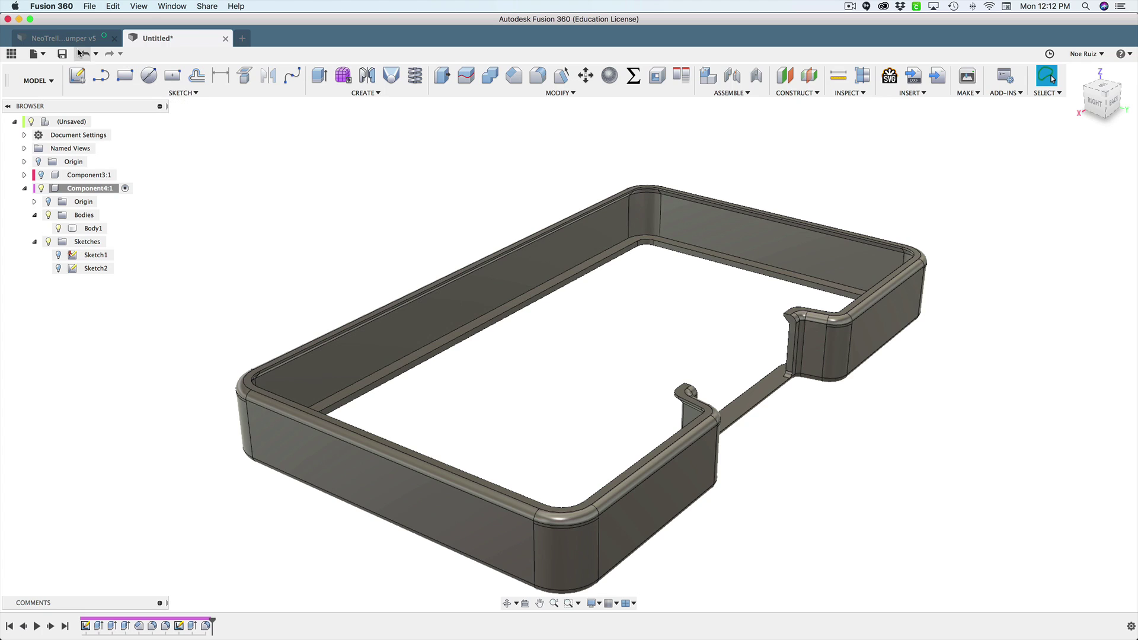
mouse_move(246, 280)
middle_mouse_down("shift")
mouse_move(255, 239)
mouse_move(315, 241)
mouse_move(318, 228)
mouse_move(305, 243)
mouse_move(308, 273)
mouse_move(421, 275)
mouse_move(422, 238)
mouse_move(409, 265)
mouse_move(455, 239)
mouse_move(467, 213)
mouse_move(527, 225)
middle_mouse_up("shift")
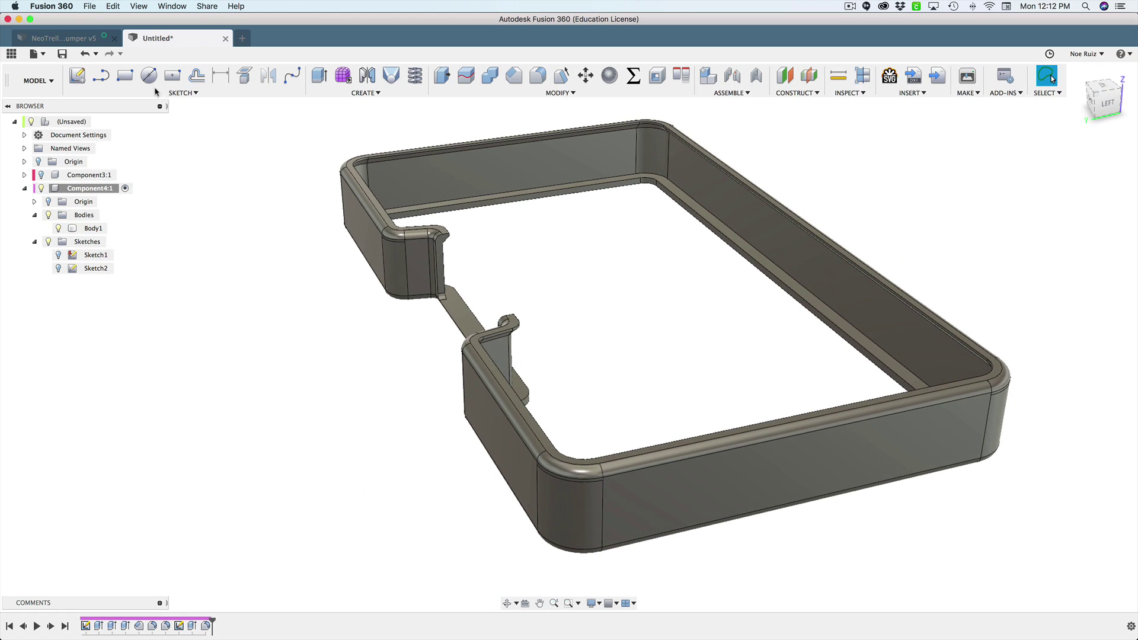
Compare the new case wall with the NeoTrellis M4 Bumper v5 design, examining its bottom bracing and the edge across the notch.
left_click(87, 39)
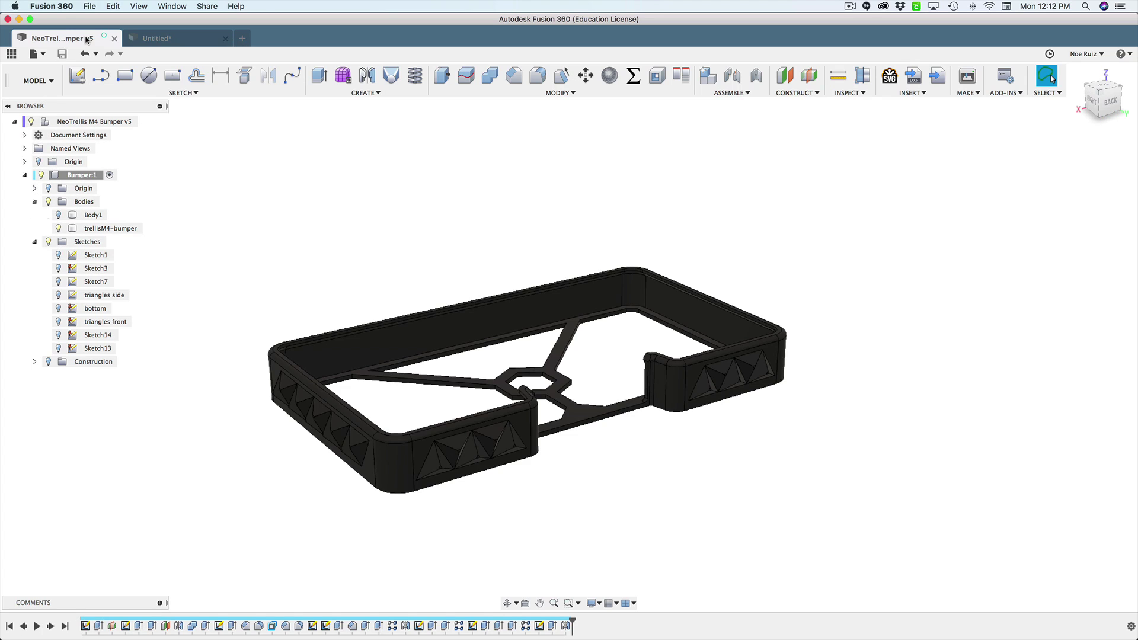
middle_click_drag(354, 225, 411, 177, "shift")
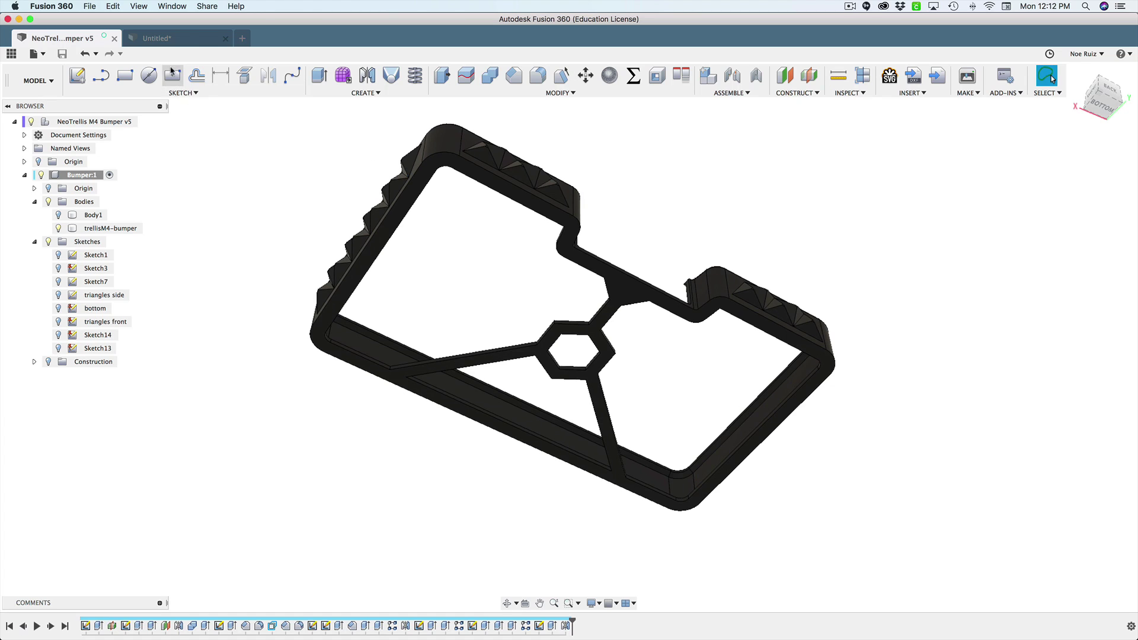
left_click(181, 37)
middle_click_drag(708, 340, 500, 303, "shift")
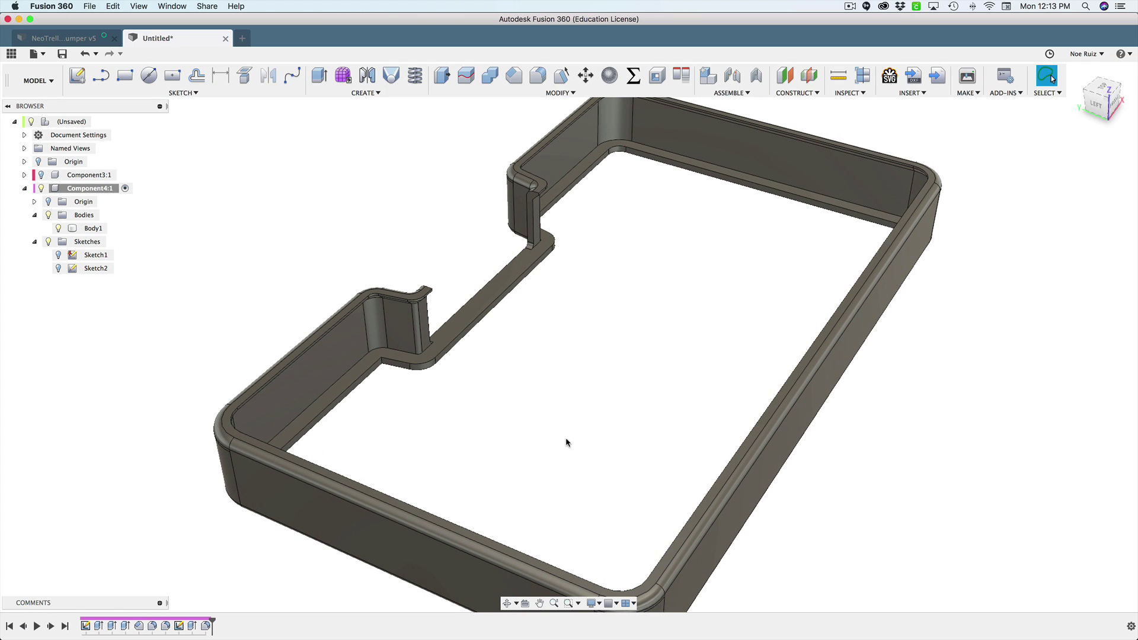
middle_click_drag(566, 442, 347, 149, "shift")
left_click(62, 38)
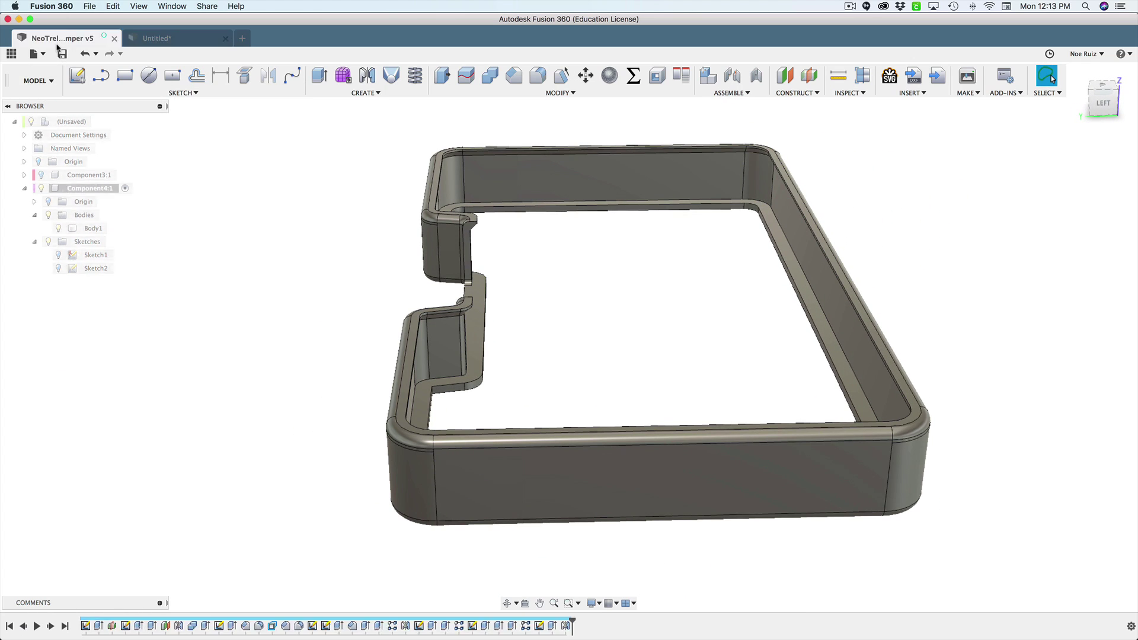
scroll(738, 219, "down", 5)
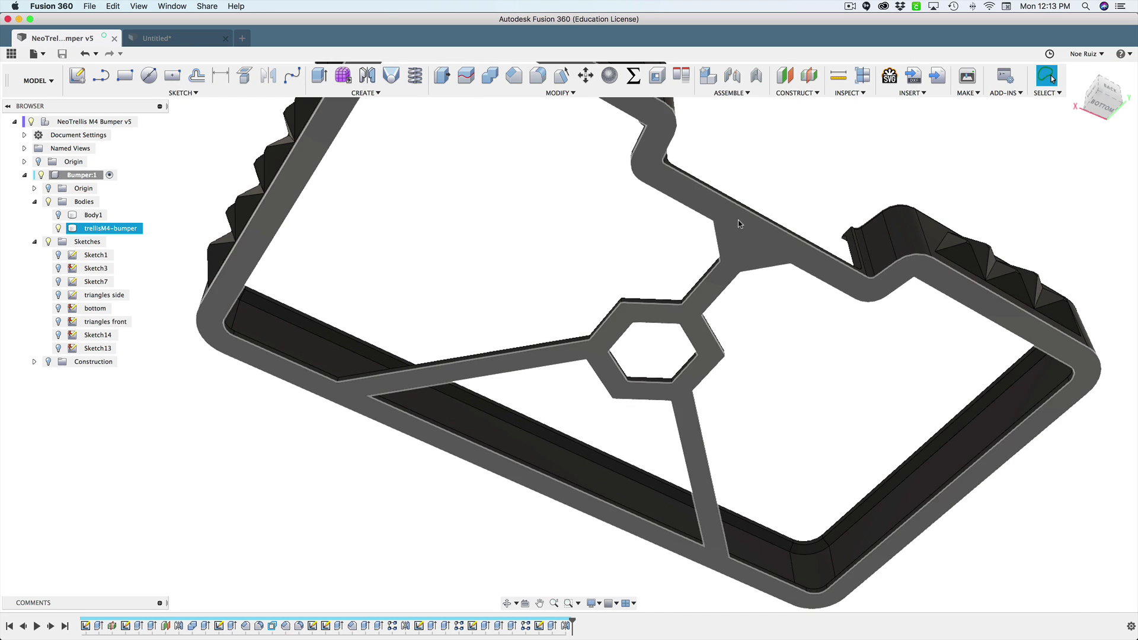
scroll(730, 244, "up", 2)
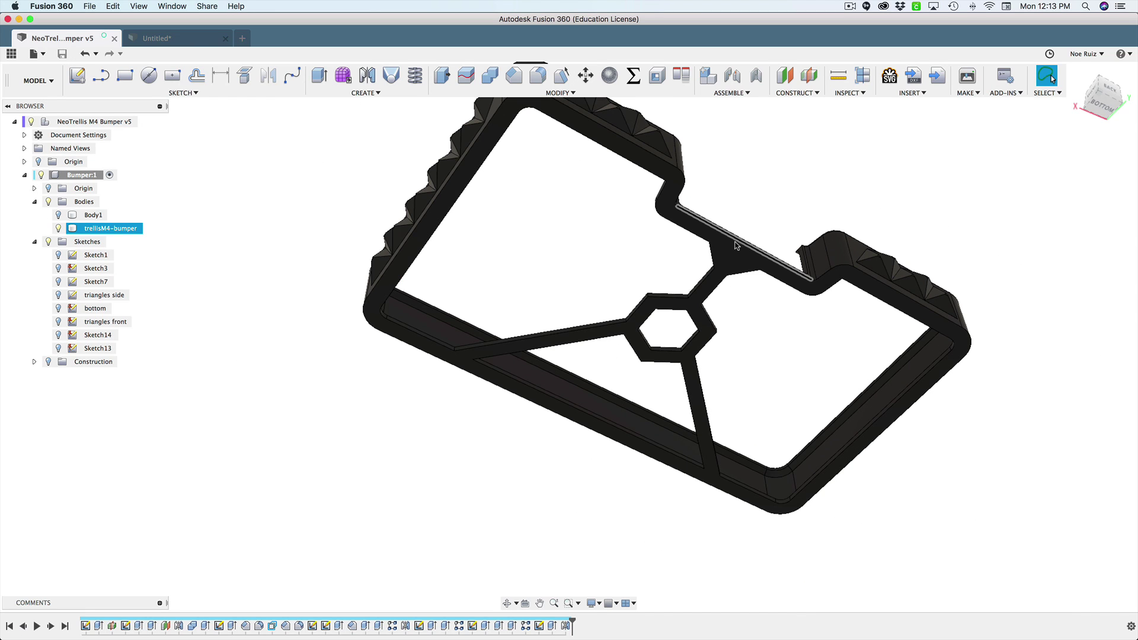
left_click(735, 245)
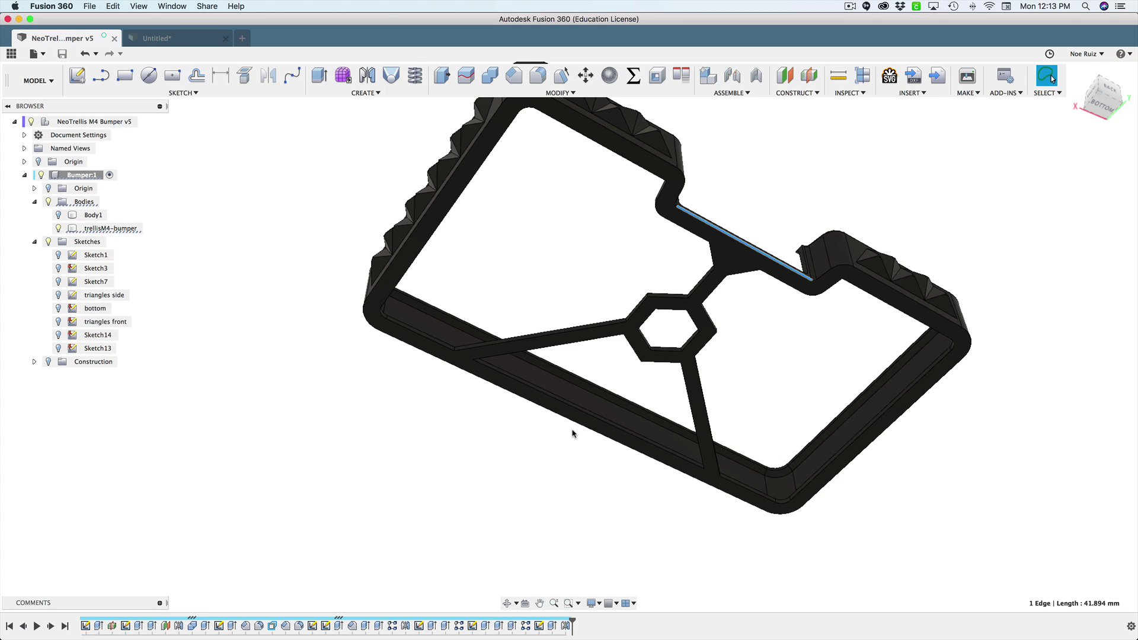
middle_click_drag(428, 339, 589, 367, "shift")
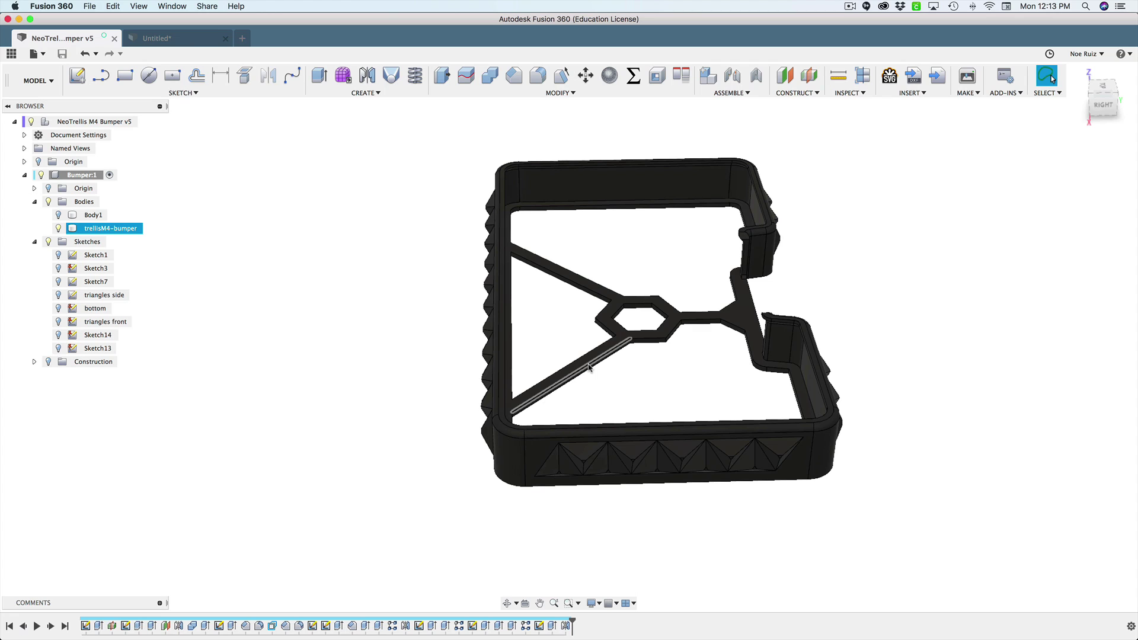
middle_click_drag(381, 442, 531, 261, "shift")
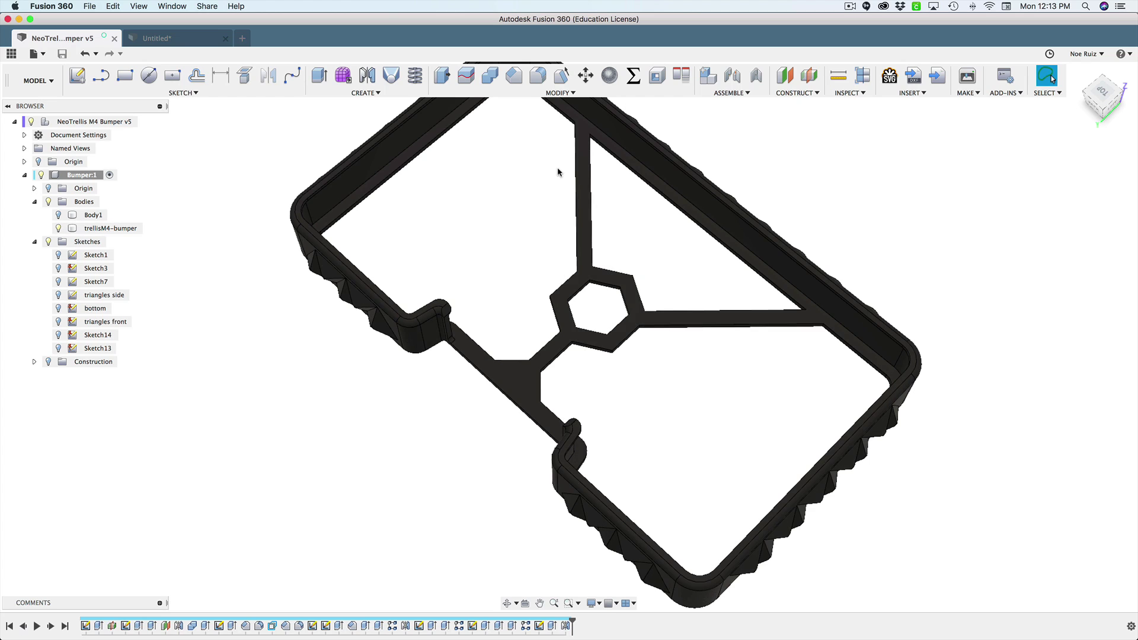
middle_click_drag(568, 184, 427, 282, "shift")
Switch to Chrome to check the board photo on the Adafruit product page against the bumper's hexagonal bracing, returning to Fusion 360.
key("super+Tab")
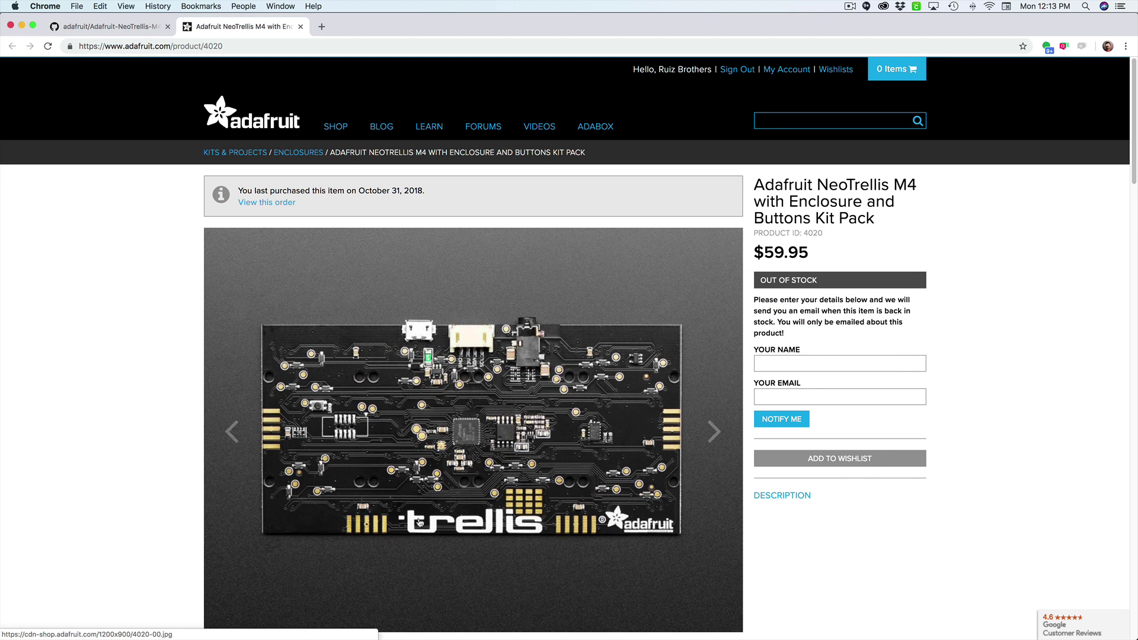
key("super+Tab")
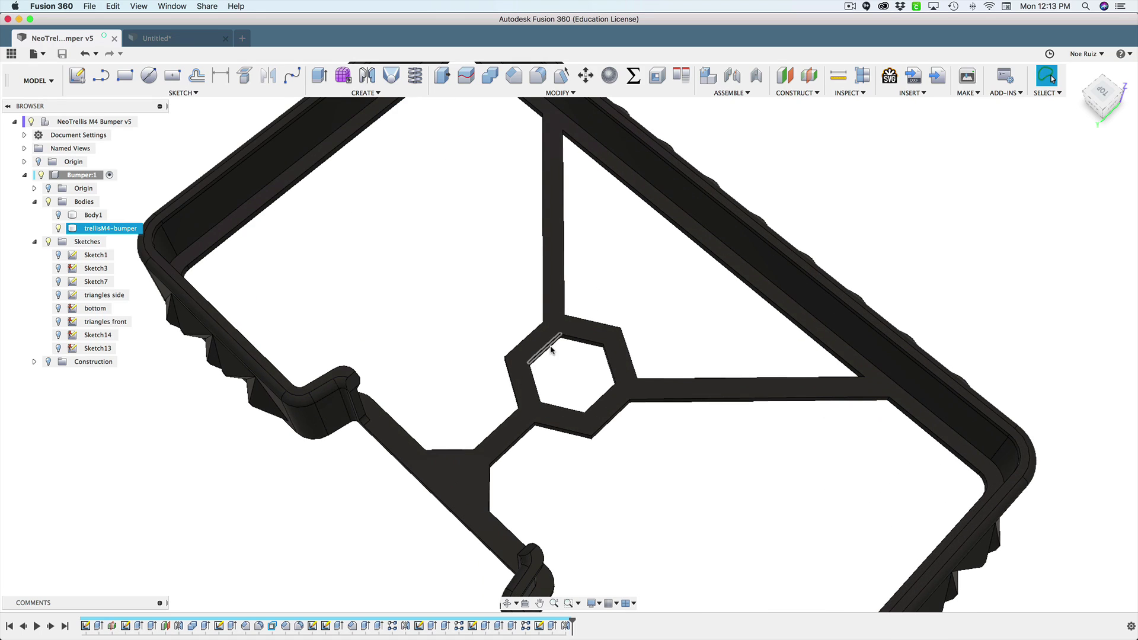
middle_click_drag(557, 358, 606, 329, "shift")
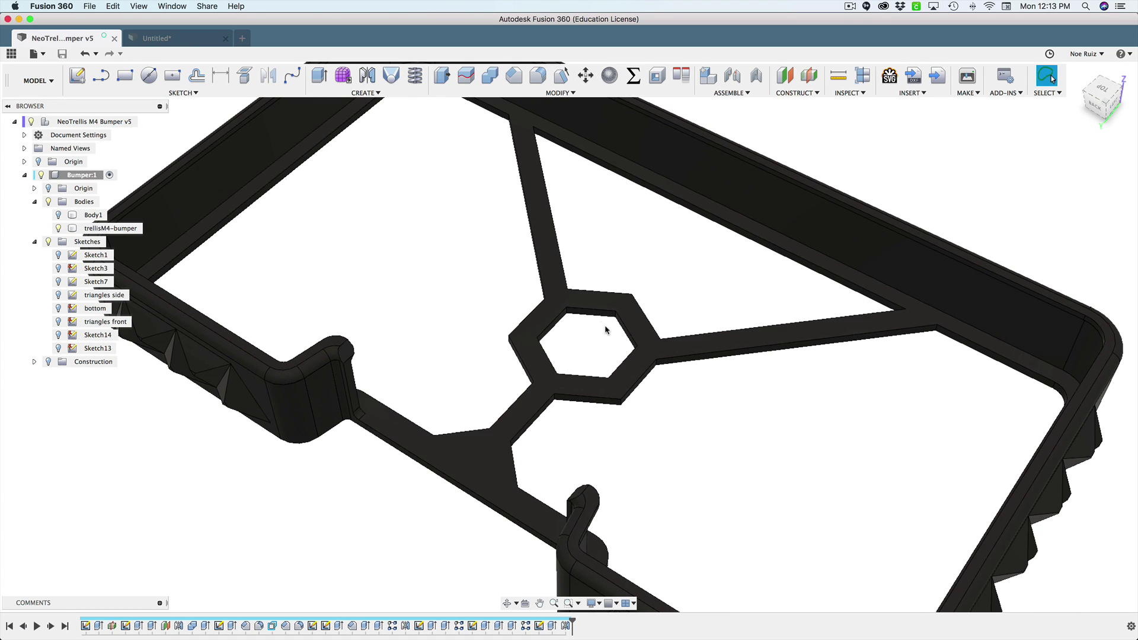
key("super+Tab")
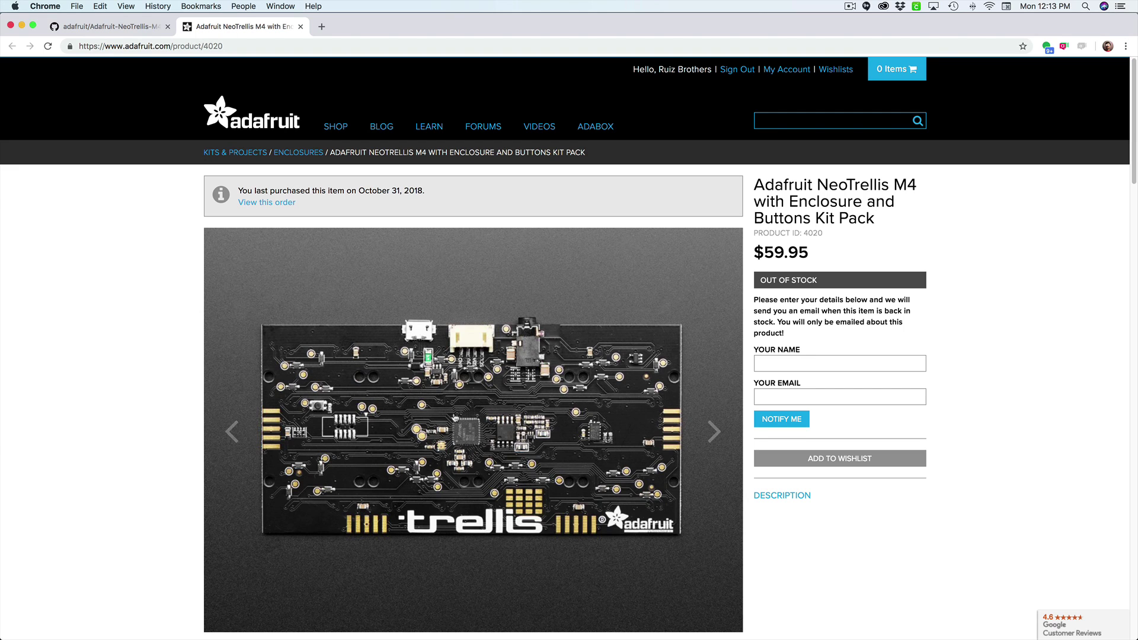
key("super+Tab")
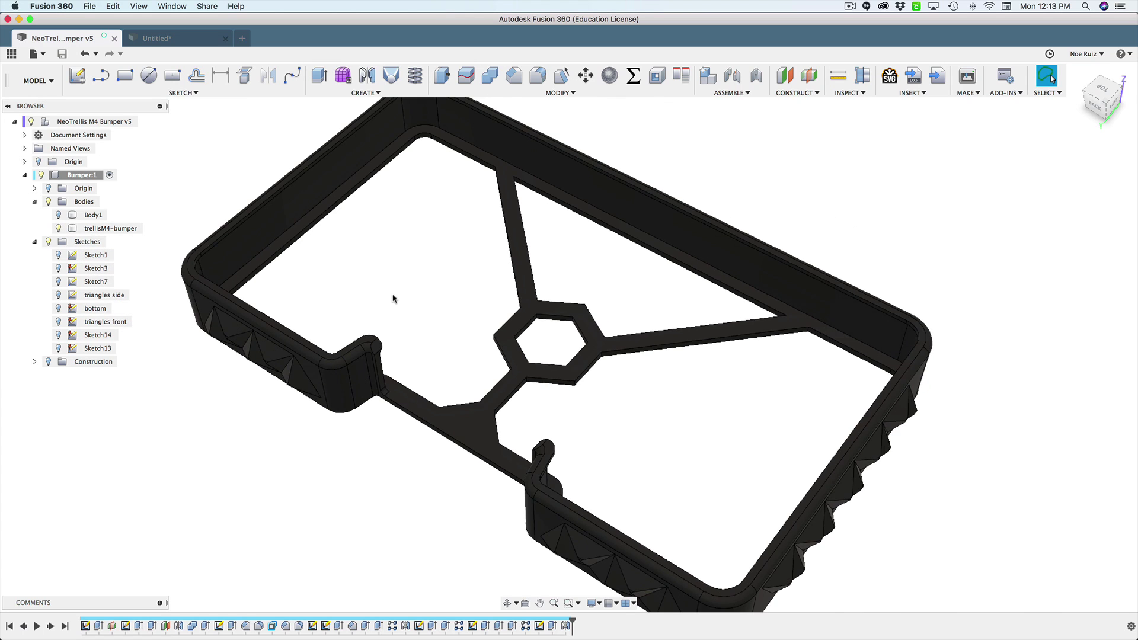
Examine the triangular relief on the reference bumper's outer walls, and return to the untitled design to inspect its plain walls.
middle_click_drag(393, 298, 472, 387, "shift")
middle_click_drag(269, 452, 272, 437, "shift")
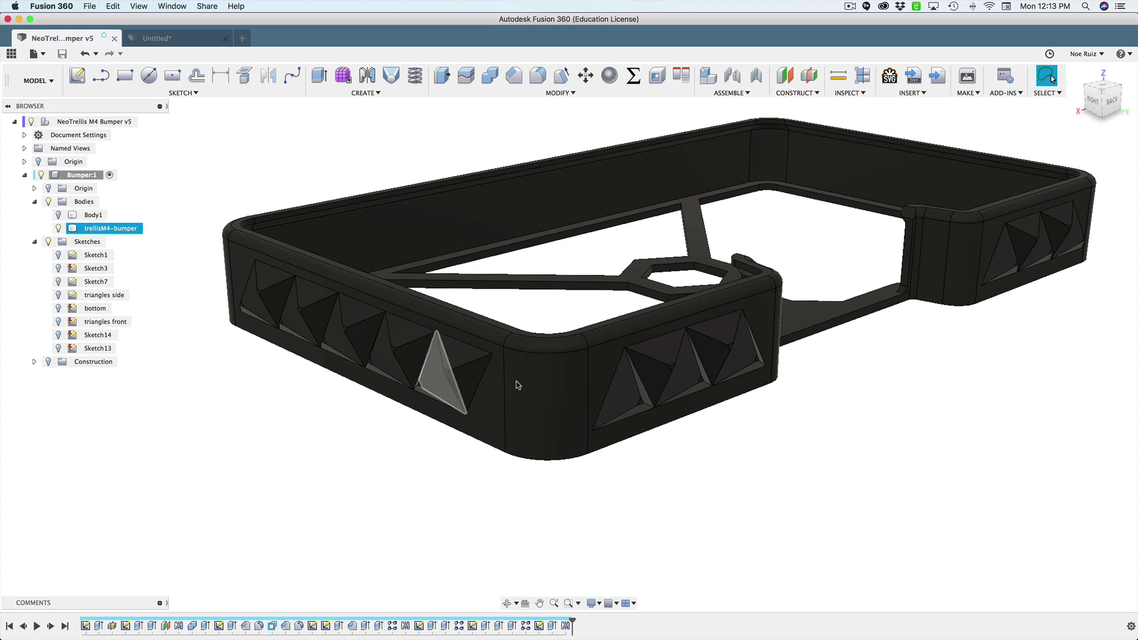
scroll(706, 380, "down", 3)
middle_click_drag(959, 396, 877, 380, "shift")
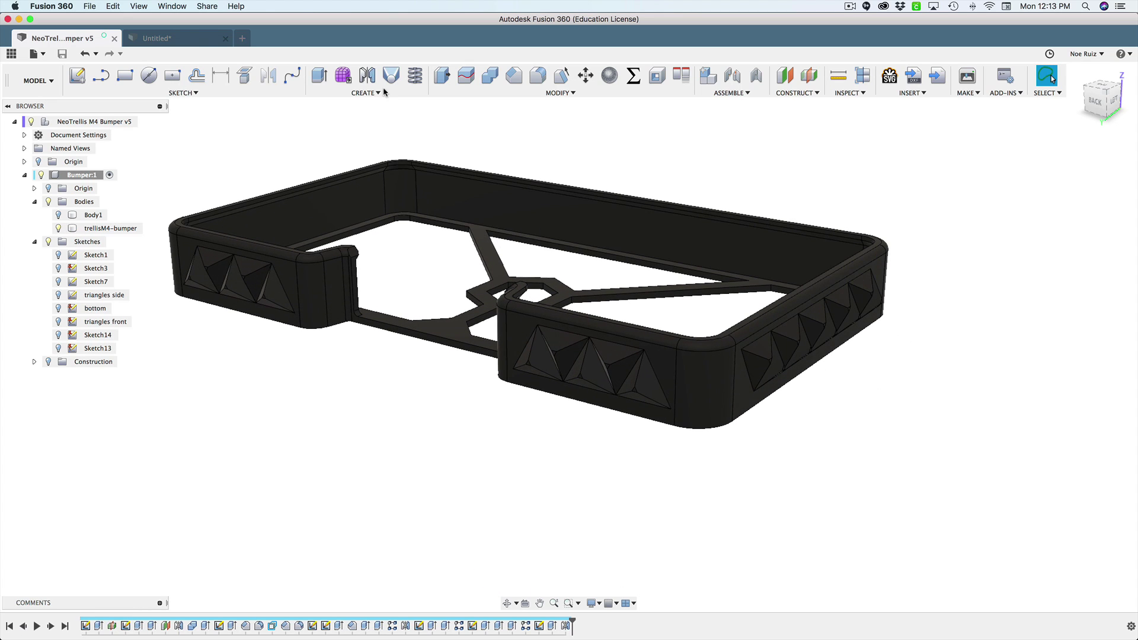
left_click(191, 40)
middle_click_drag(303, 422, 452, 420, "shift")
scroll(458, 417, "down", 2)
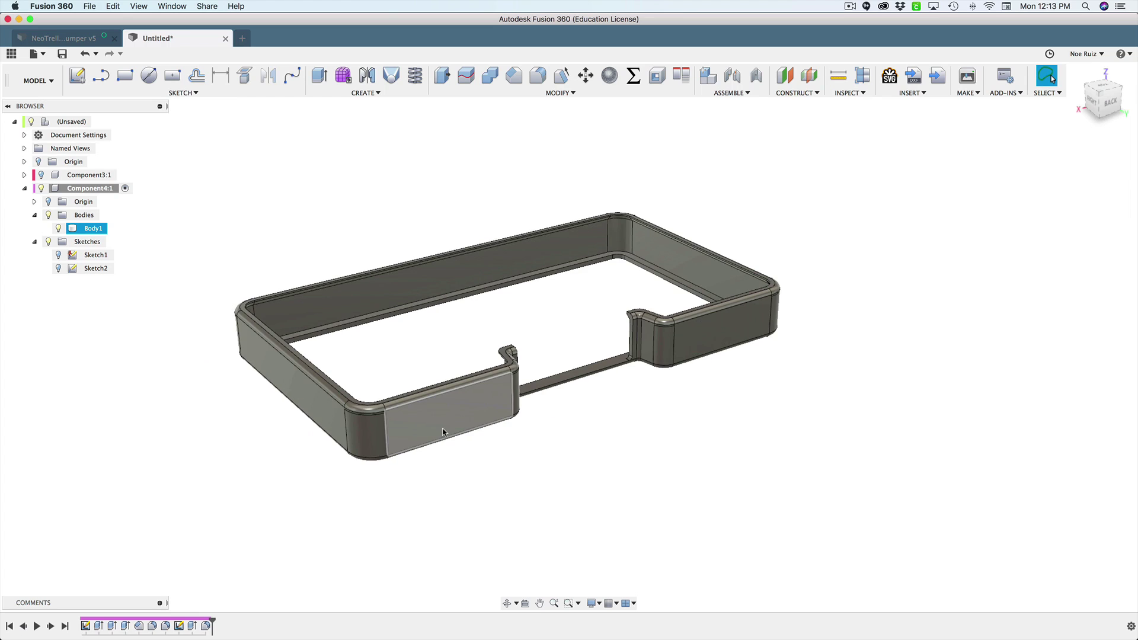
scroll(394, 457, "up", 3)
scroll(389, 457, "down", 3)
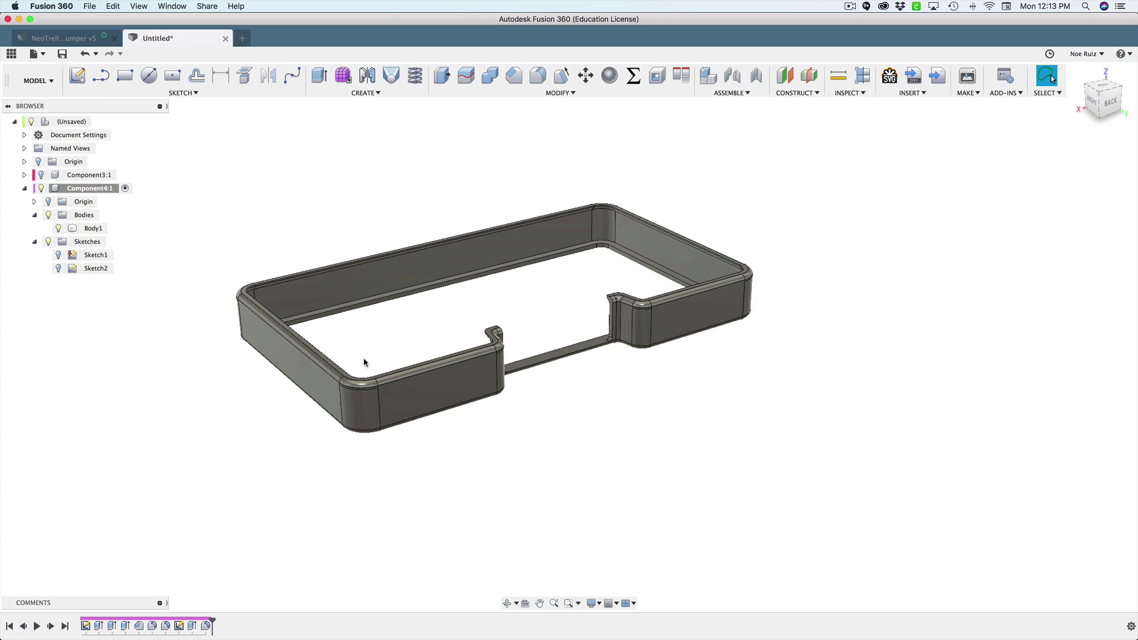
middle_click_drag(364, 360, 293, 457, "shift")
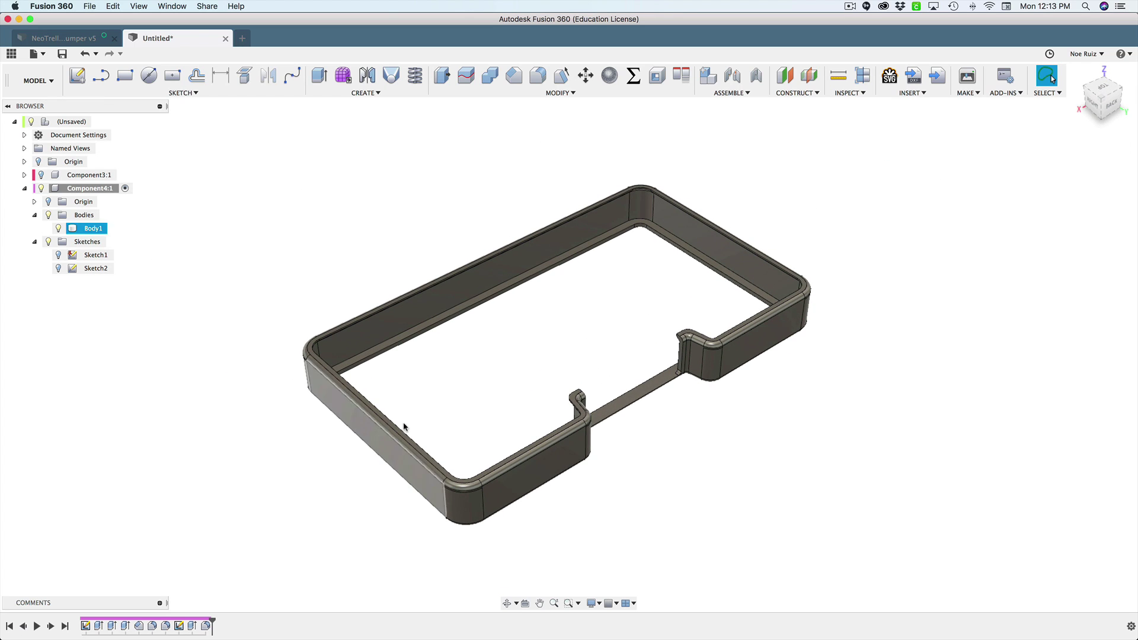
middle_click_drag(310, 385, 518, 234, "shift")
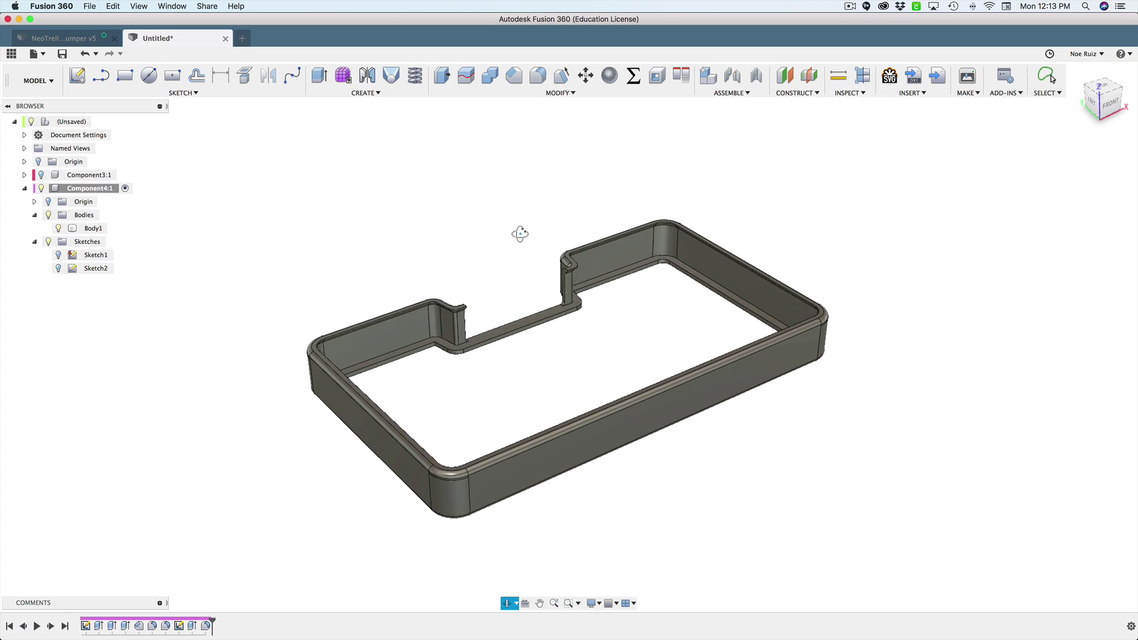
Return to the NeoTrellis M4 Bumper v5 design and examine its notch opening, bottom bracing and triangle-patterned walls from the back and side.
left_click(91, 39)
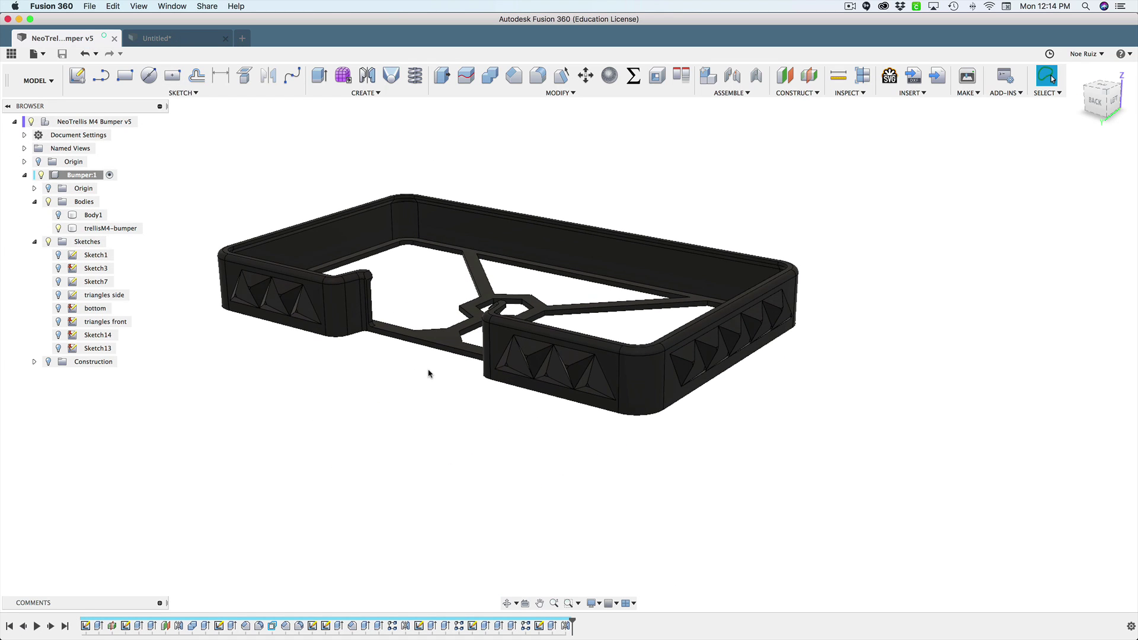
middle_click_drag(417, 404, 471, 422, "shift")
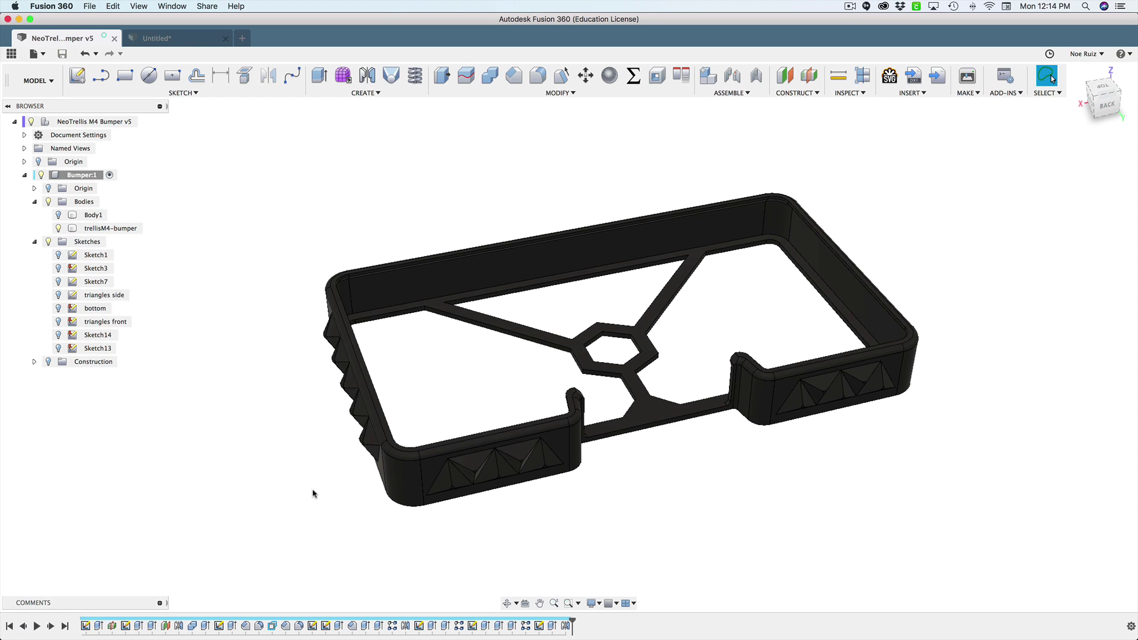
middle_click_drag(314, 494, 322, 455, "shift")
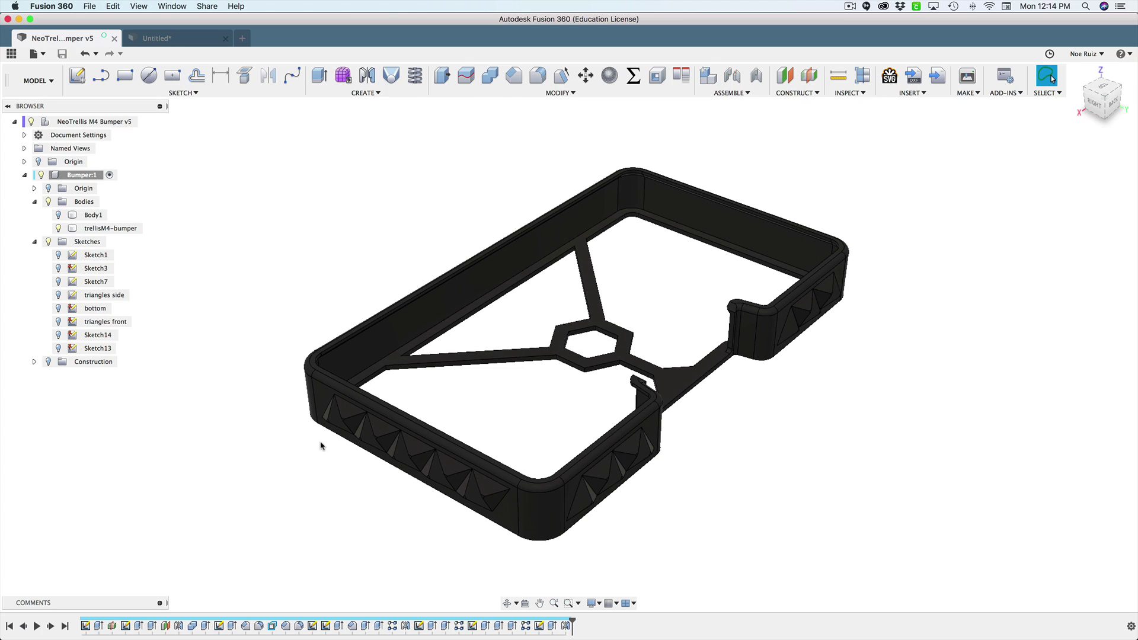
middle_click_drag(313, 236, 292, 248, "shift")
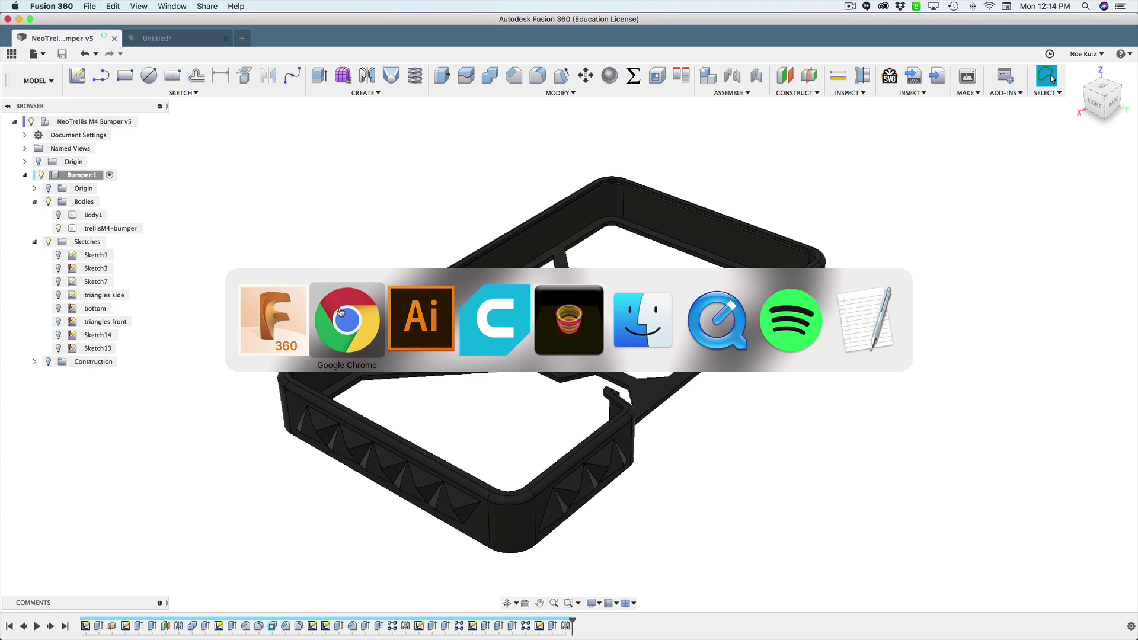
Switch to Chrome to review the NeoTrellis M4 board photo and product thumbnails on the Adafruit page, and return to Fusion 360.
left_click(340, 313)
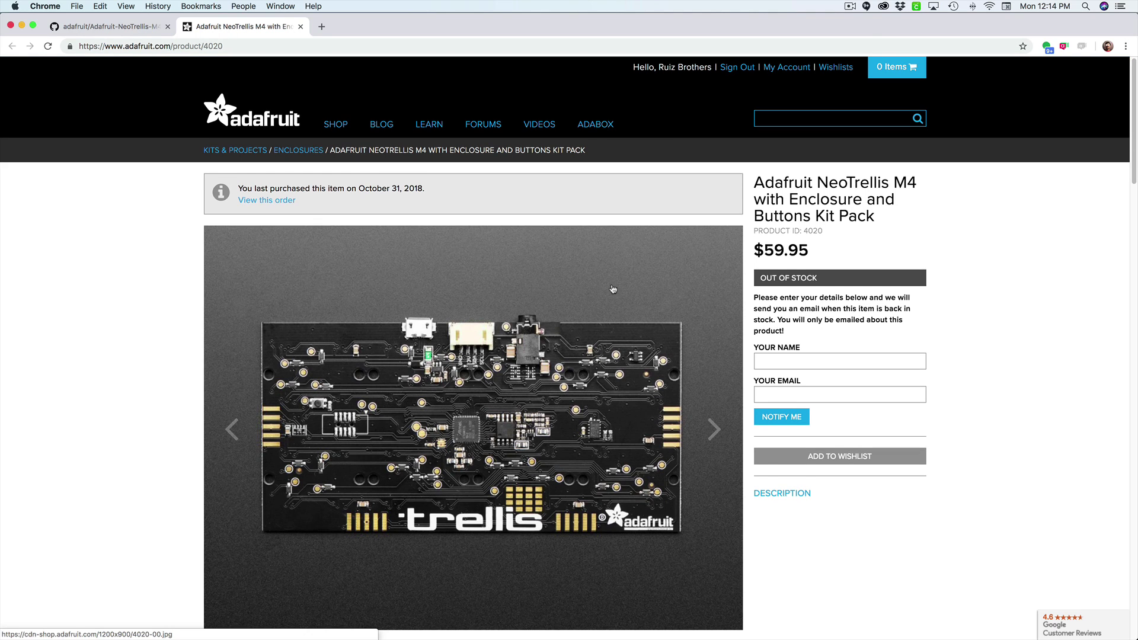
scroll(617, 326, "down", 1)
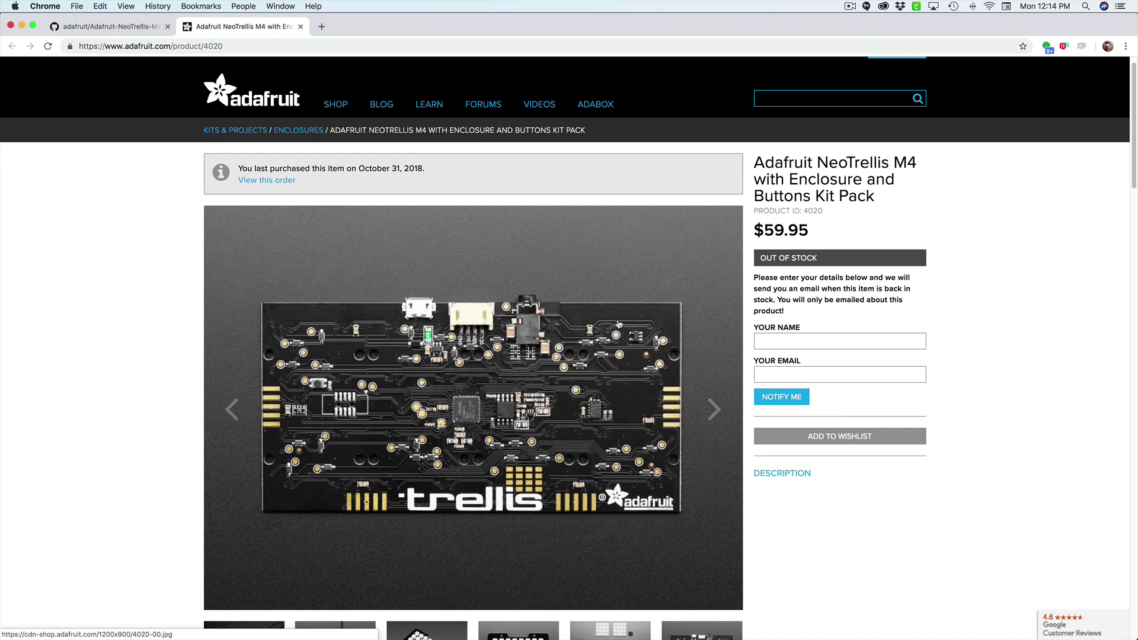
scroll(685, 296, "down", 1)
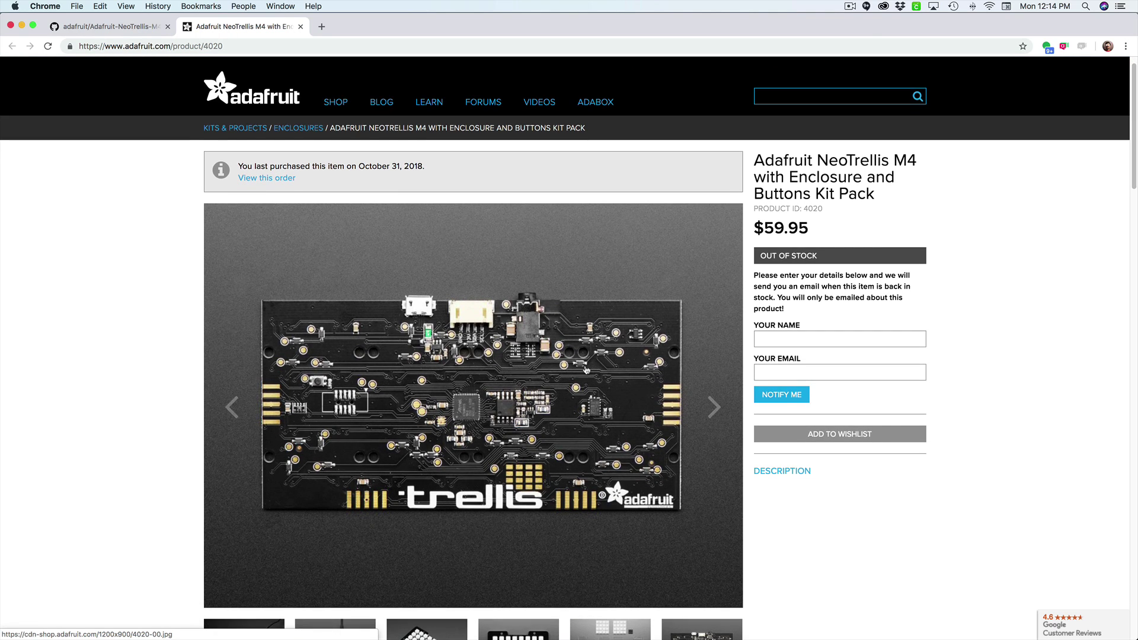
scroll(586, 370, "down", 3)
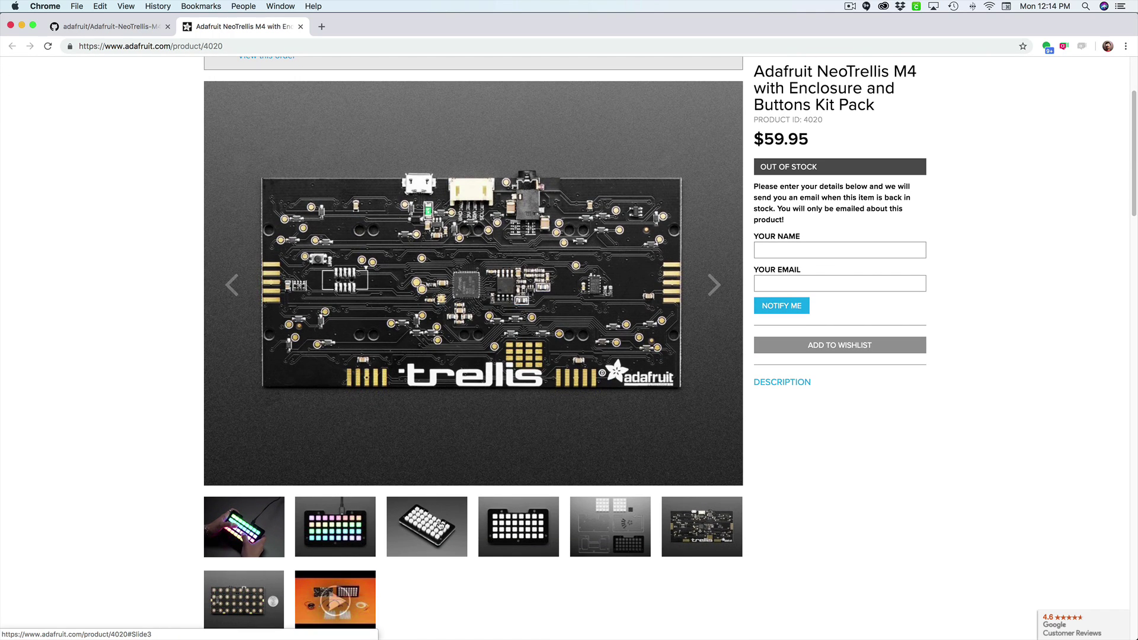
key("super+Tab")
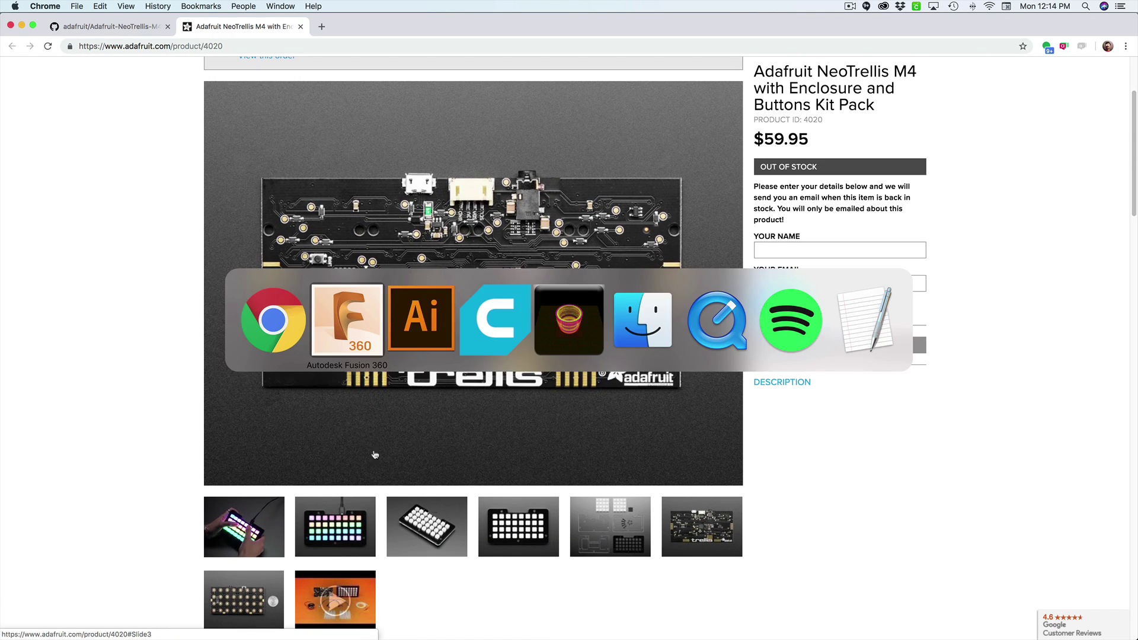
left_click(350, 344)
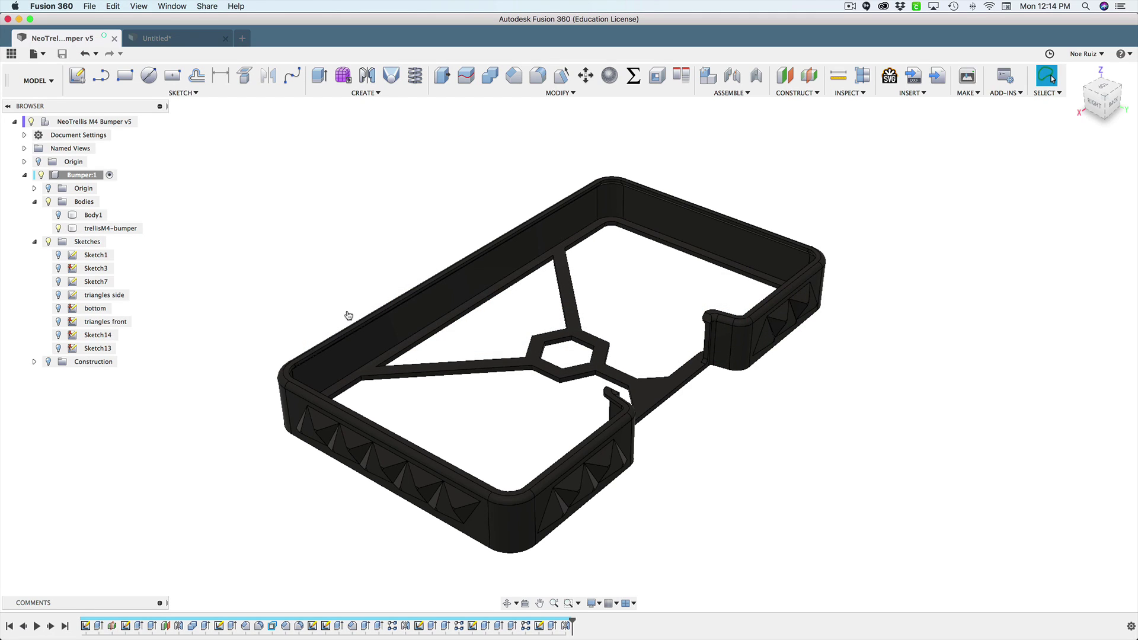